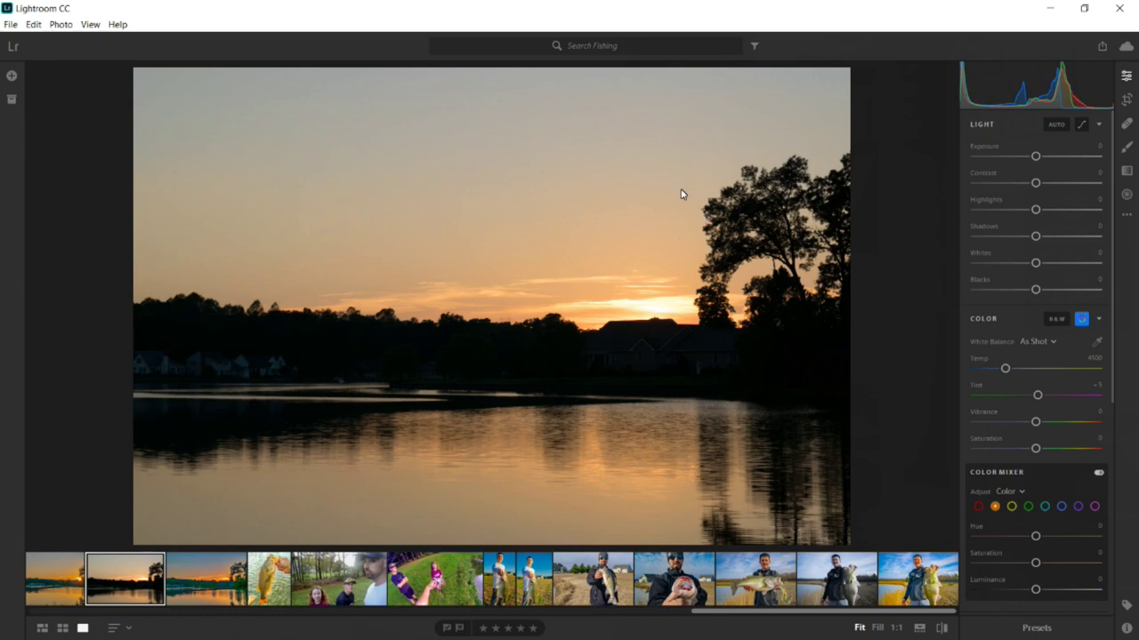
- Apply Auto light settings, then raise Exposure to +0.90 and lift Shadows to +76
click(1056, 124)
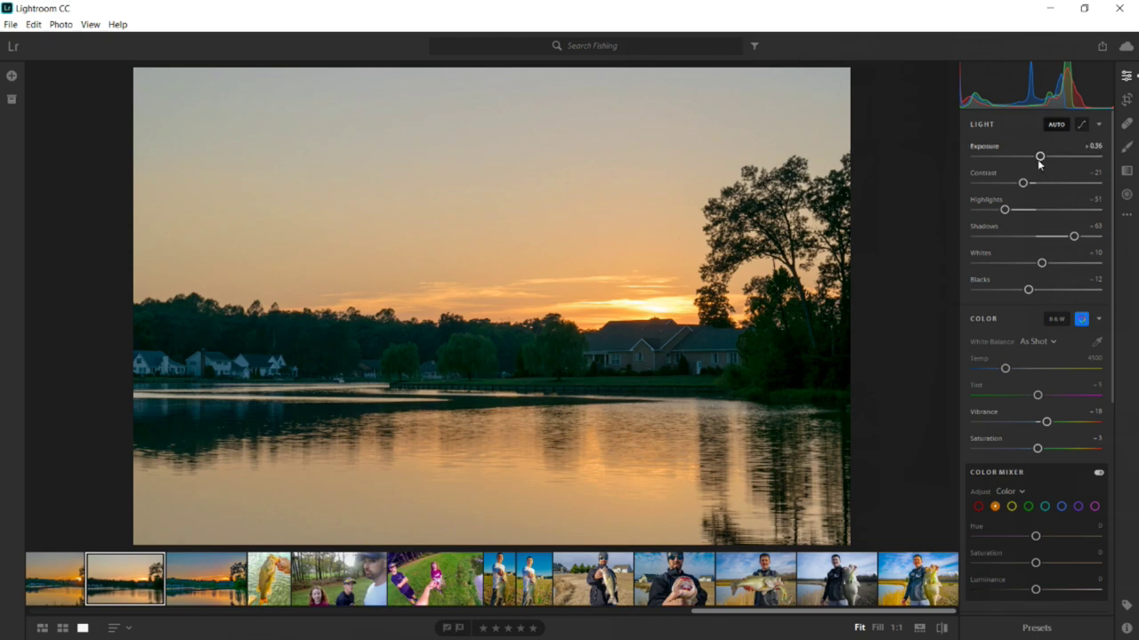
drag(1037, 157, 985, 209)
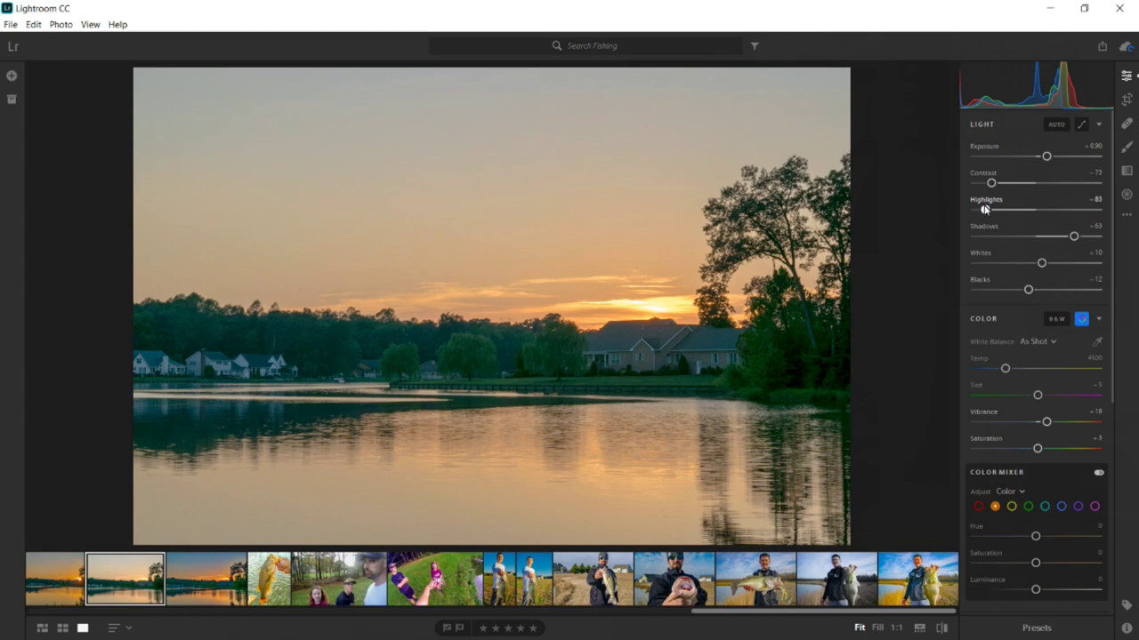
drag(1073, 236, 1029, 265)
- Warm the Temp to 5134, and raise Vibrance to +64 and Clarity to +15
scroll(1056, 312, down, 2)
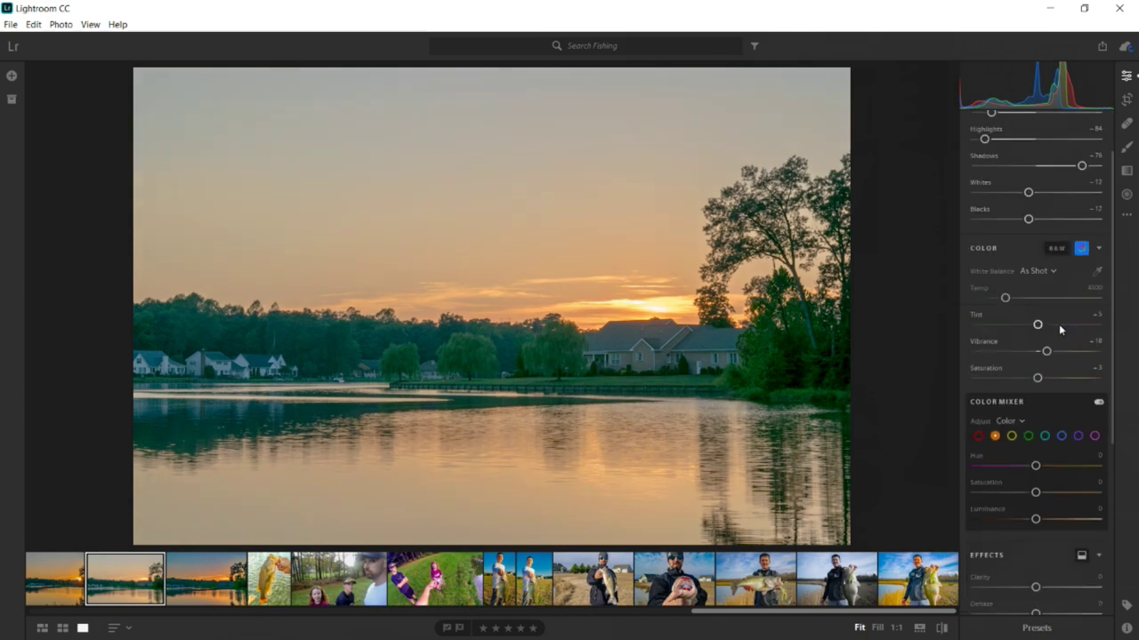
drag(1006, 303, 1012, 298)
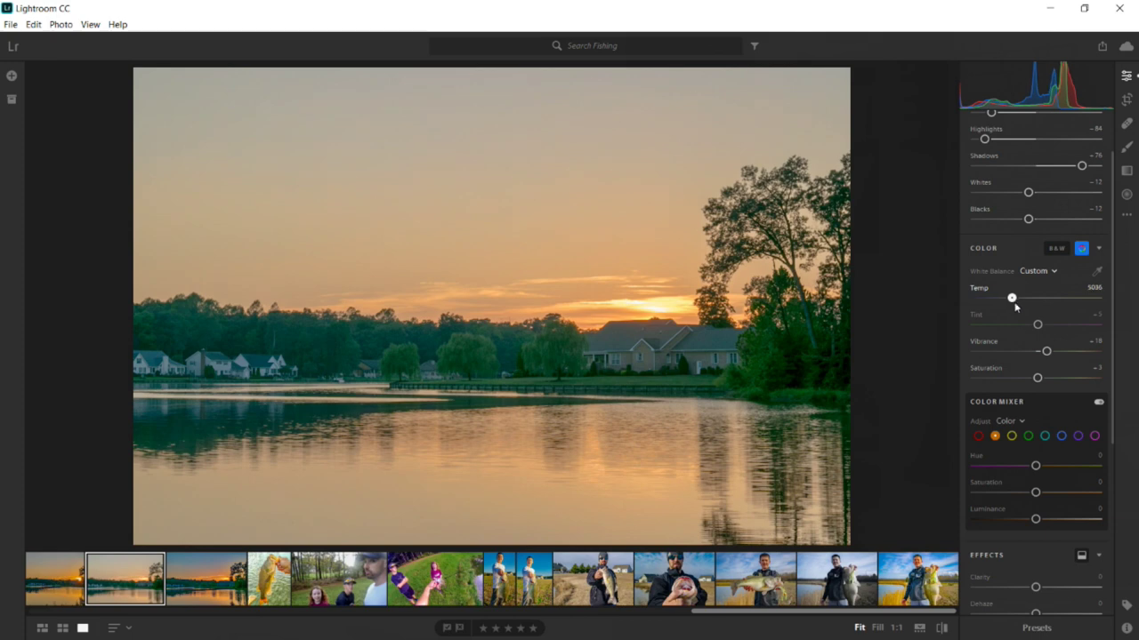
drag(1046, 349, 1054, 379)
scroll(1054, 379, down, 3)
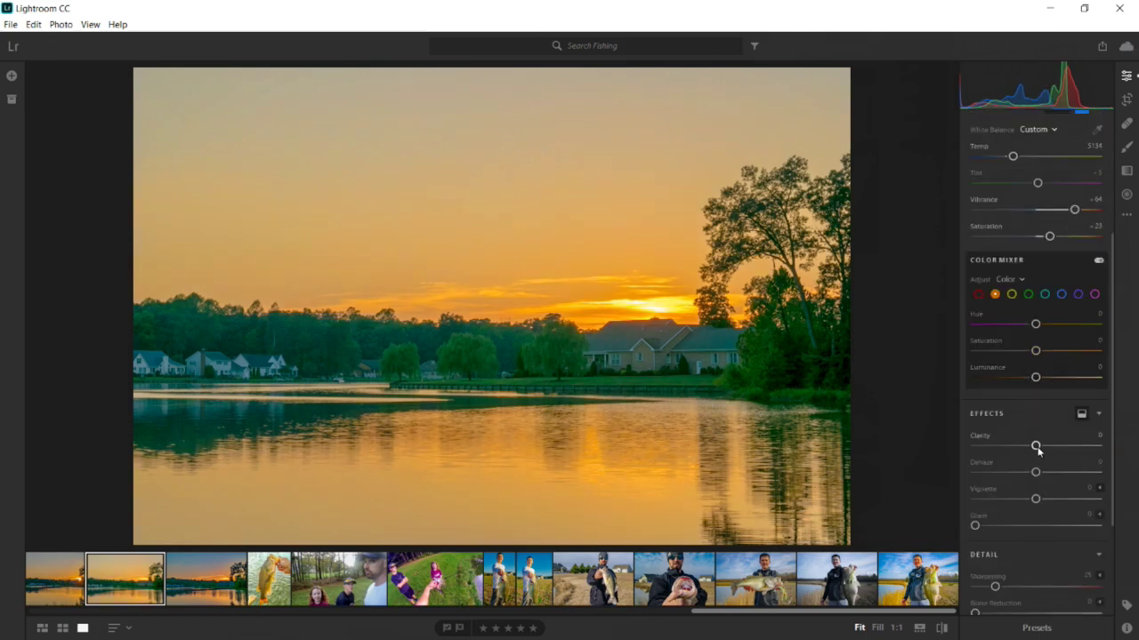
drag(1036, 446, 1064, 478)
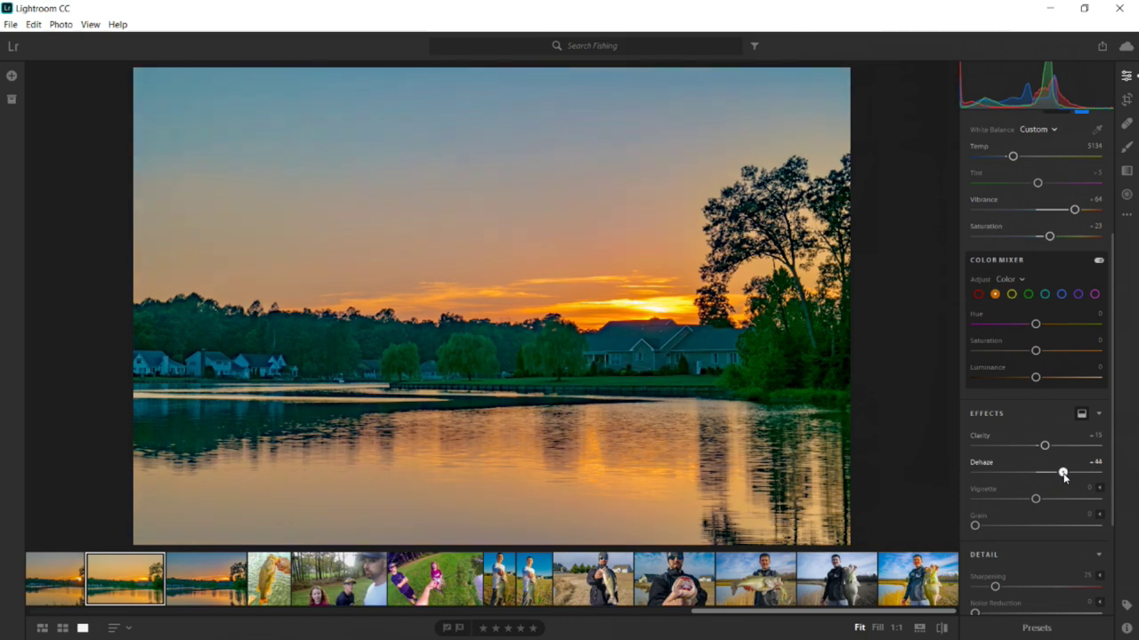
- Set Sharpening to 81, Noise Reduction to 49 and Color Noise Reduction to 52
scroll(1049, 489, down, 2)
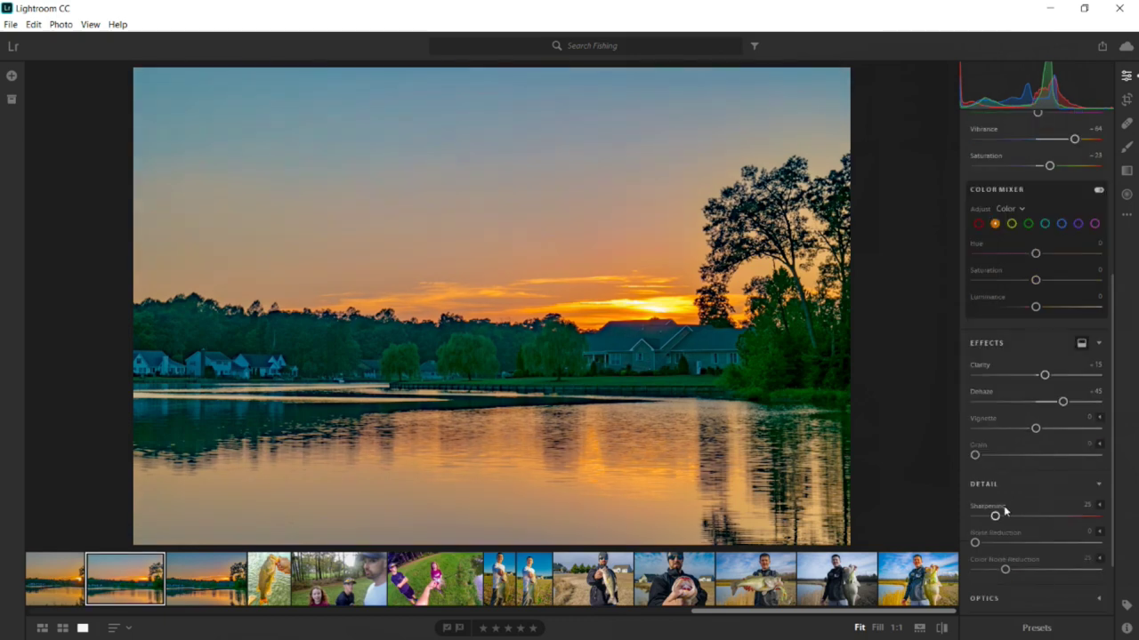
drag(996, 519, 1040, 517)
scroll(1023, 519, down, 2)
drag(1002, 468, 1036, 466)
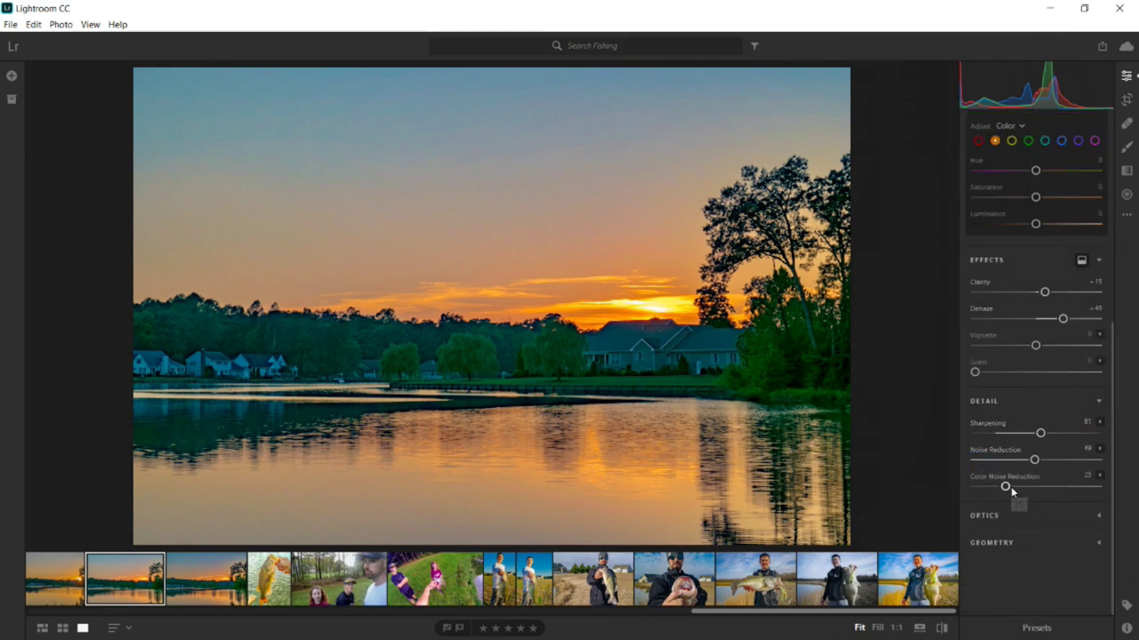
drag(1010, 486, 1017, 489)
- Save the edited photo as a full-size JPEG into the Desktop\example folder
click(11, 24)
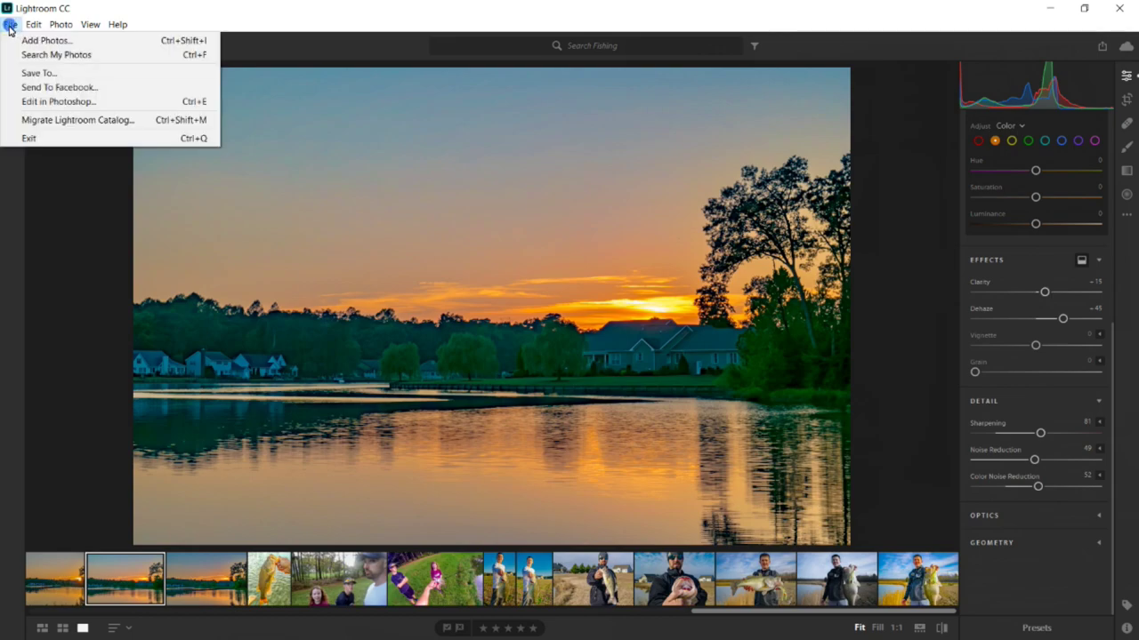
click(27, 75)
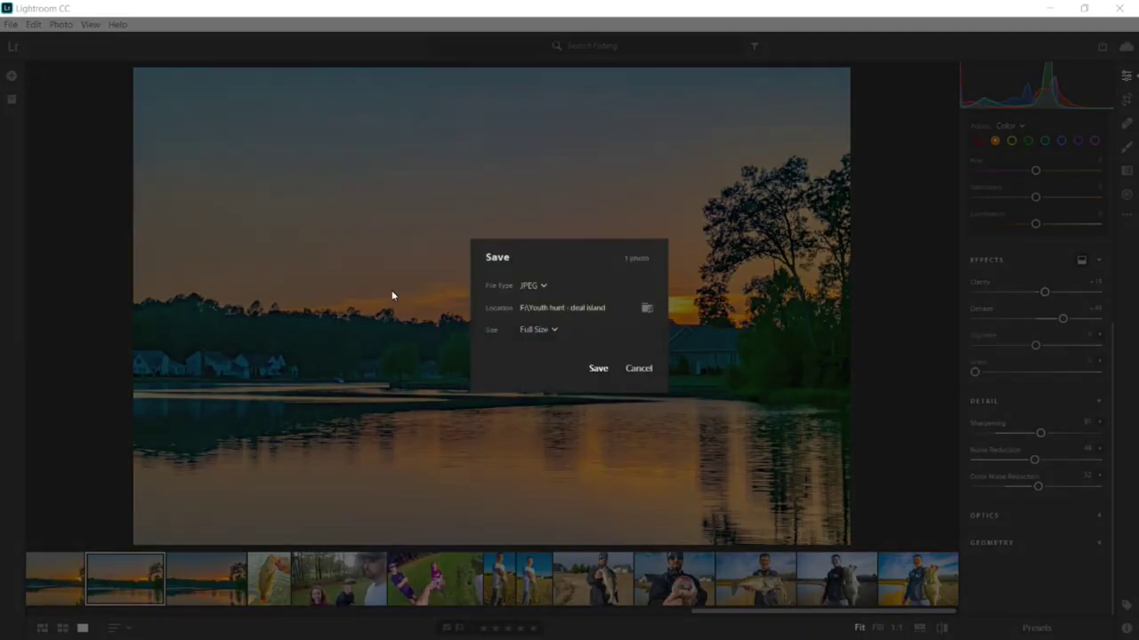
click(647, 308)
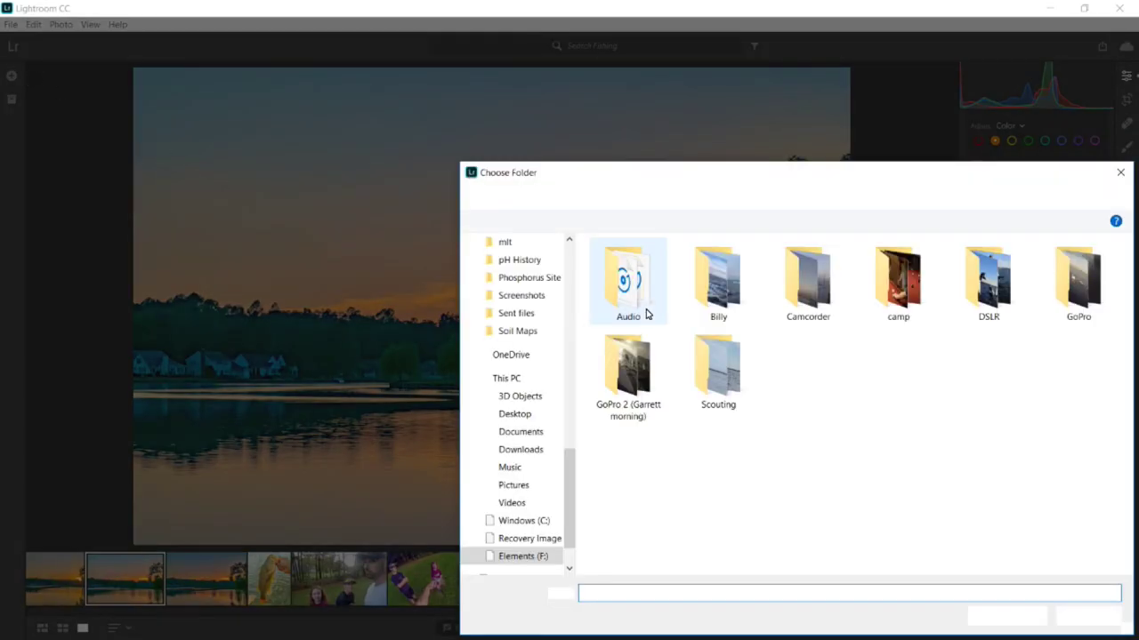
drag(572, 466, 568, 389)
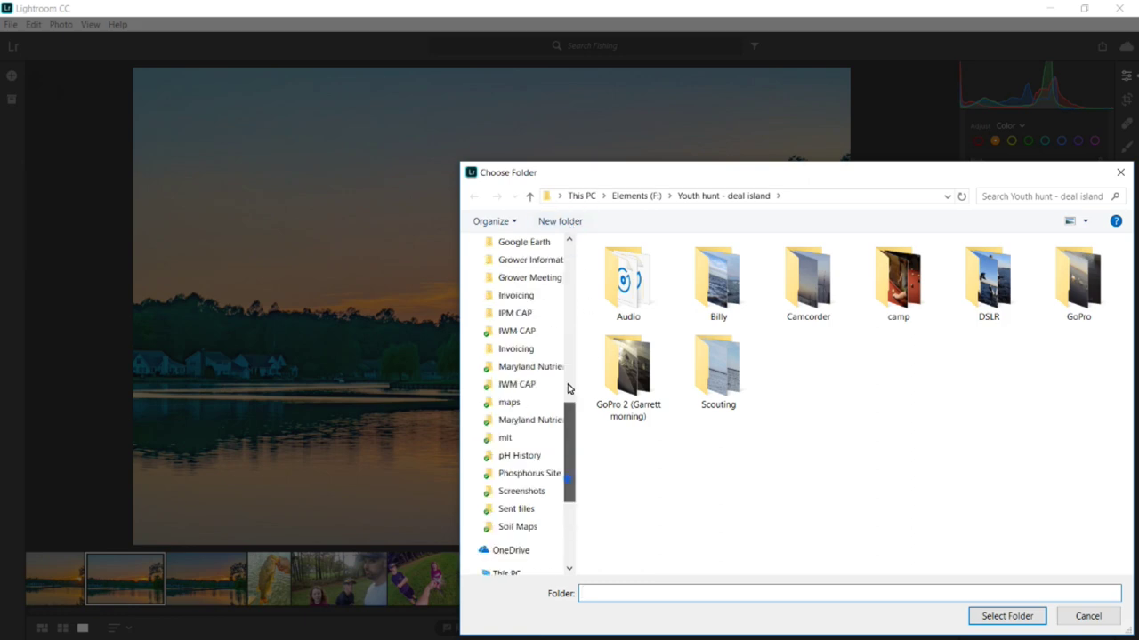
scroll(567, 389, up, 10)
click(514, 271)
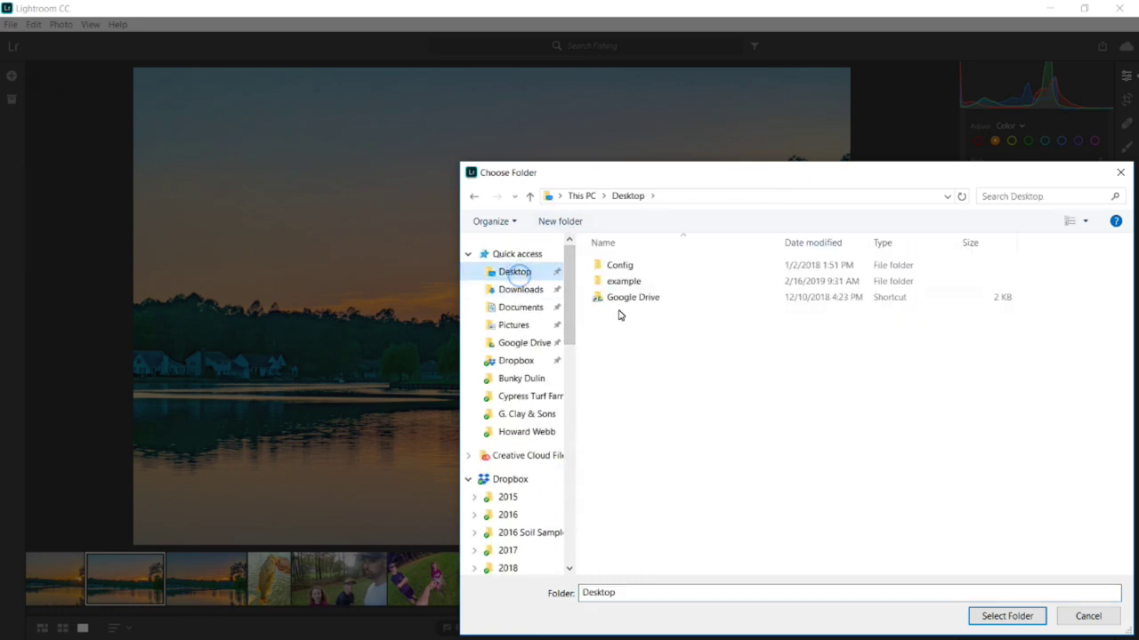
double_click(622, 281)
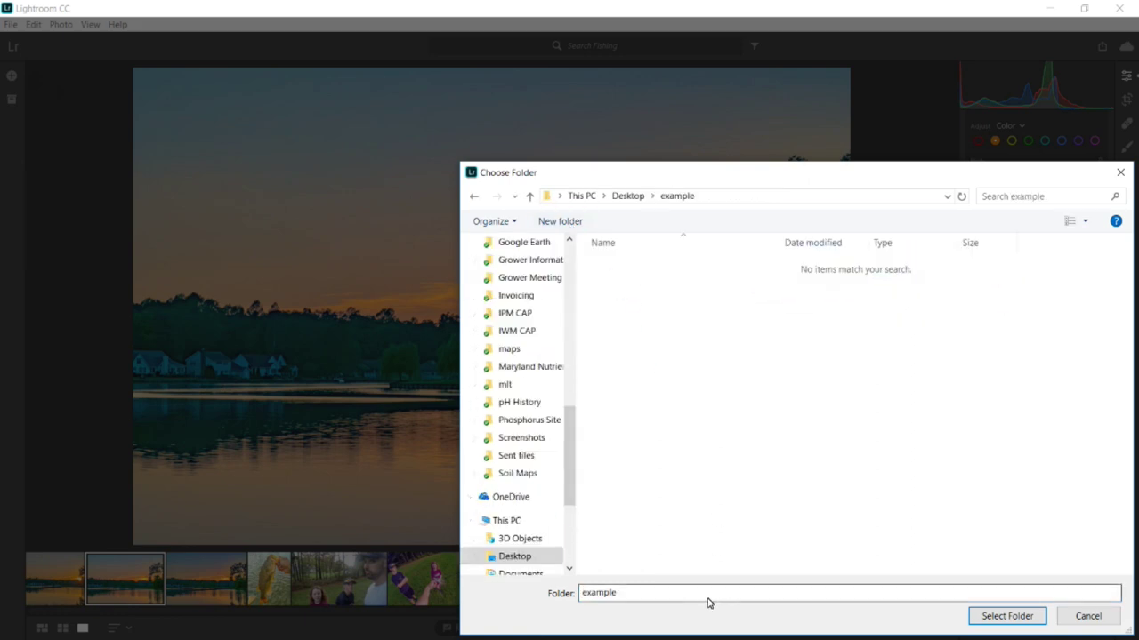
click(1020, 617)
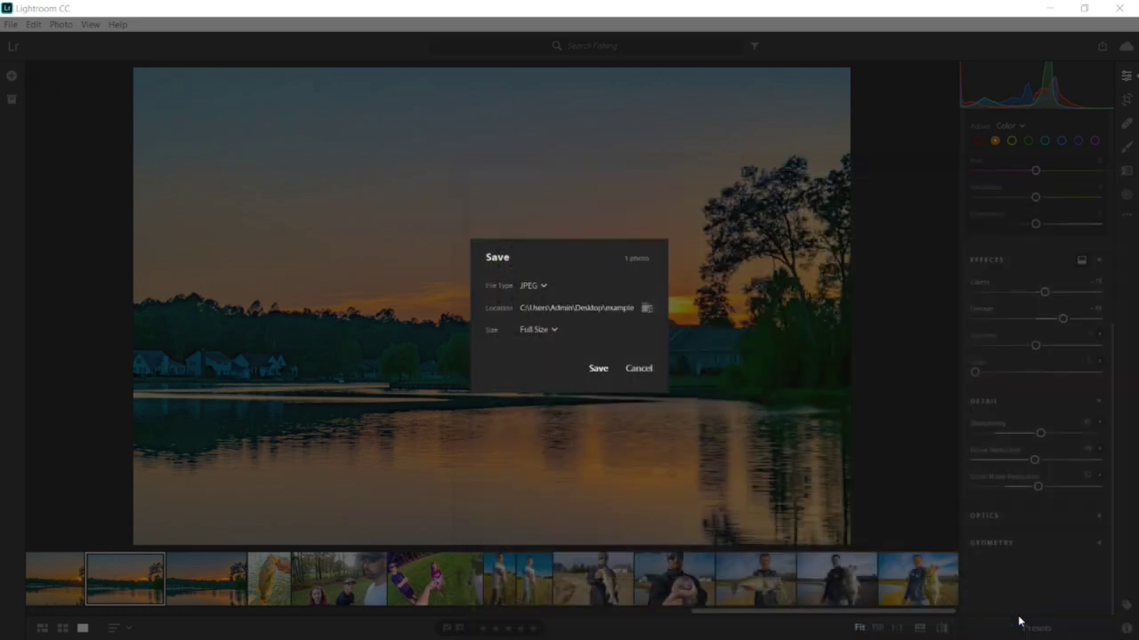
click(602, 371)
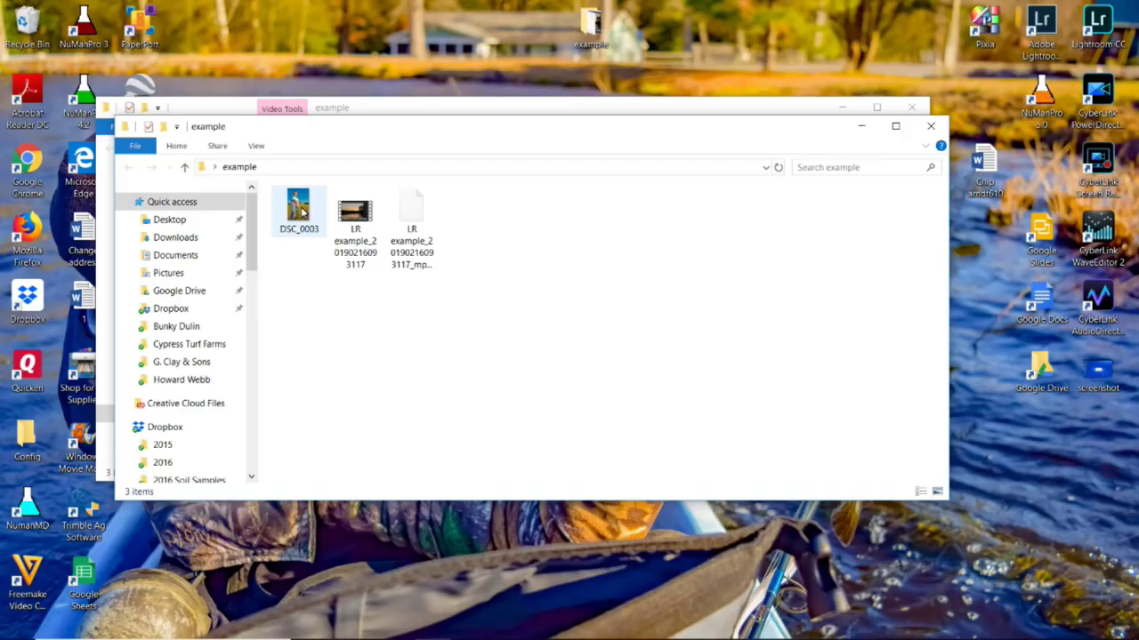
- Open DSC_0003 from Explorer in Adobe Photoshop CC 2018
click(296, 208)
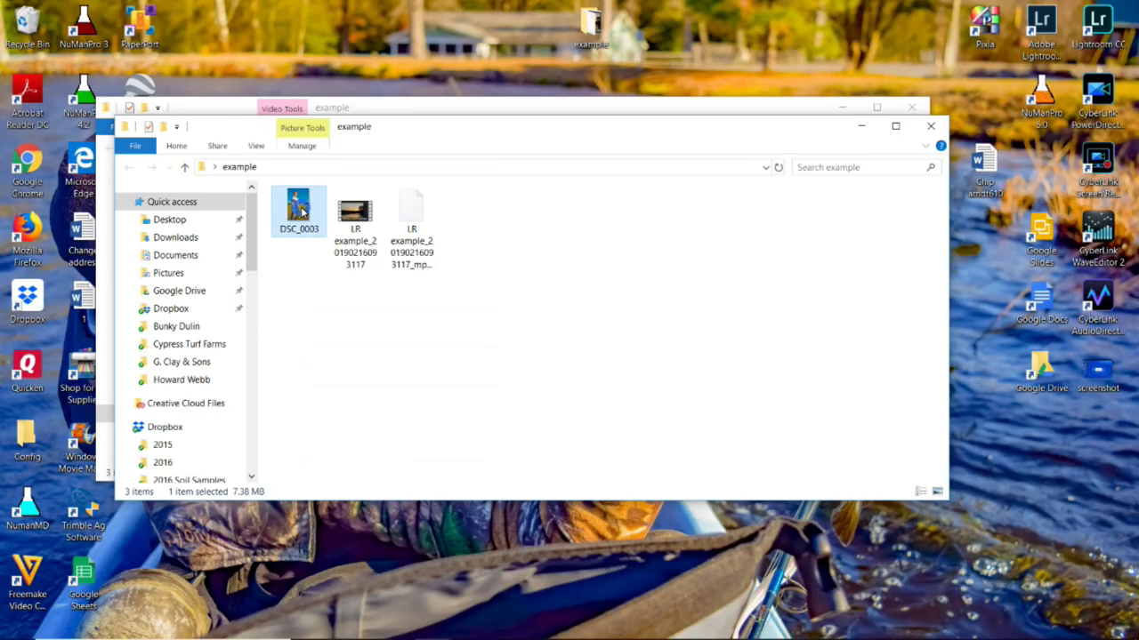
right_click(301, 210)
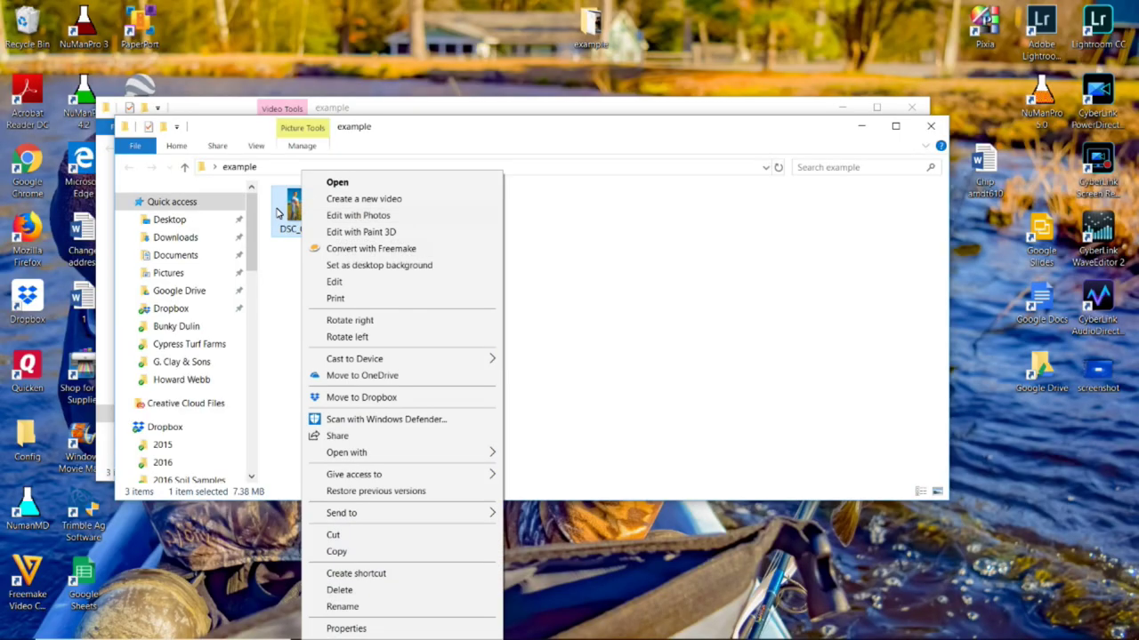
mouse_move(476, 462)
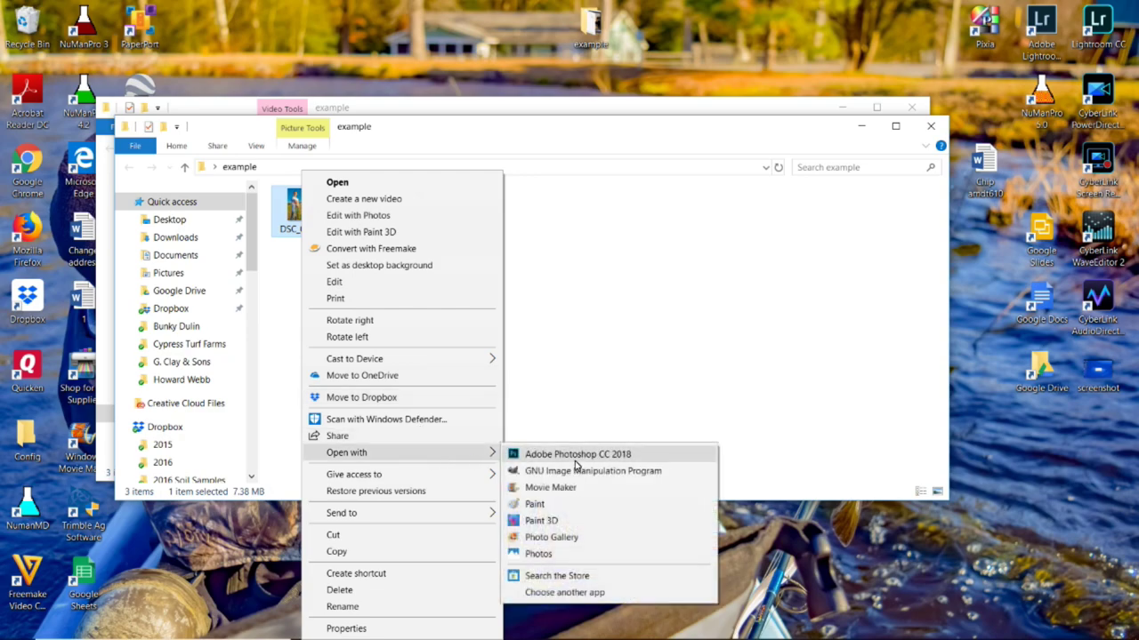
click(578, 459)
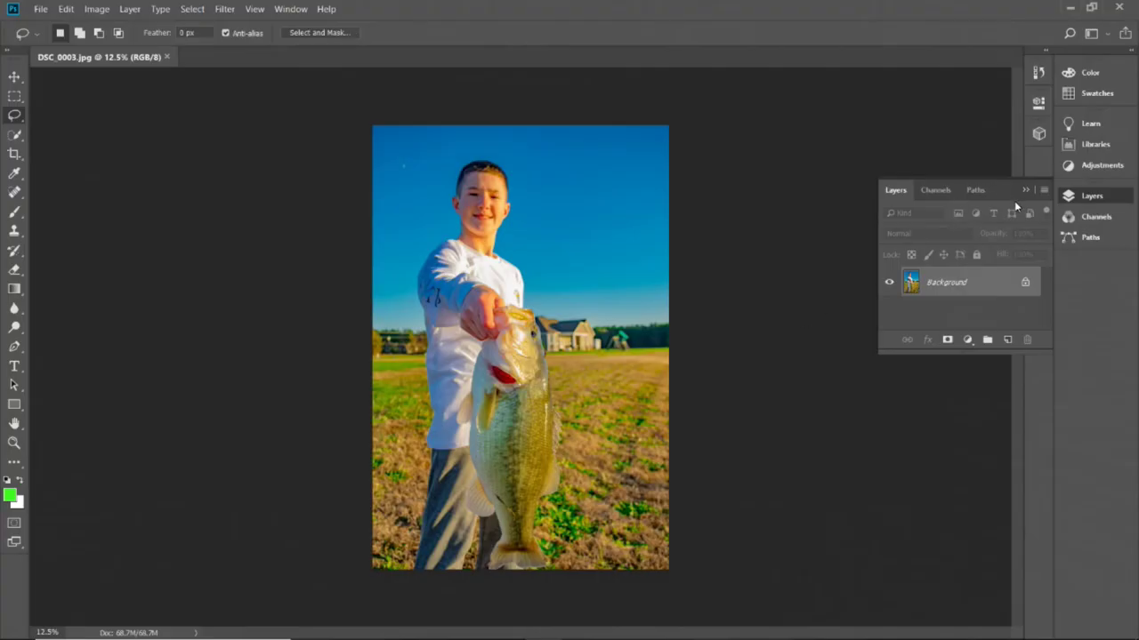
- Close the Layers panel, zoom in, and set the Quick Selection brush to 52 px
click(699, 259)
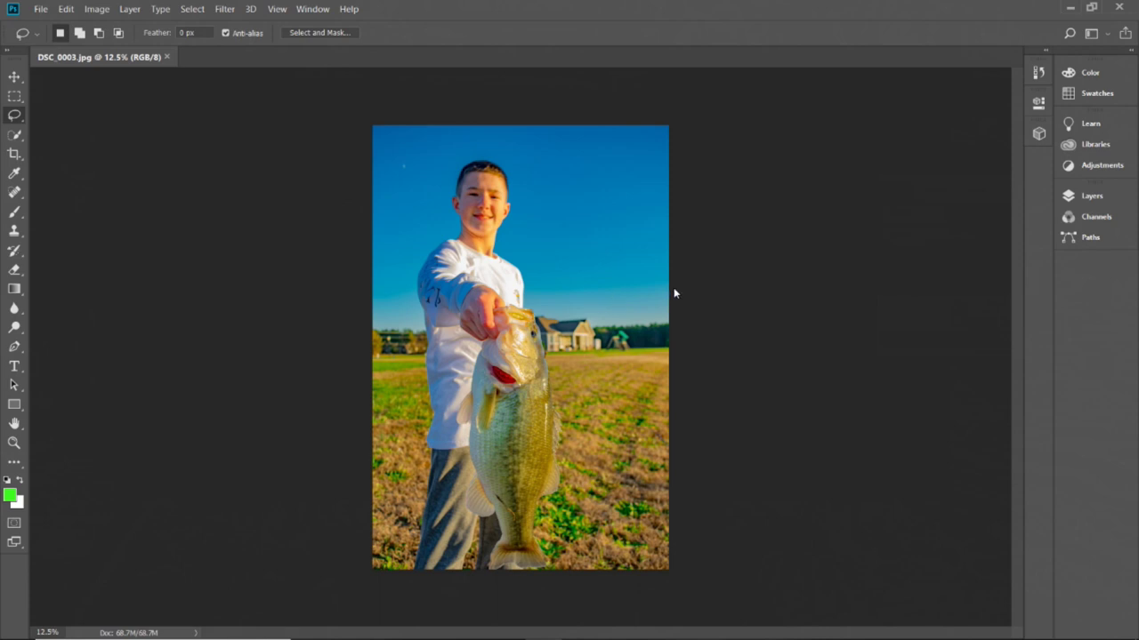
key(ctrl+plus)
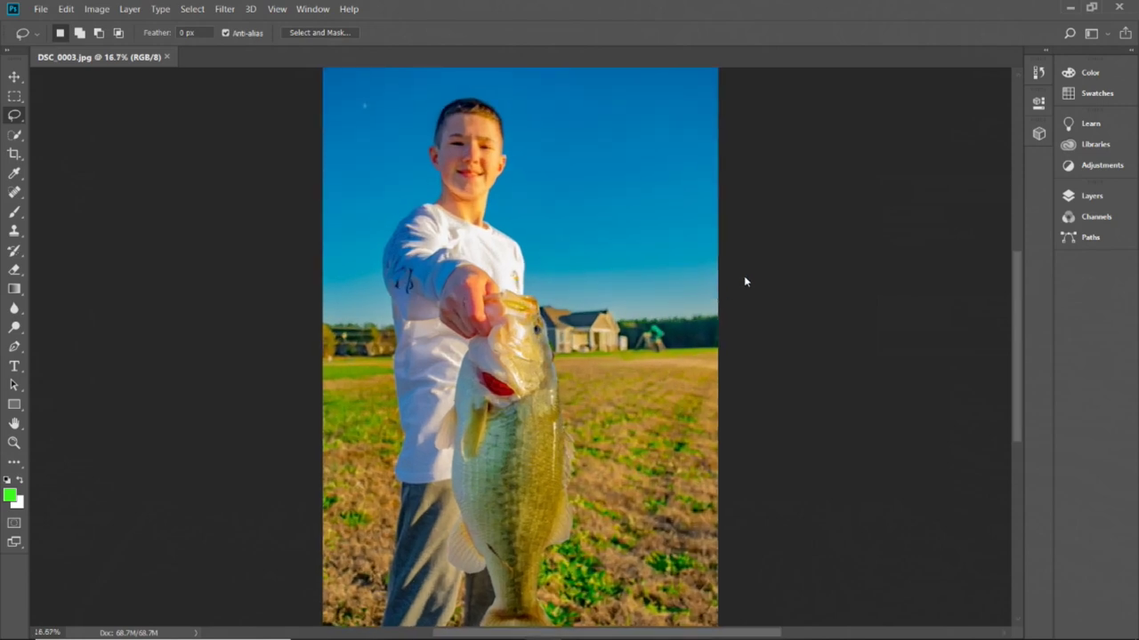
drag(1018, 301, 1019, 309)
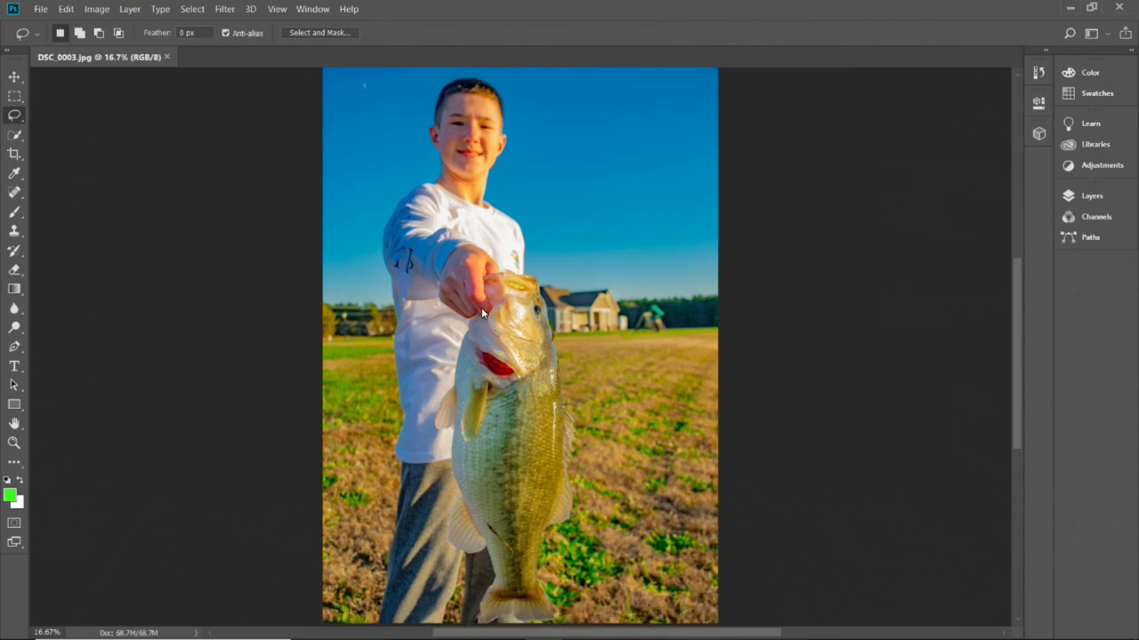
click(15, 138)
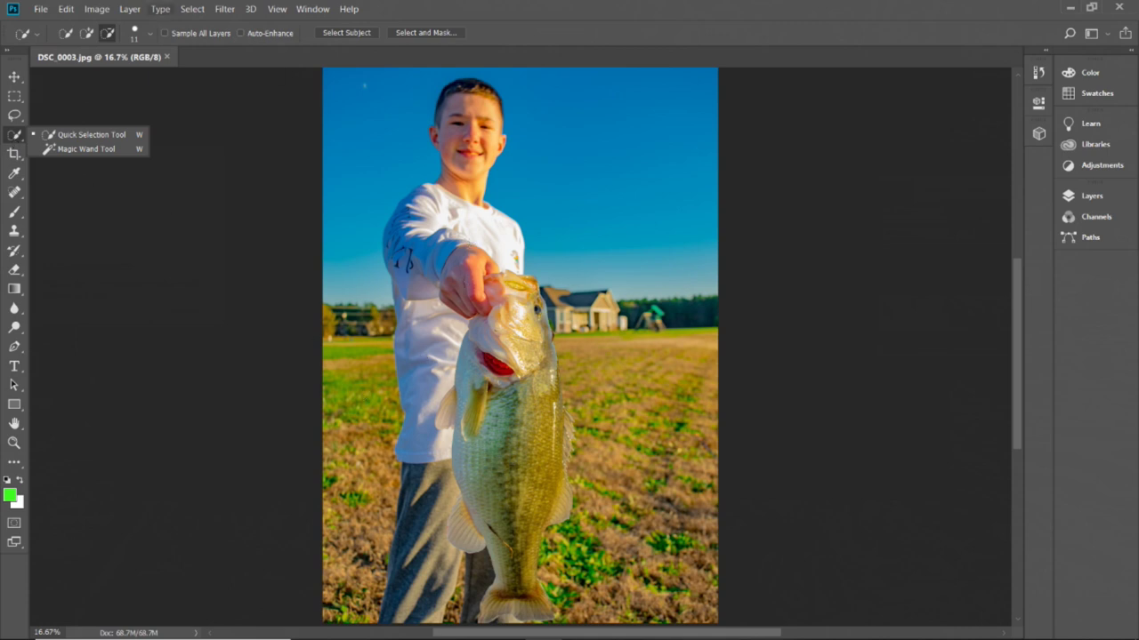
click(152, 34)
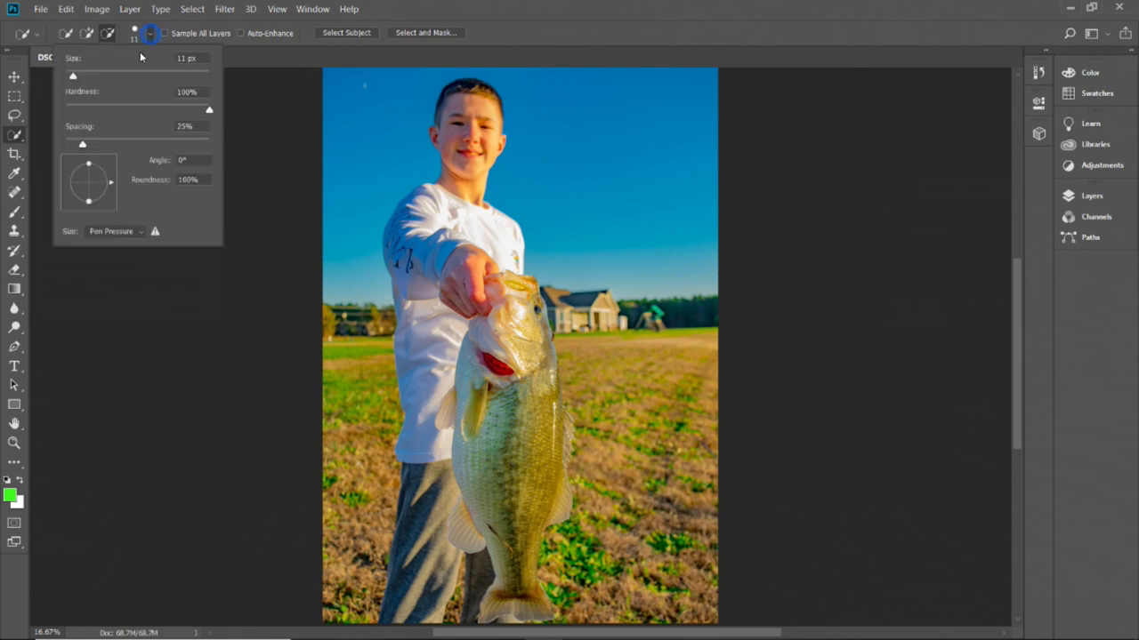
click(86, 76)
click(231, 79)
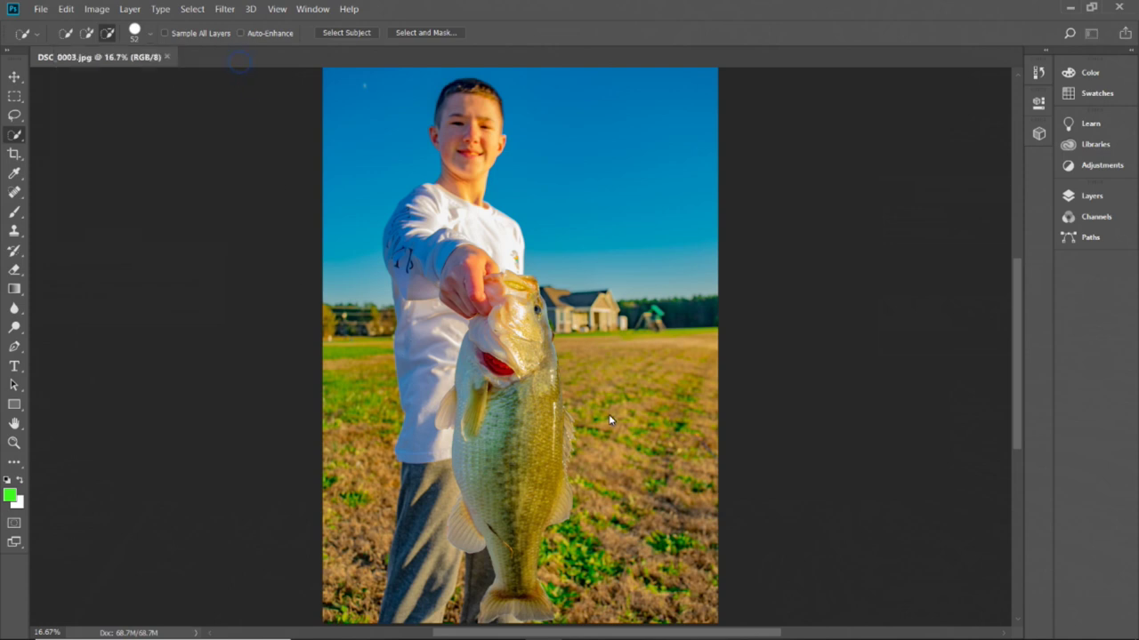
- Quick-select the fish head, the boy's hand, arm and shoulder, and the fish's lower body and tail
mouse_move(544, 400)
mouse_down()
mouse_move(503, 262)
mouse_move(463, 204)
mouse_move(479, 189)
mouse_move(469, 151)
mouse_up()
mouse_move(437, 222)
mouse_down()
mouse_move(418, 196)
mouse_move(400, 252)
mouse_move(418, 303)
mouse_move(445, 298)
mouse_move(454, 311)
mouse_move(441, 387)
mouse_move(453, 427)
mouse_move(509, 432)
mouse_move(501, 458)
mouse_move(527, 475)
mouse_move(563, 441)
mouse_move(500, 474)
mouse_move(556, 487)
mouse_move(560, 503)
mouse_move(498, 495)
mouse_move(478, 501)
mouse_move(474, 519)
mouse_move(443, 517)
mouse_up()
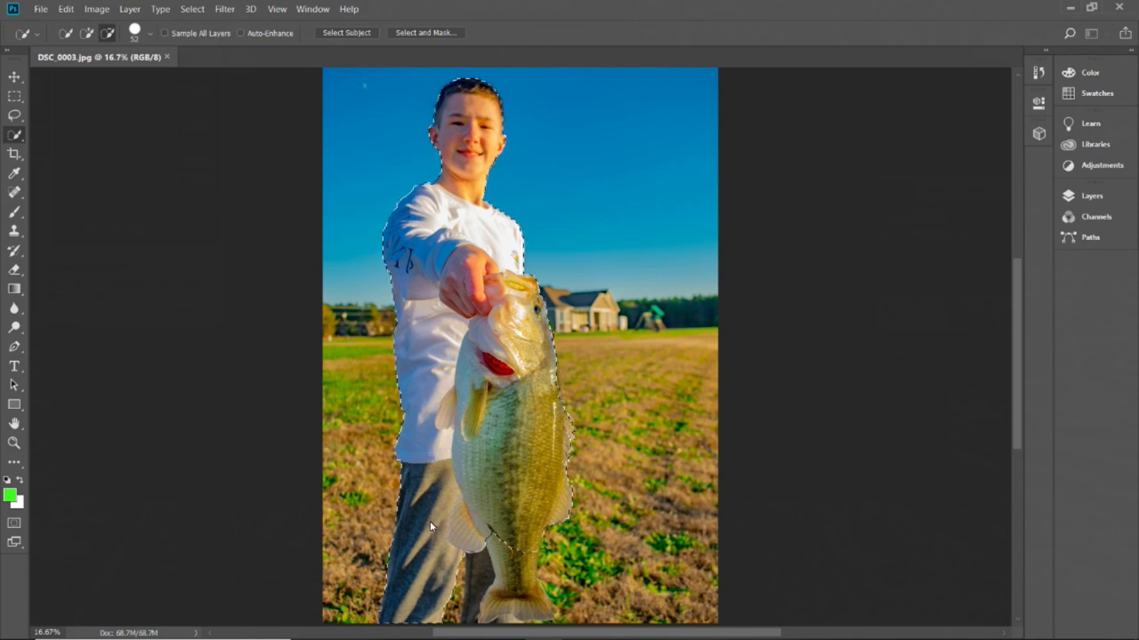
drag(473, 500, 496, 565)
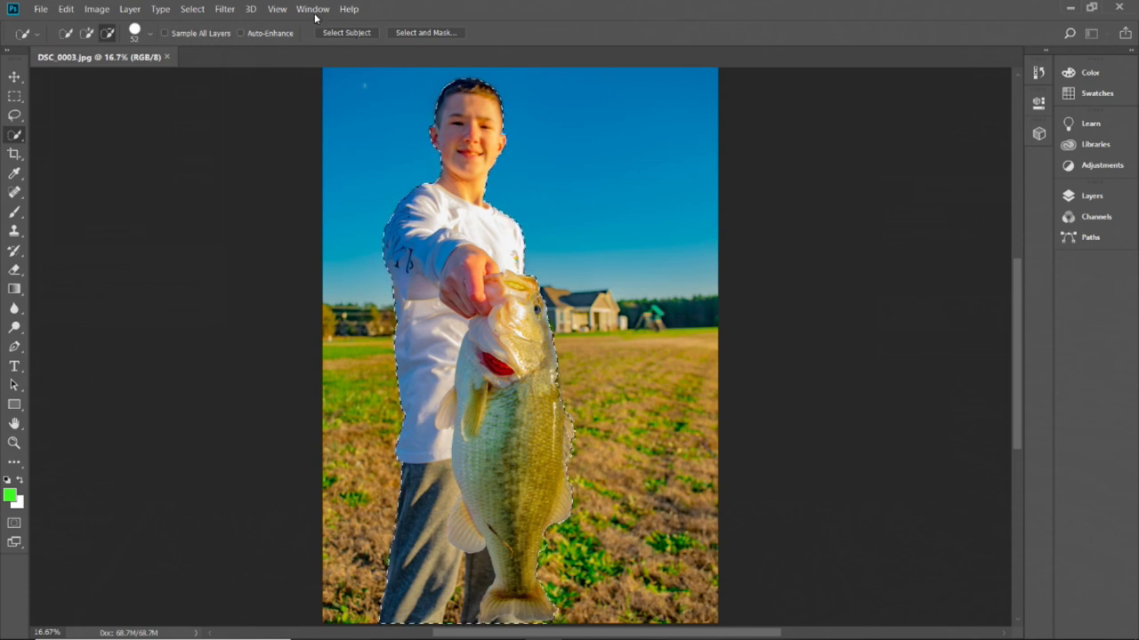
click(189, 10)
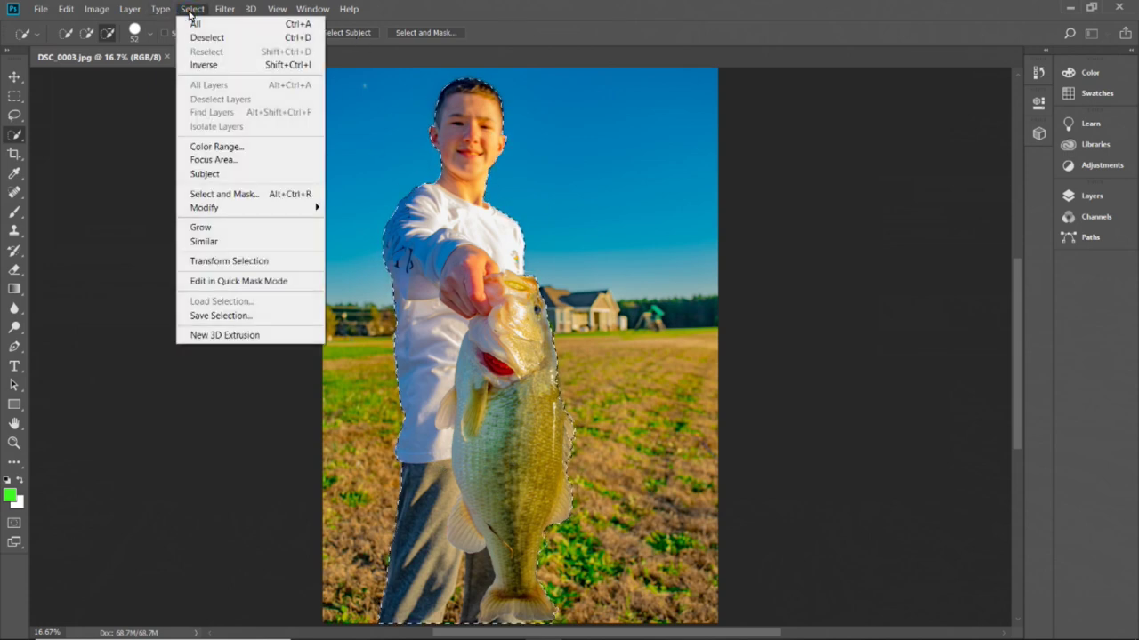
- Invert the selection, unlock the Background layer, delete the sky and field, then deselect
click(204, 65)
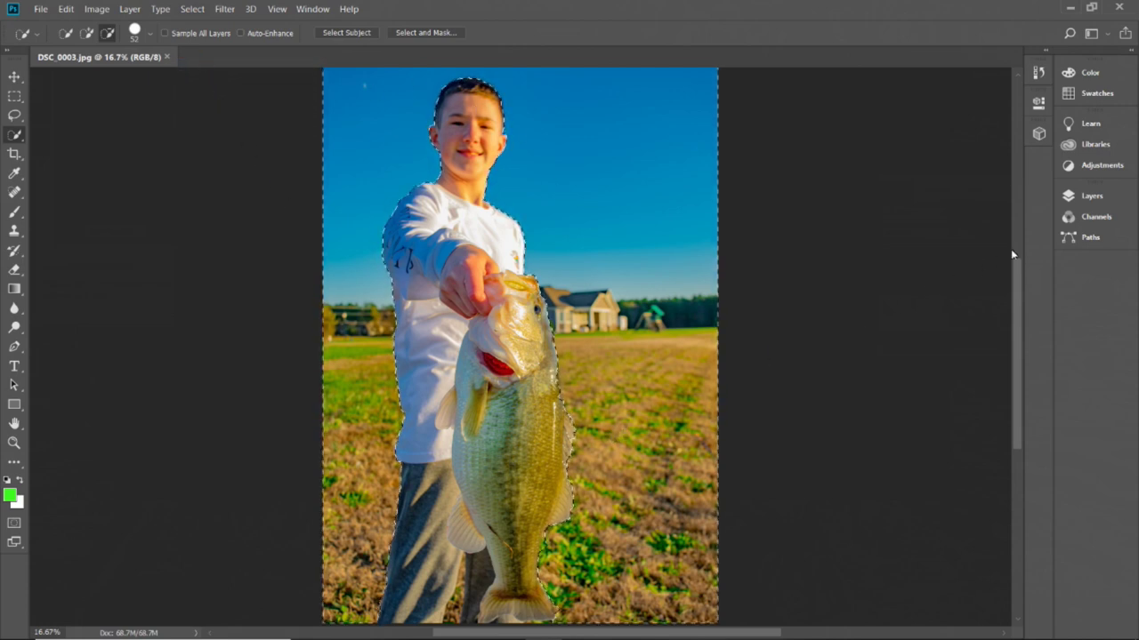
click(1089, 195)
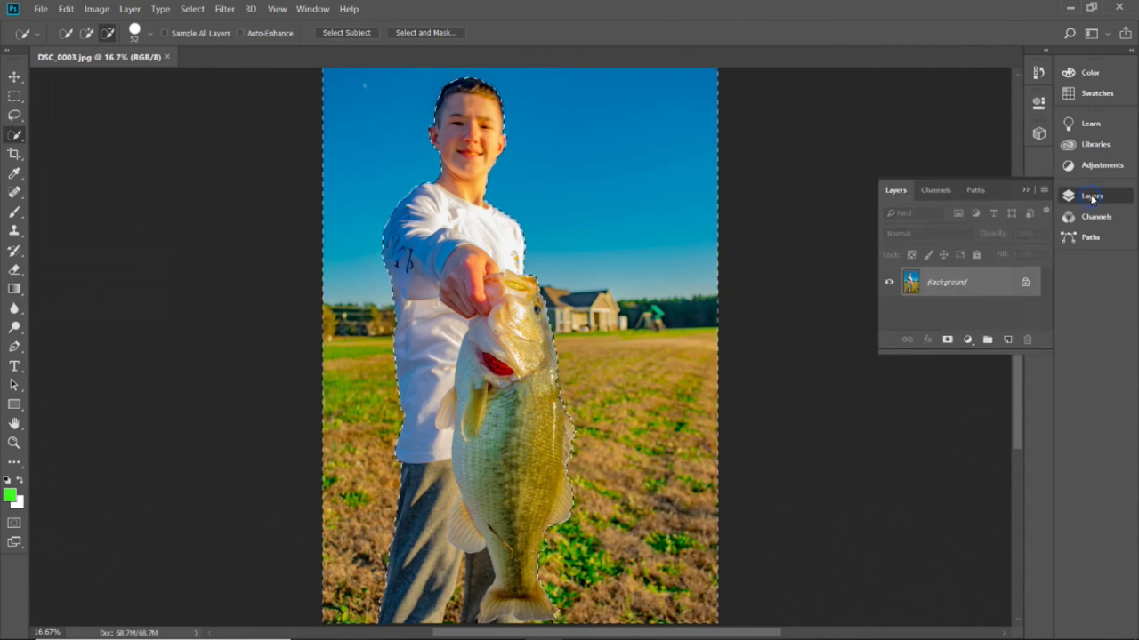
click(1025, 282)
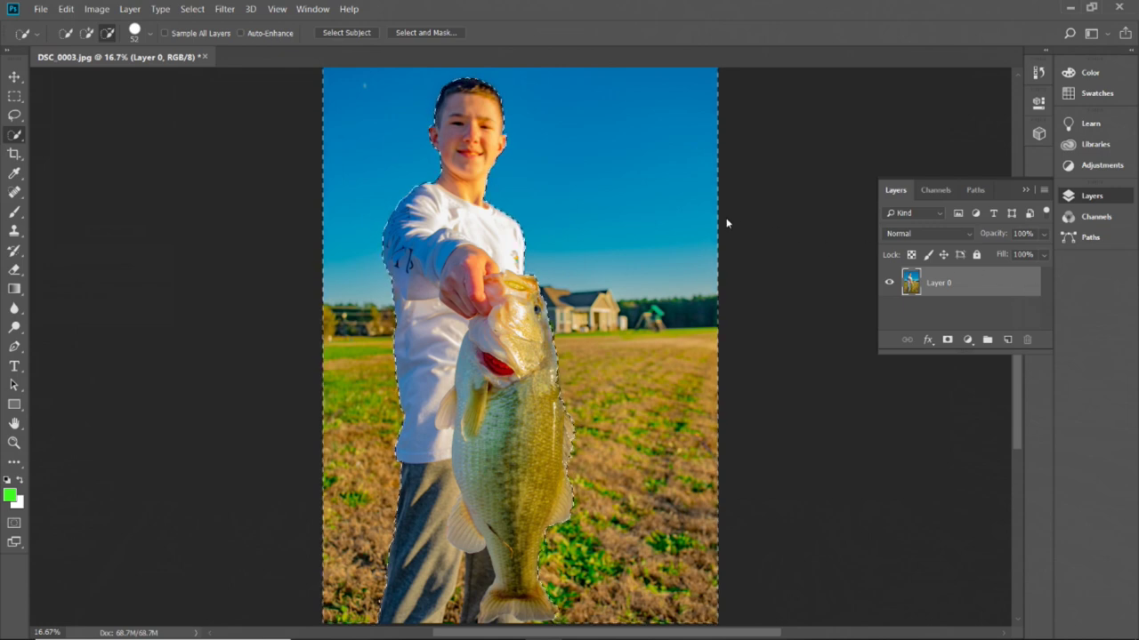
key(Delete)
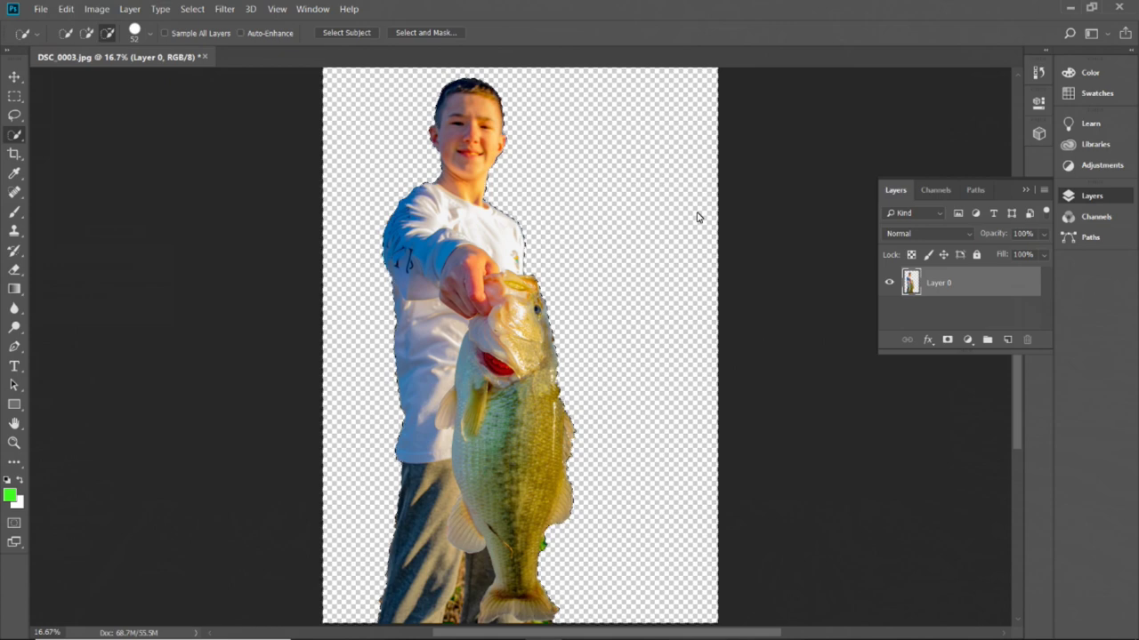
click(189, 10)
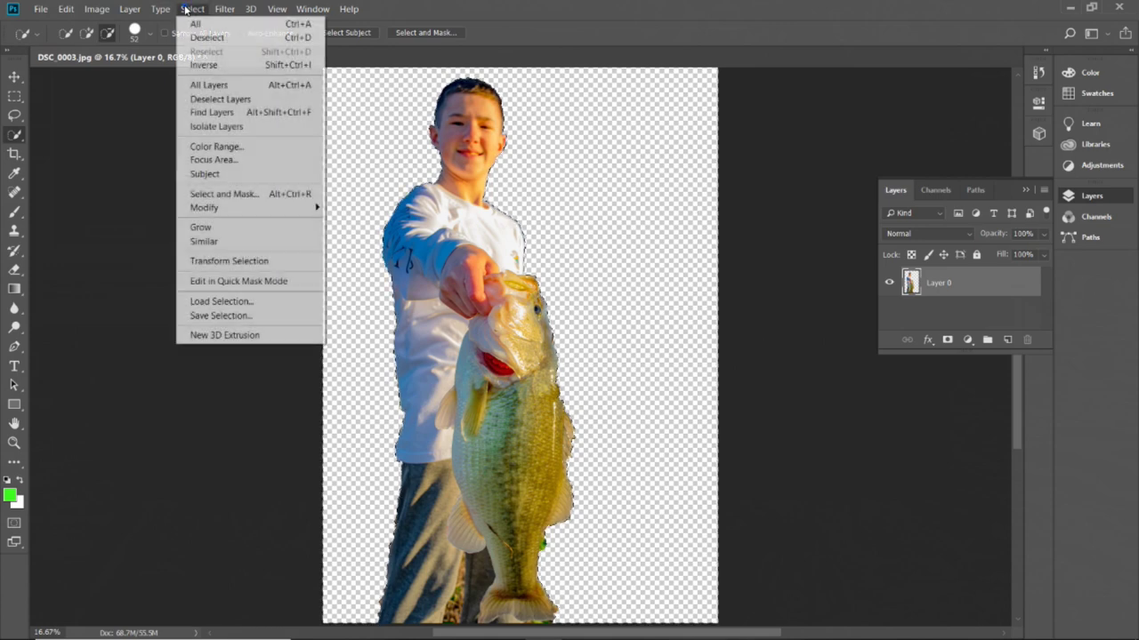
click(201, 38)
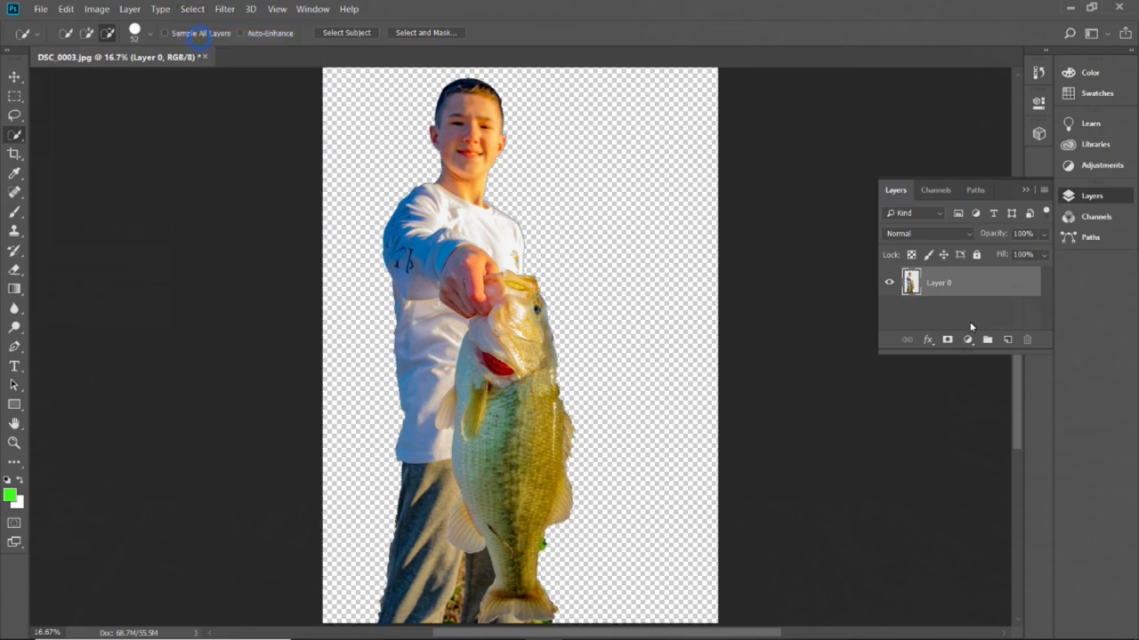
scroll(1017, 399, down, 5)
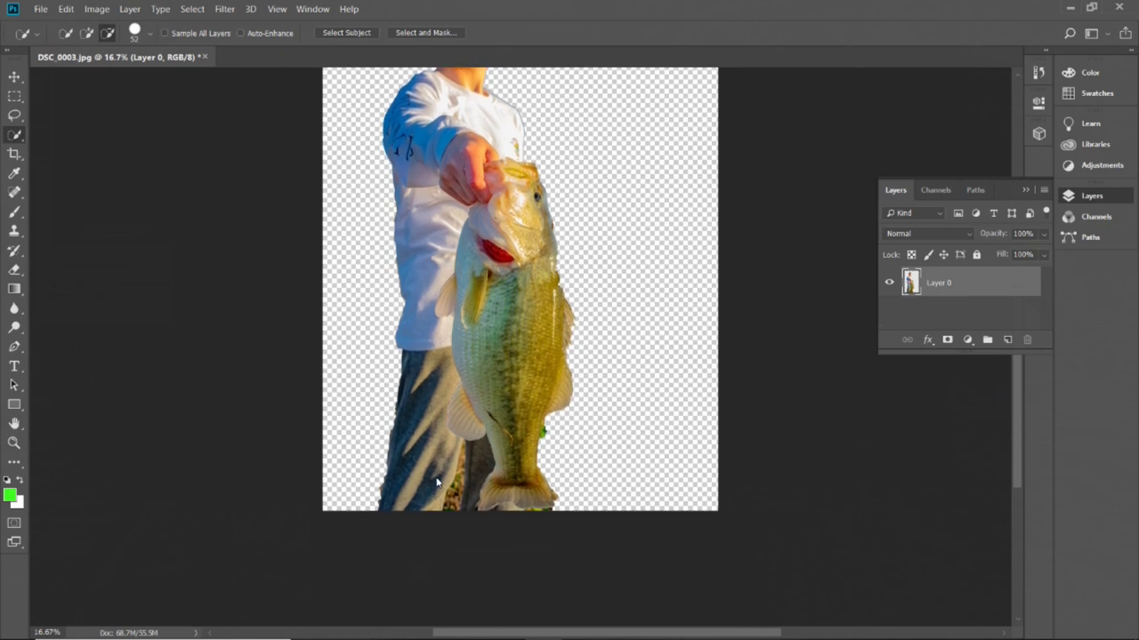
- Zoom to 33.3% and lasso-delete the dark patch between the leg and tail
key(ctrl+plus)
key(ctrl+plus)
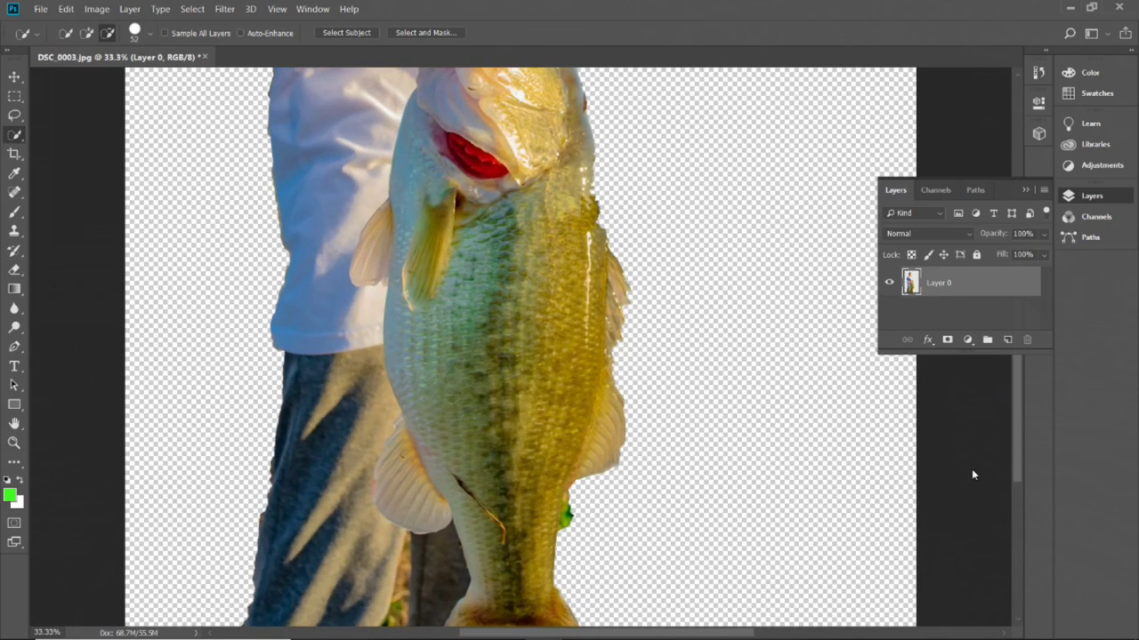
drag(1020, 445, 1029, 508)
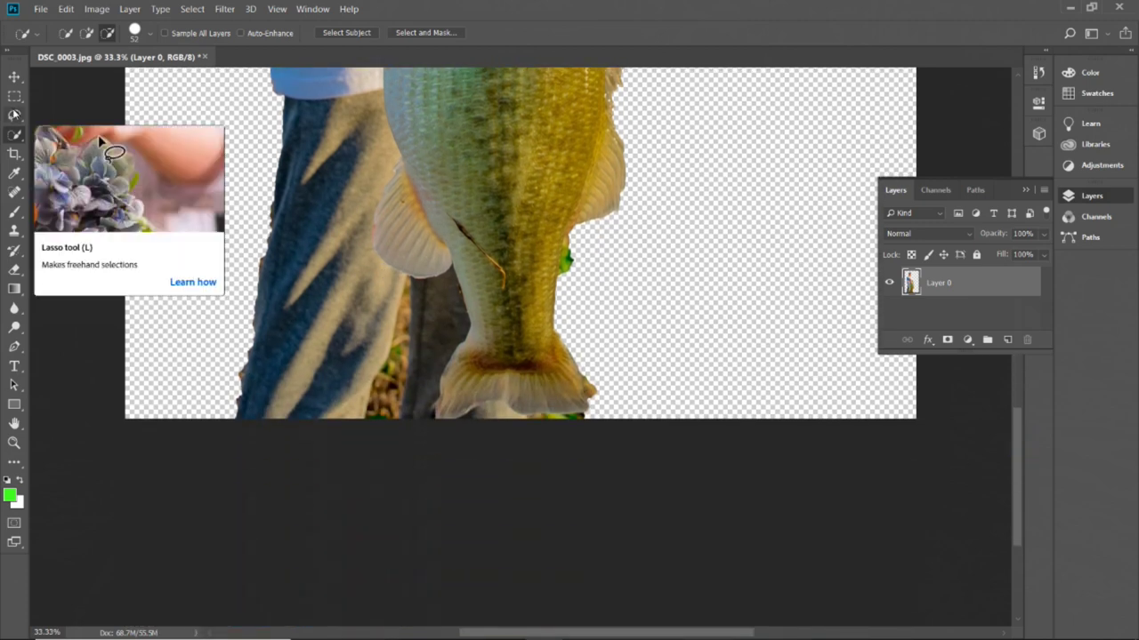
click(15, 116)
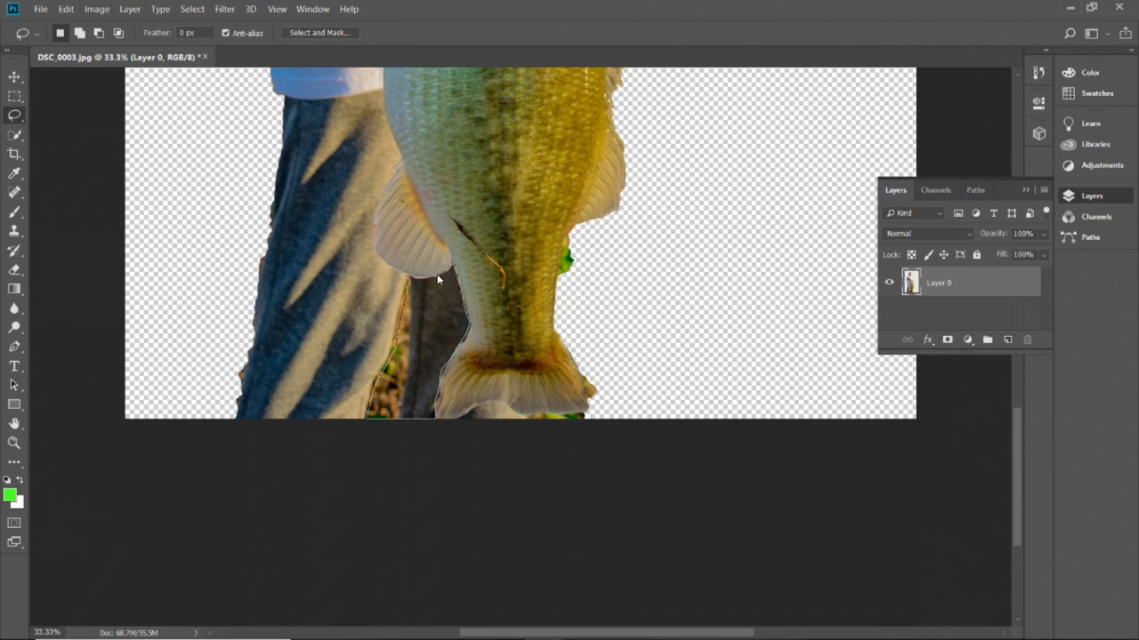
drag(437, 278, 409, 287)
key(Delete)
key(ctrl+d)
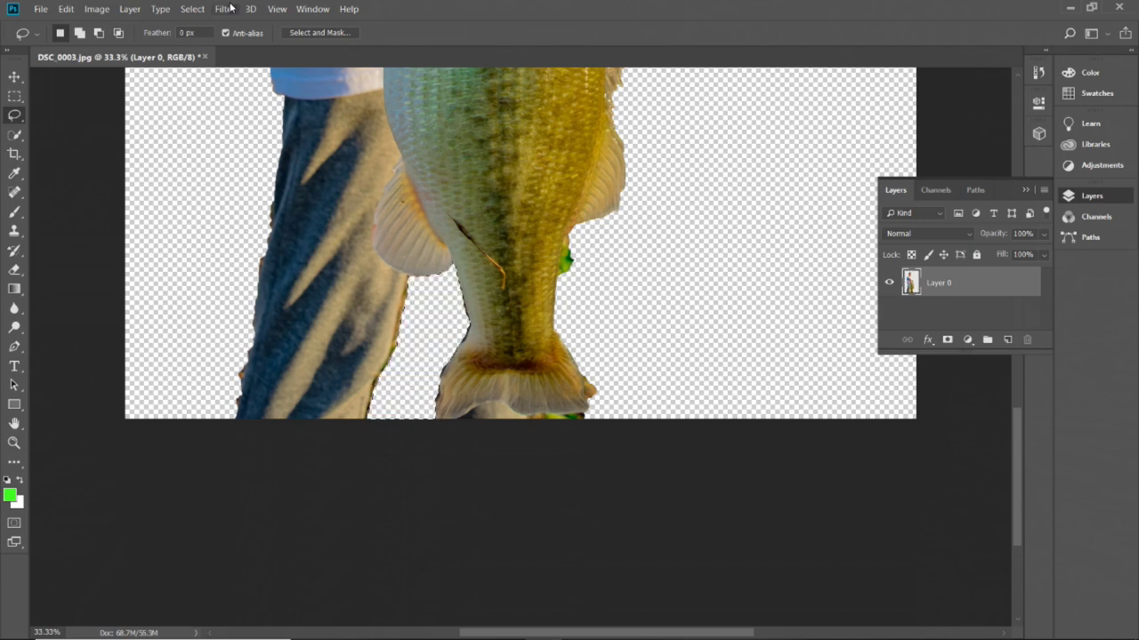
click(192, 9)
click(204, 37)
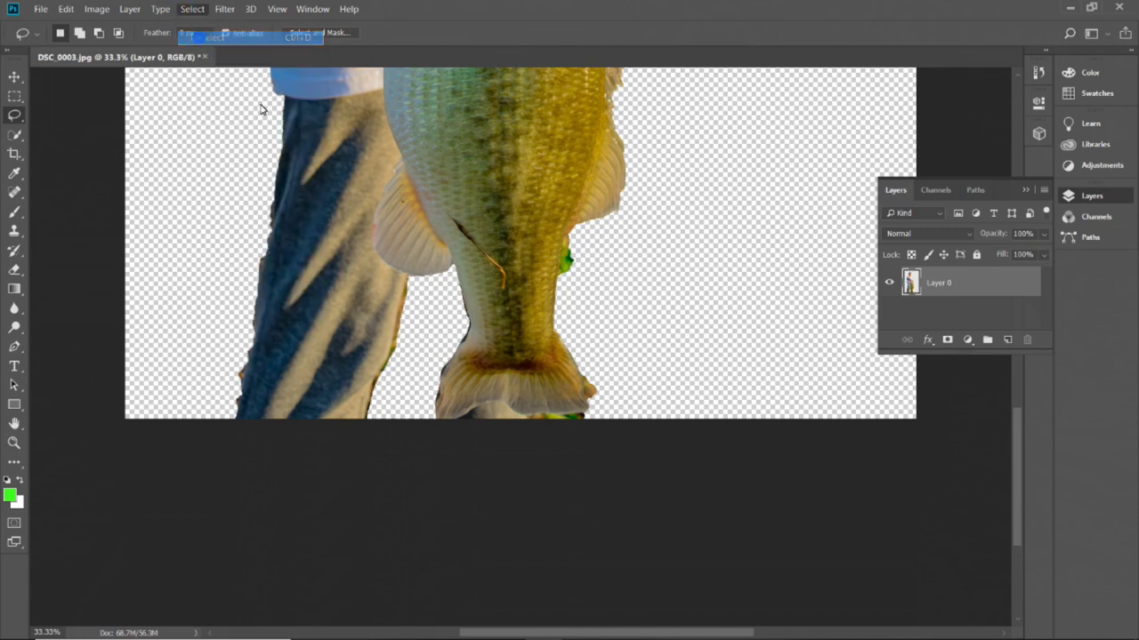
- Lasso and delete the green spot on the fish's edge, then deselect
click(574, 249)
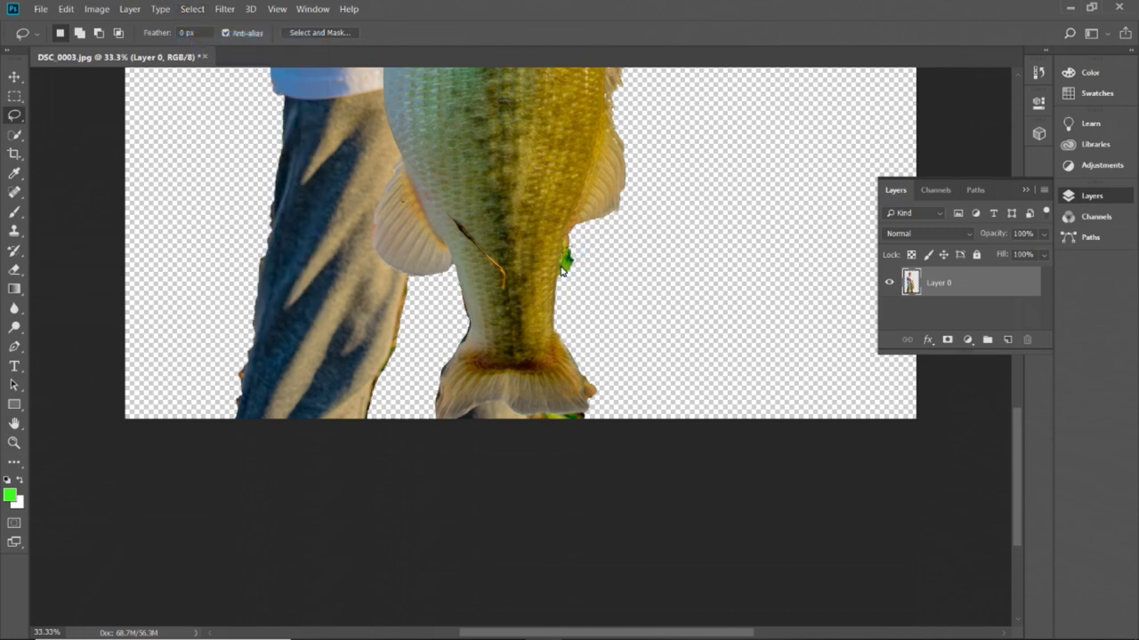
click(569, 269)
key(Delete)
click(194, 8)
click(211, 38)
- Remove the leftover strip under the fish tail and zoom back out
click(500, 408)
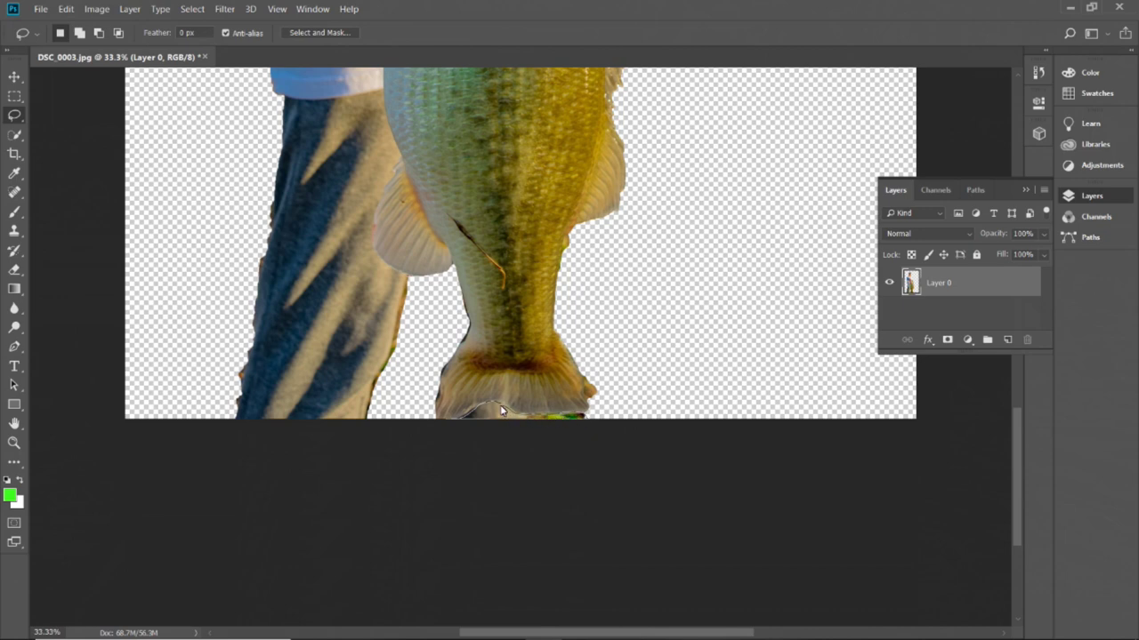
drag(502, 410, 560, 418)
click(193, 8)
click(207, 39)
key(ctrl+minus)
key(ctrl+minus)
key(ctrl+minus)
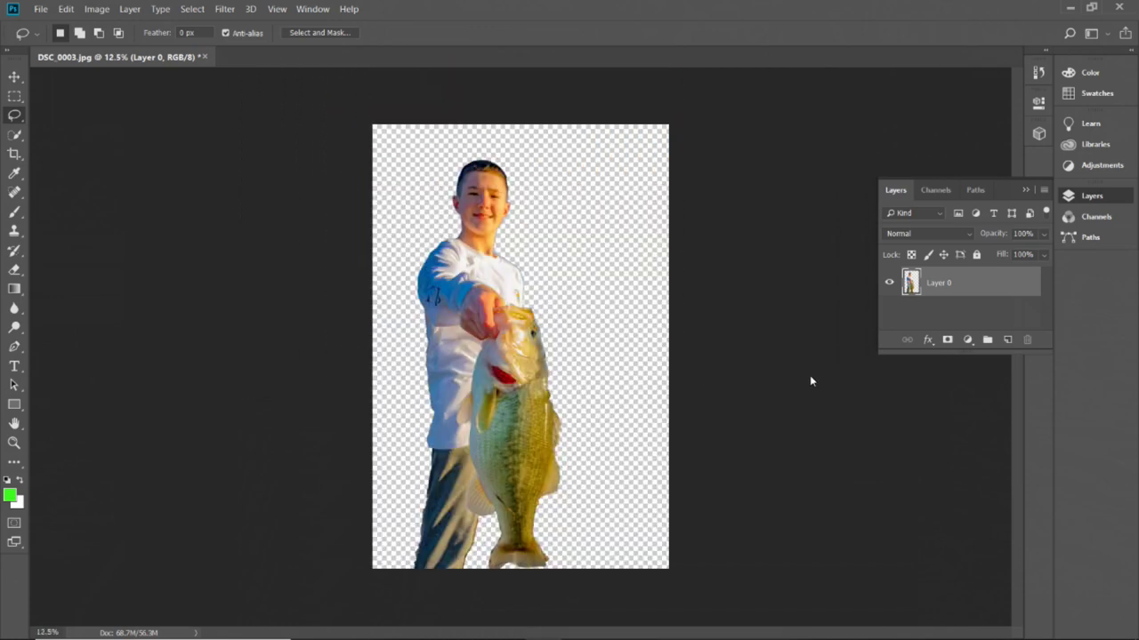
- Save the cutout as DSC_0003.png, accepting the default PNG Format Options
click(39, 10)
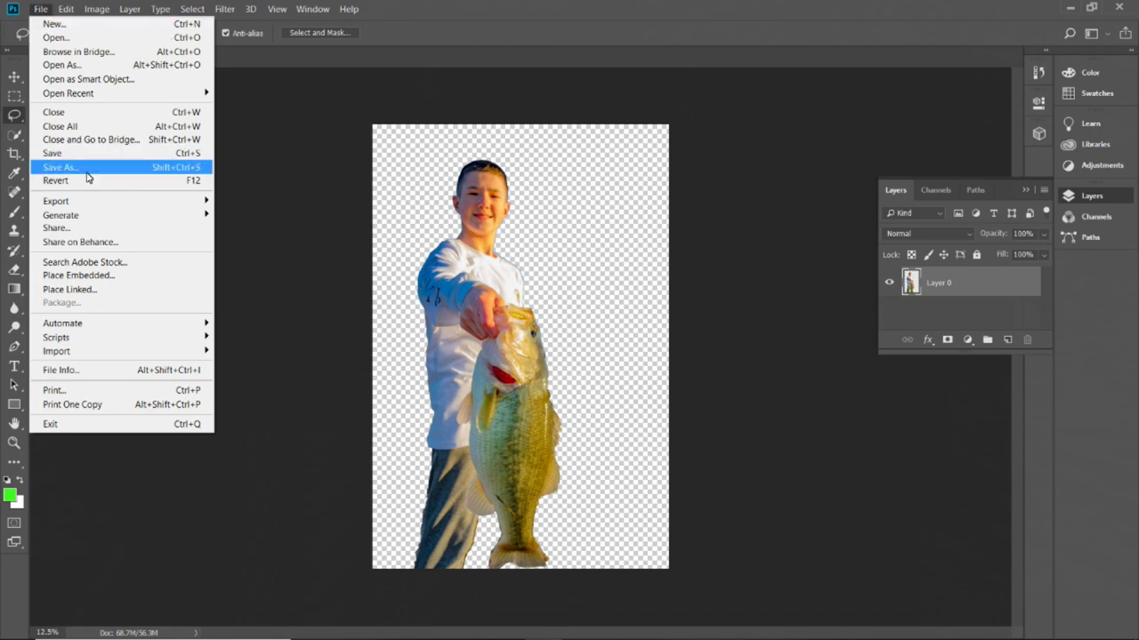
click(86, 171)
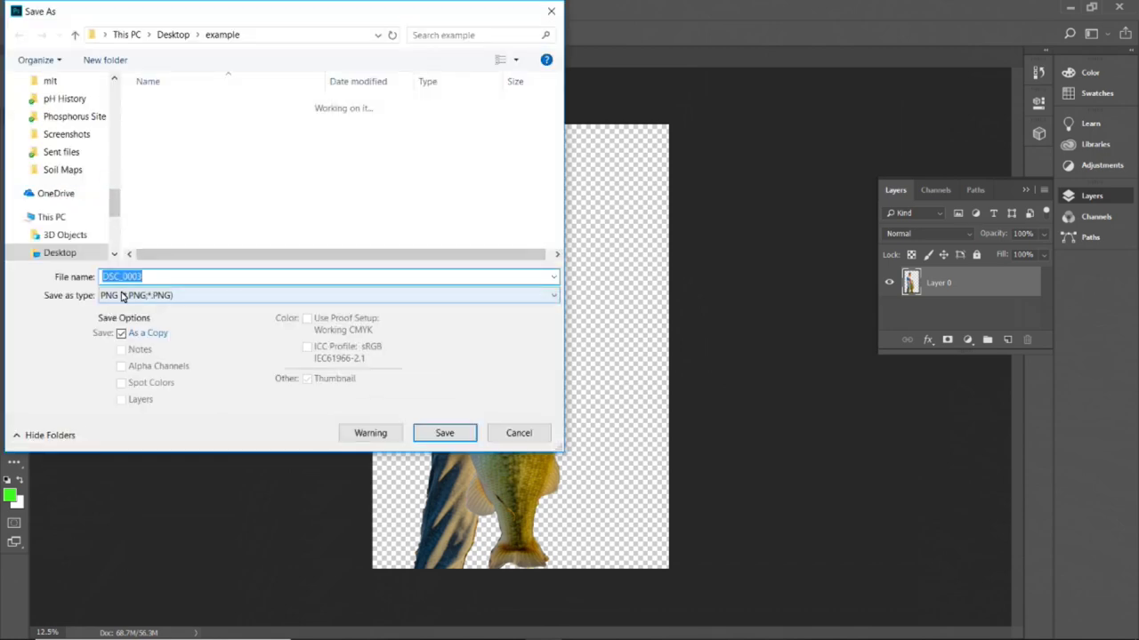
click(539, 299)
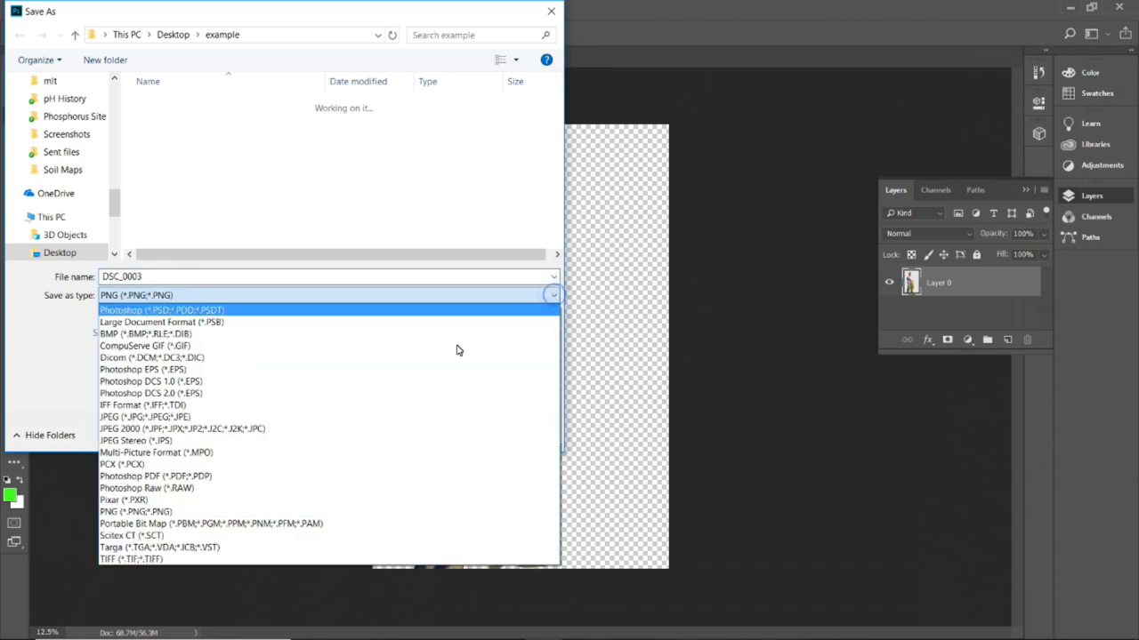
click(175, 512)
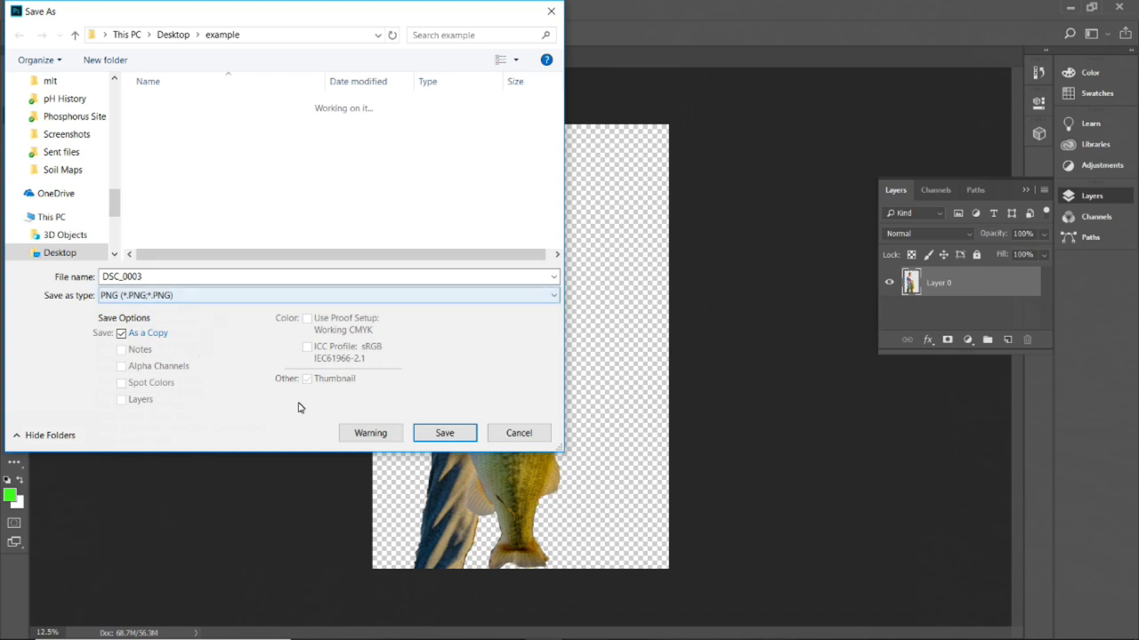
click(444, 434)
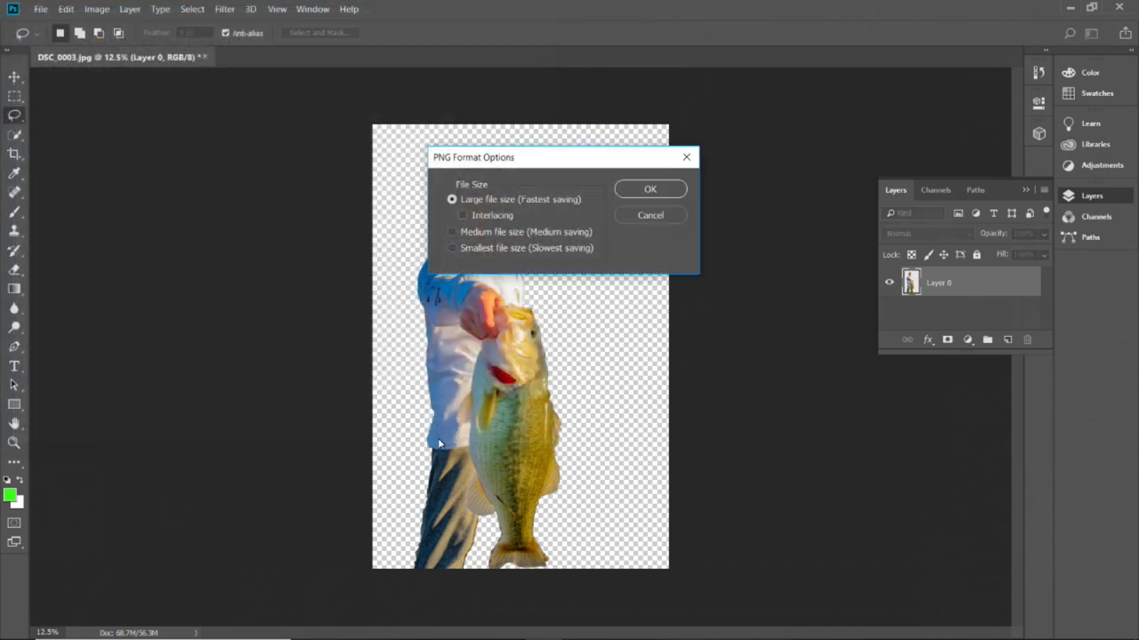
click(652, 190)
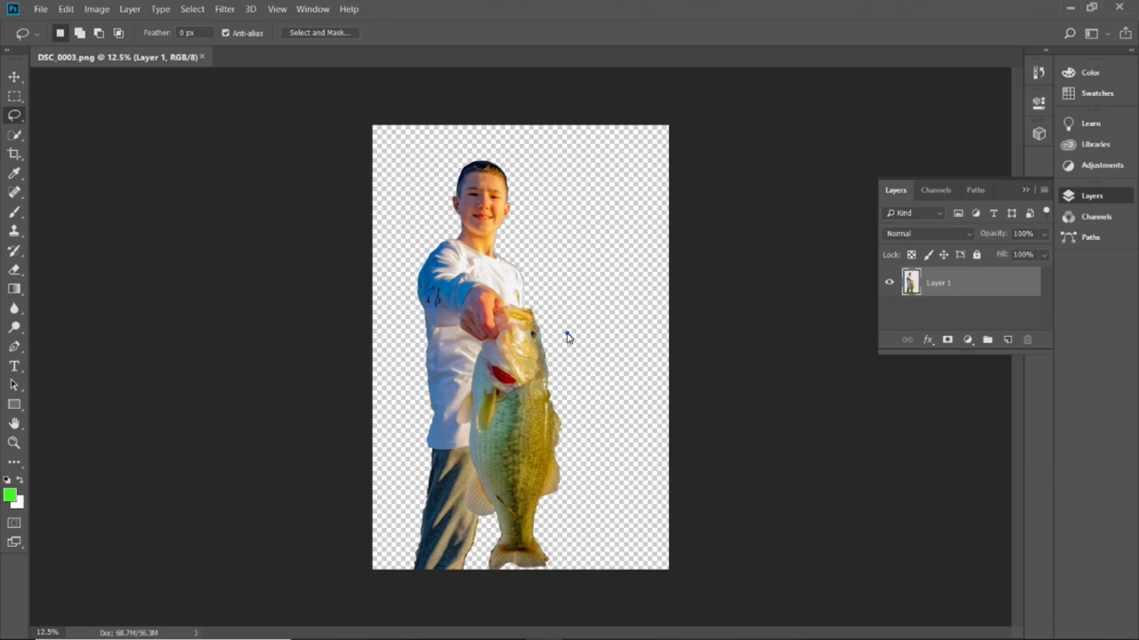
- Select the whole fish, head to tail, with the Quick Selection tool
scroll(567, 333, up, 2)
scroll(566, 338, up, 1)
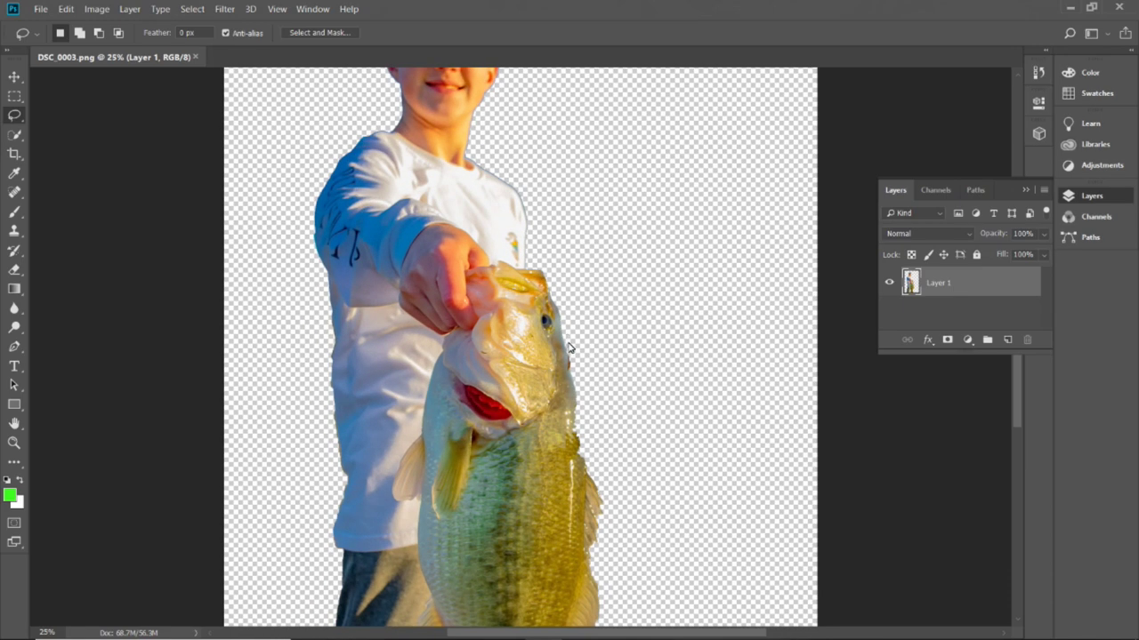
scroll(592, 343, down, 5)
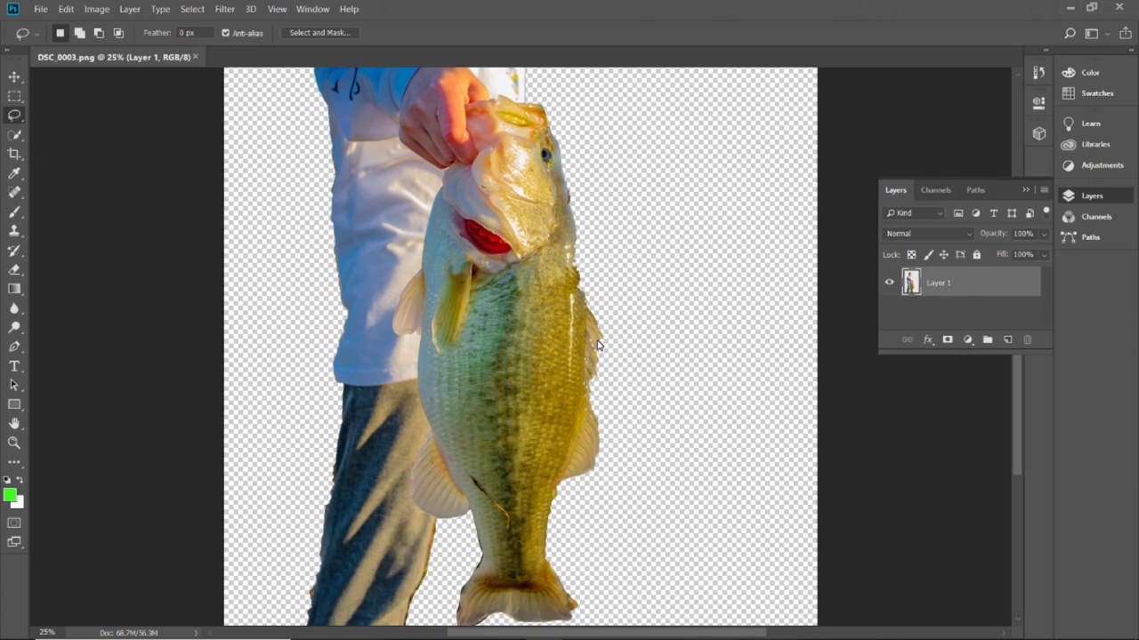
scroll(598, 346, down, 1)
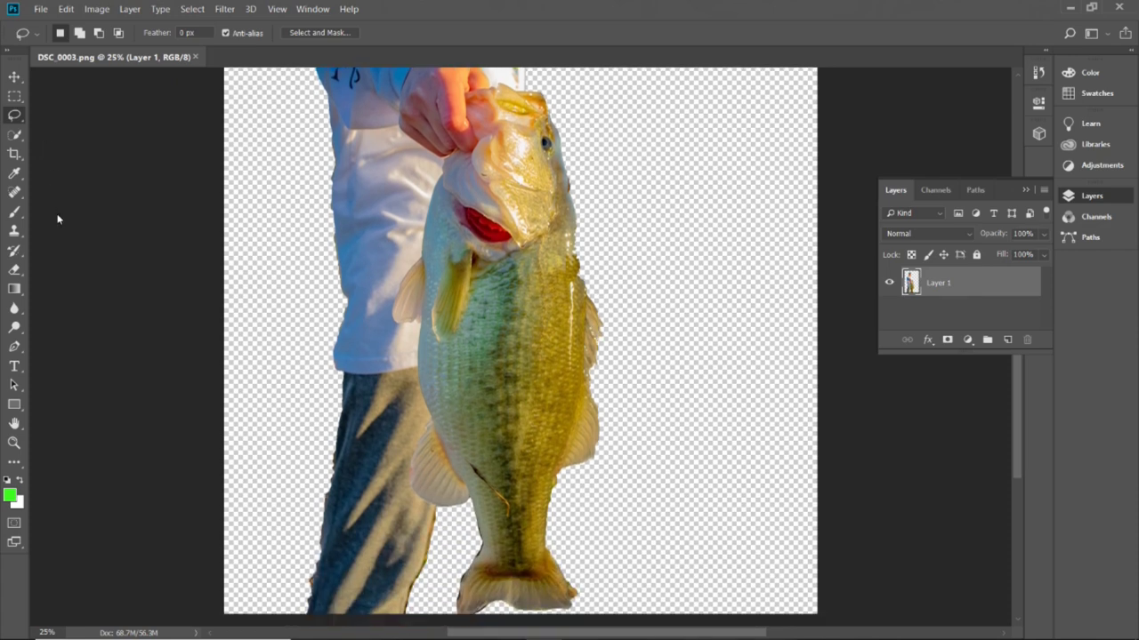
click(14, 136)
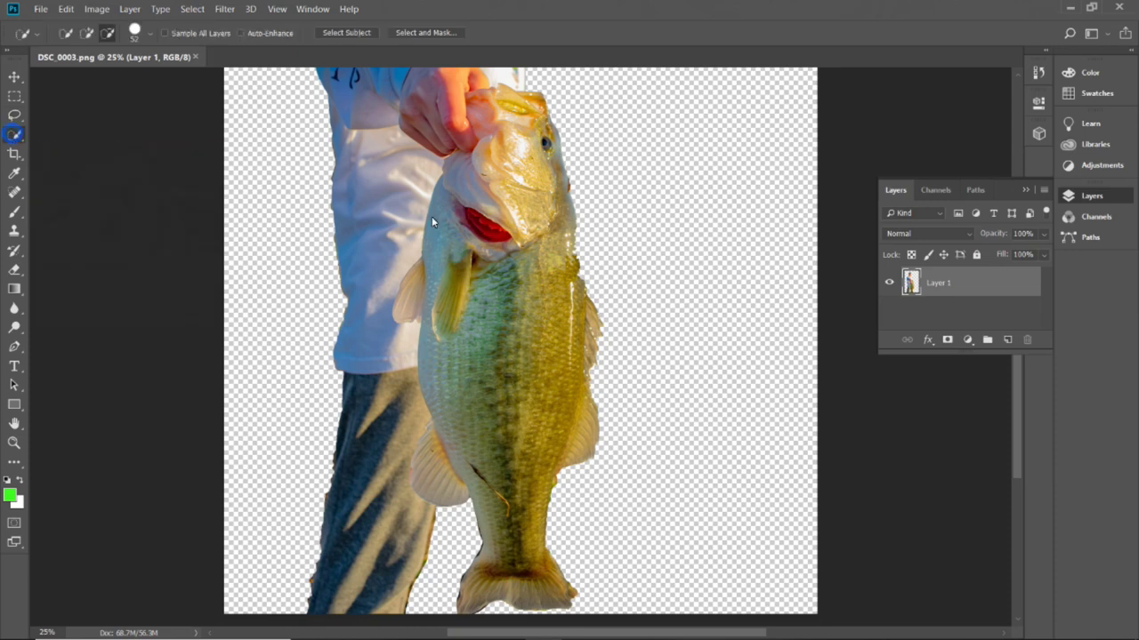
mouse_move(543, 151)
mouse_down()
mouse_move(521, 101)
mouse_move(475, 110)
mouse_move(487, 160)
mouse_move(458, 174)
mouse_move(446, 215)
mouse_move(451, 303)
mouse_up()
mouse_move(437, 370)
mouse_down()
mouse_move(468, 421)
mouse_move(435, 471)
mouse_move(462, 472)
mouse_move(507, 520)
mouse_move(520, 458)
mouse_move(552, 419)
mouse_move(561, 324)
mouse_up()
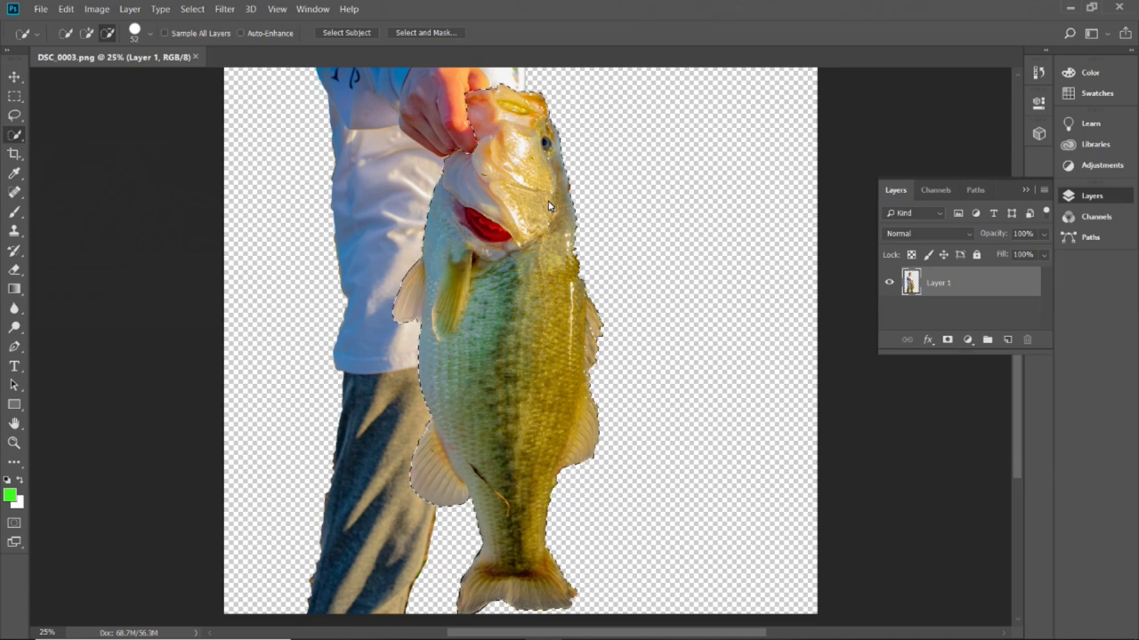
- Invert the selection, delete the boy, and deselect
click(192, 9)
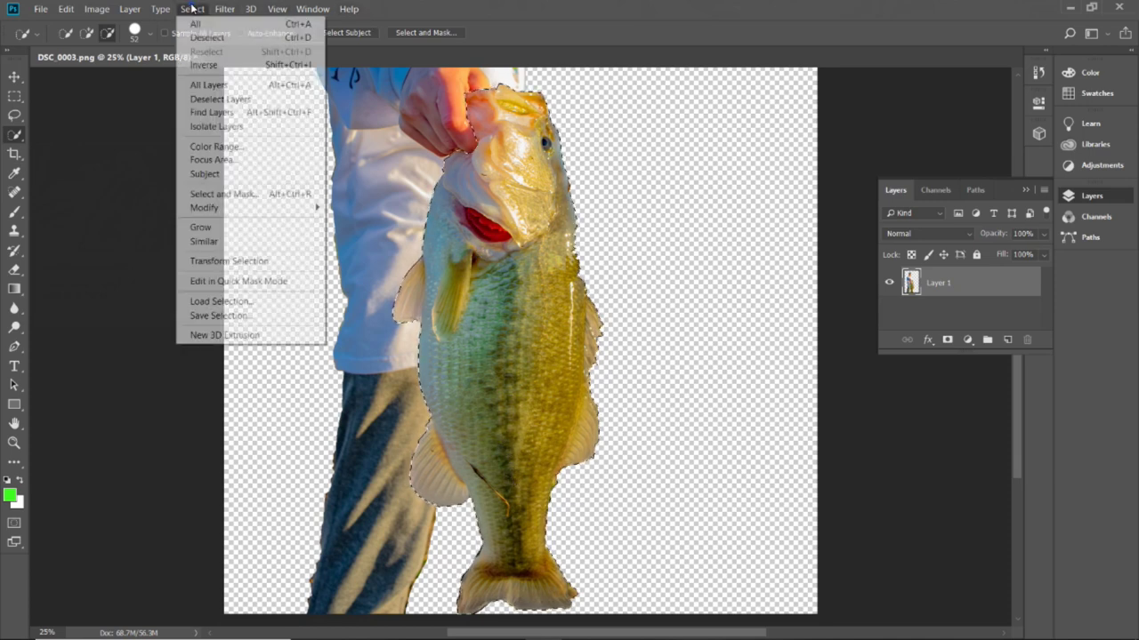
click(204, 65)
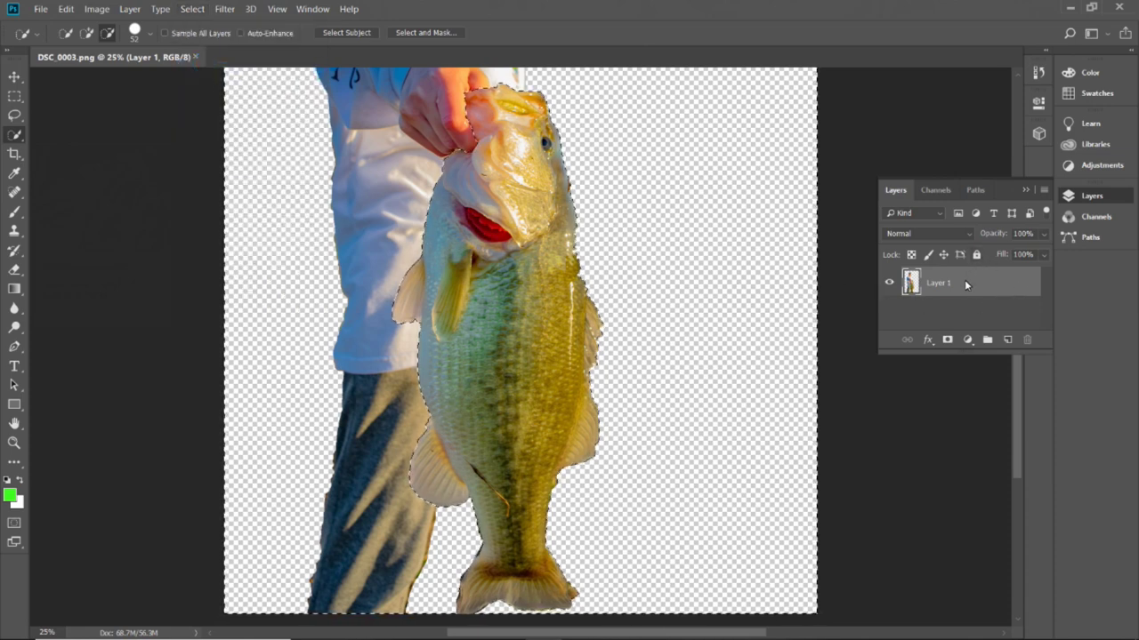
key(Delete)
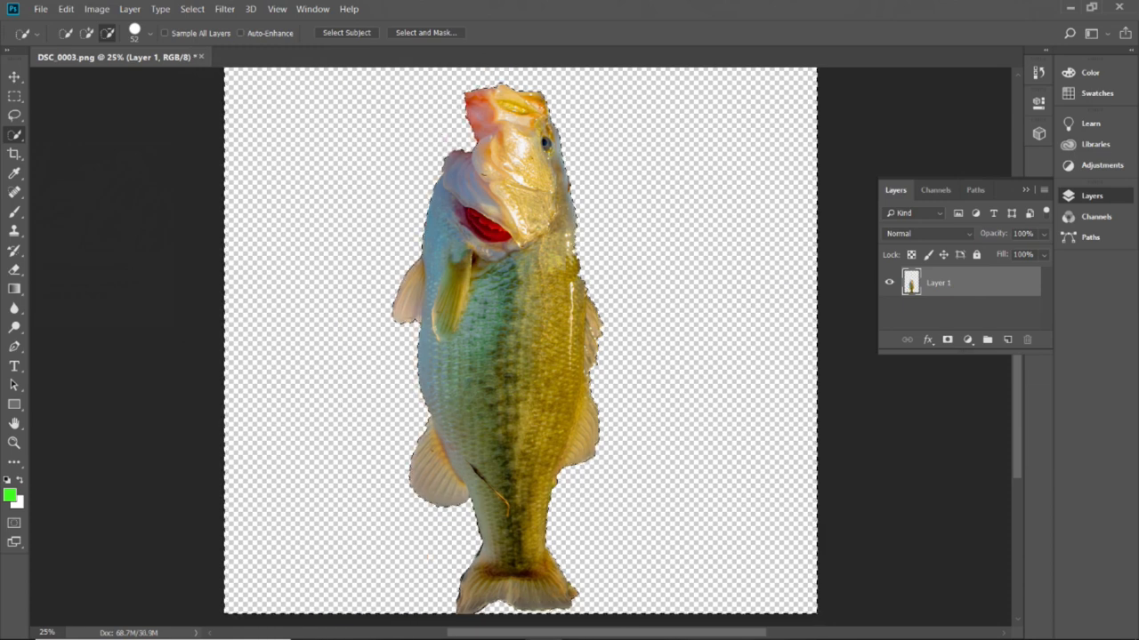
click(193, 9)
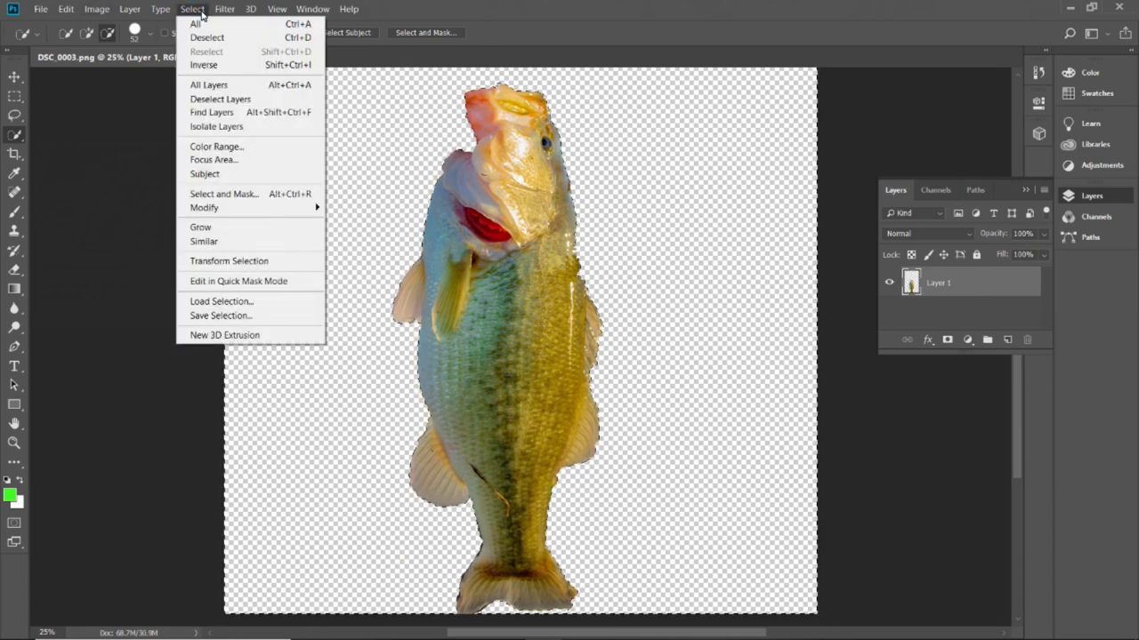
click(207, 37)
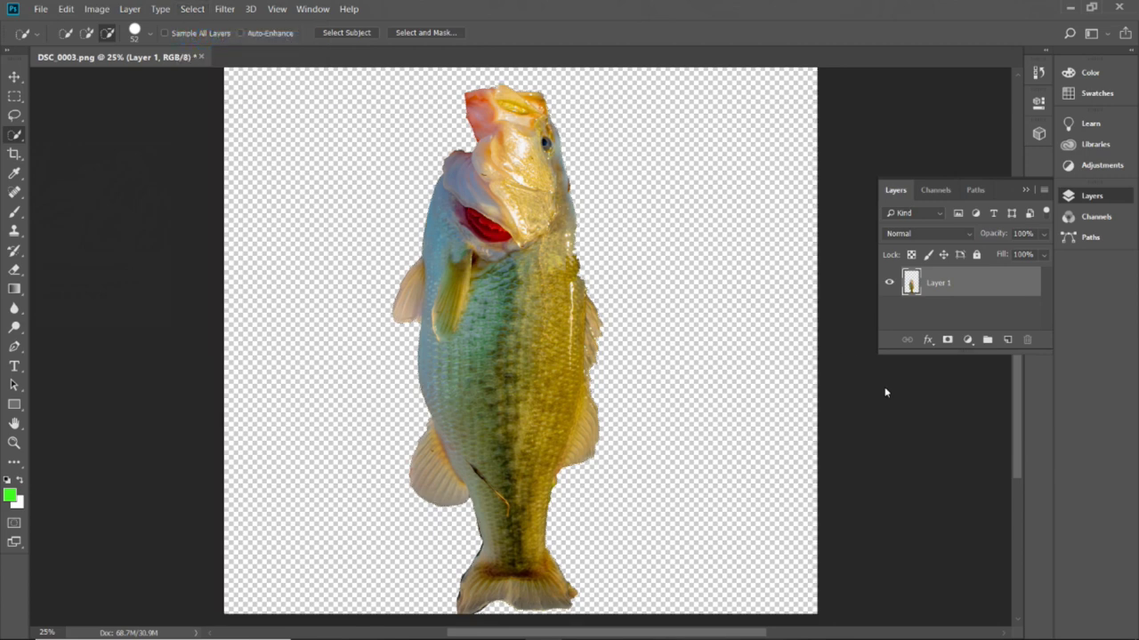
- Give the fish layer a green Outer Glow with Spread 26%, Range 72% and Size 147 px
key(ctrl+minus)
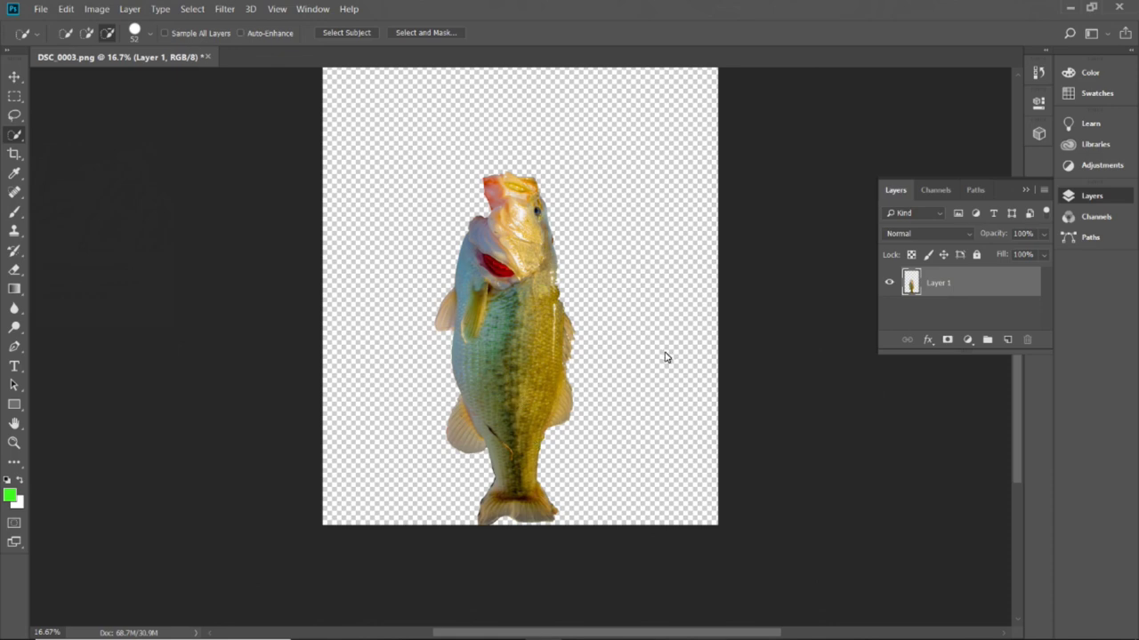
click(928, 340)
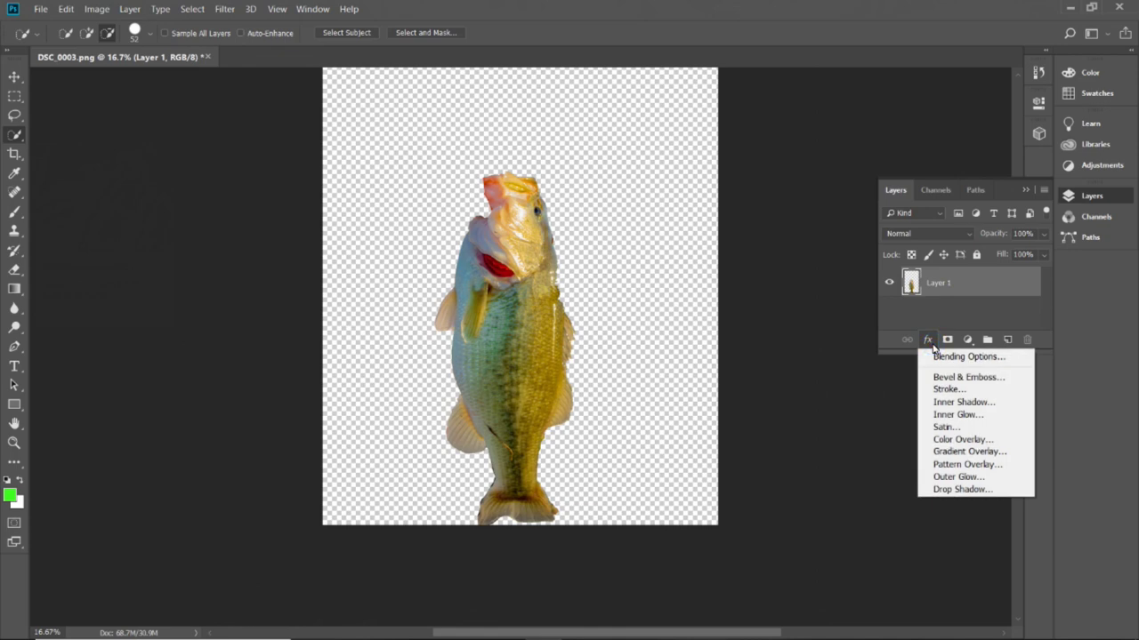
click(952, 478)
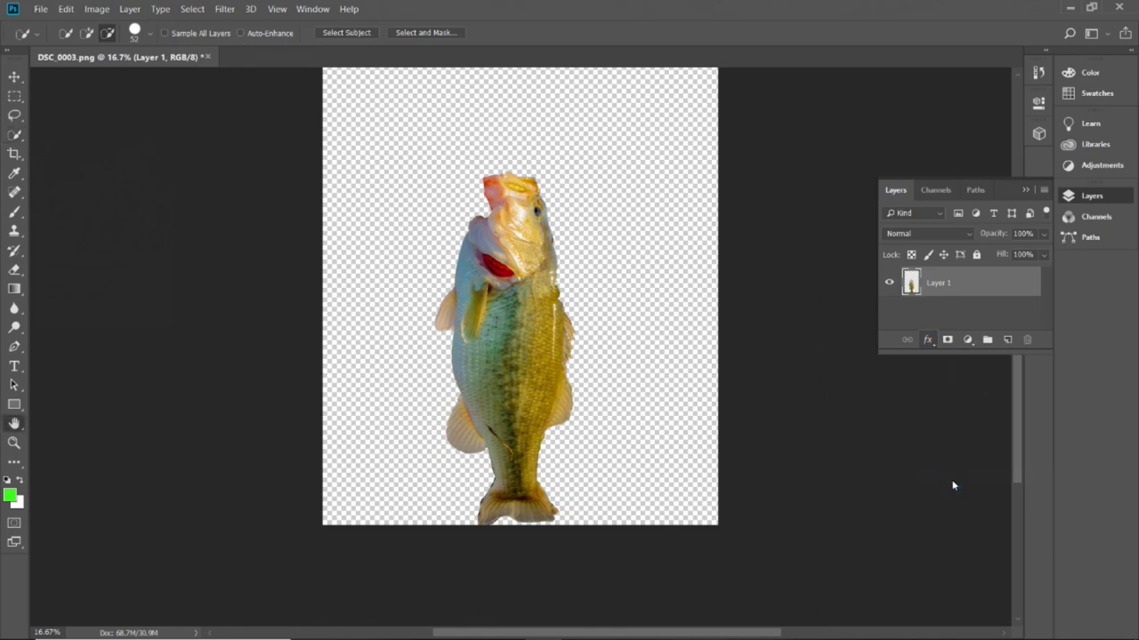
drag(771, 129, 964, 151)
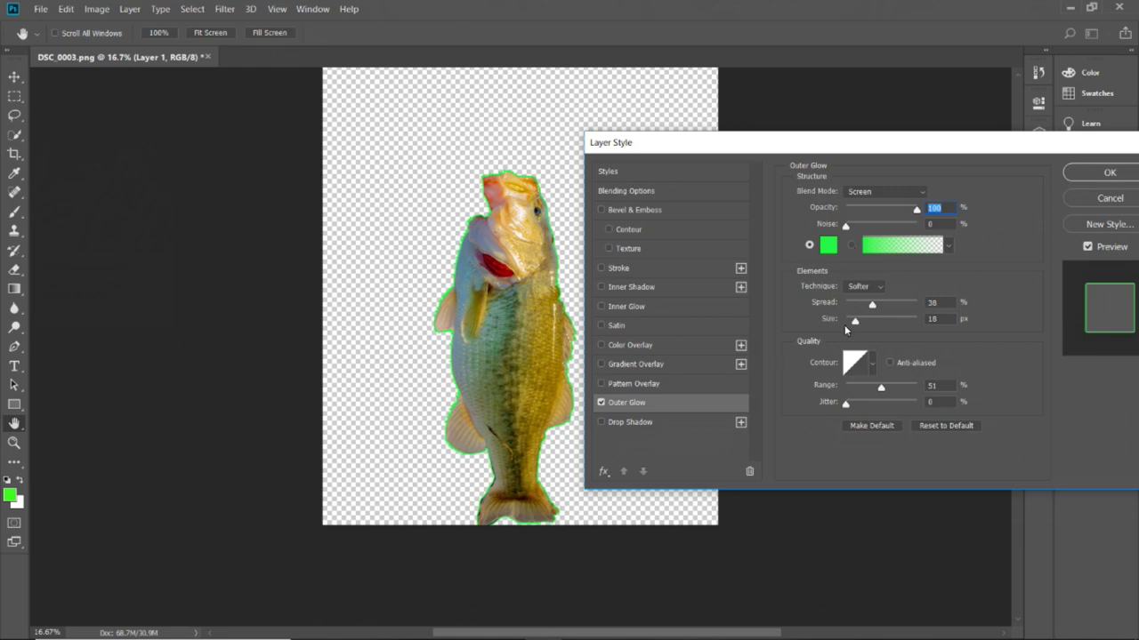
mouse_move(876, 308)
mouse_down()
mouse_move(903, 321)
mouse_move(855, 324)
mouse_move(887, 333)
mouse_move(889, 308)
mouse_move(856, 309)
mouse_move(865, 312)
mouse_up()
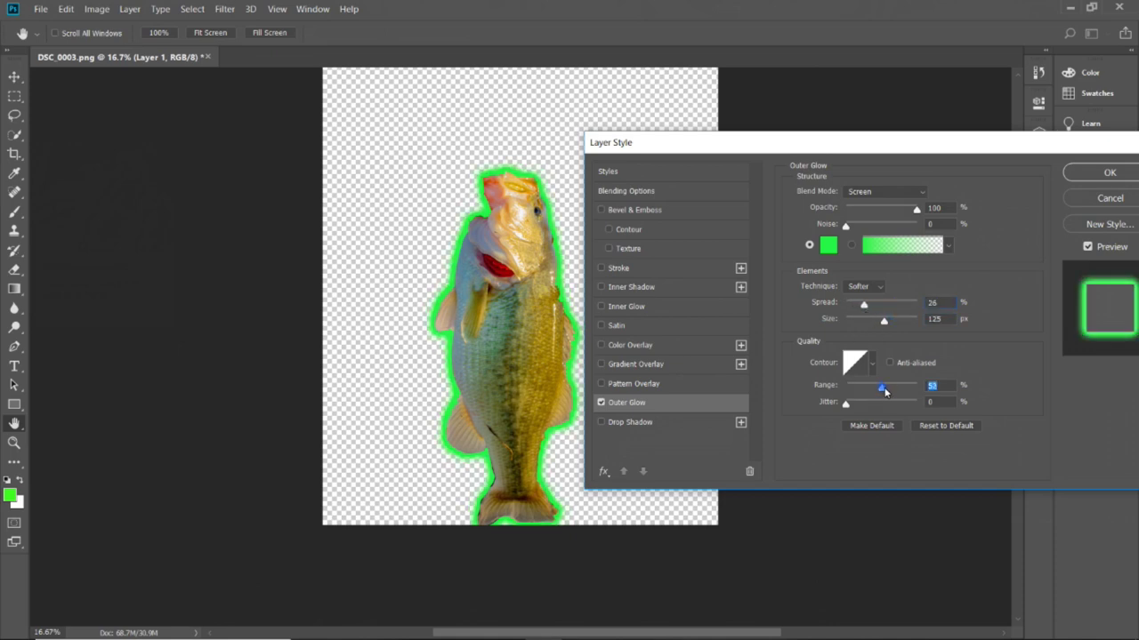
mouse_move(883, 392)
mouse_down()
mouse_move(909, 391)
mouse_move(874, 385)
mouse_move(900, 389)
mouse_up()
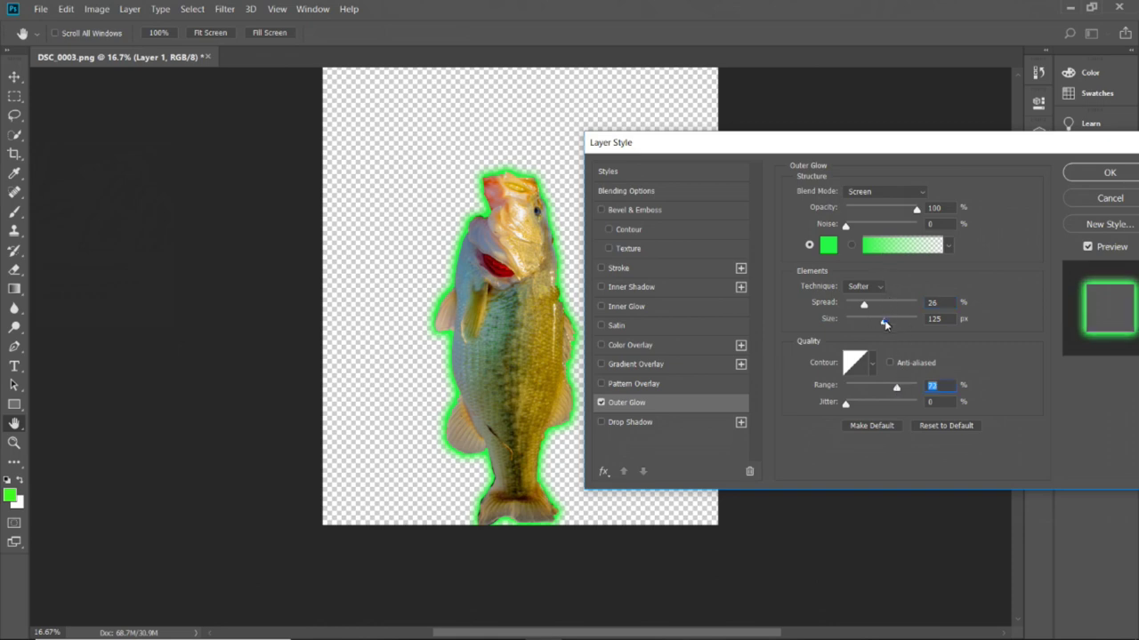
drag(885, 325, 891, 326)
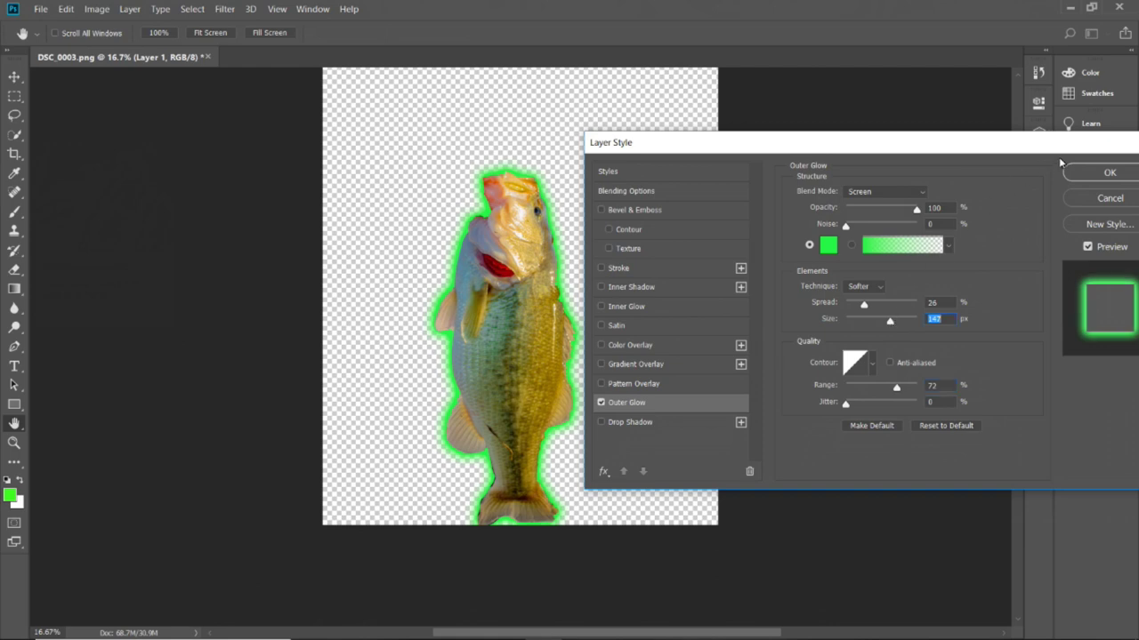
click(1103, 174)
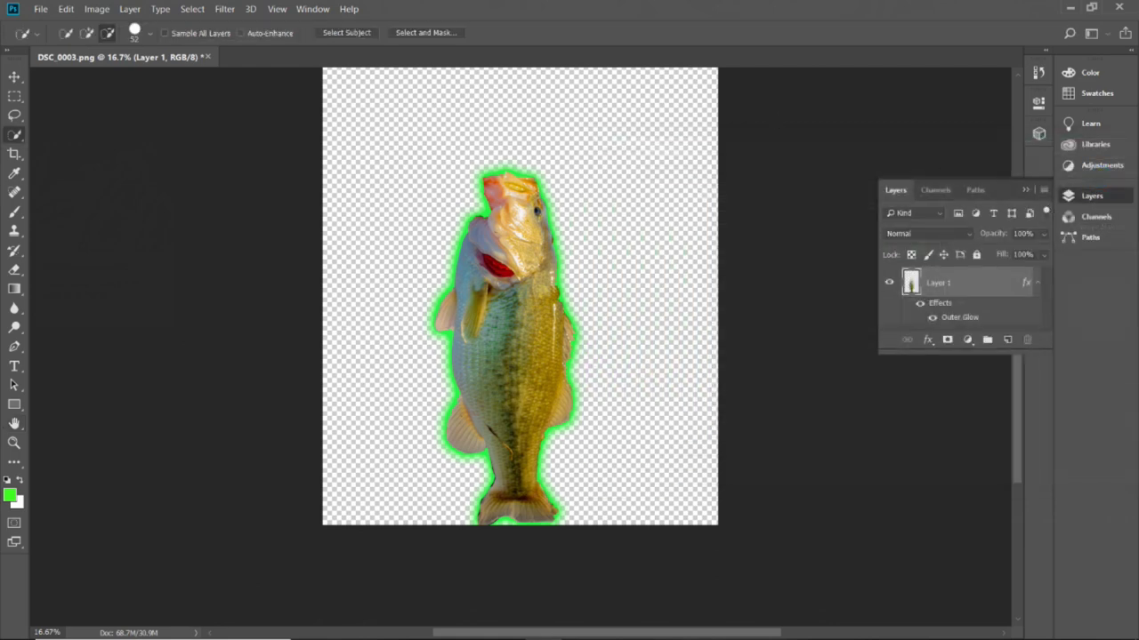
- In Photoshop, save the glowing fish as PNG copy DSC_0003-2 in the example folder
click(41, 10)
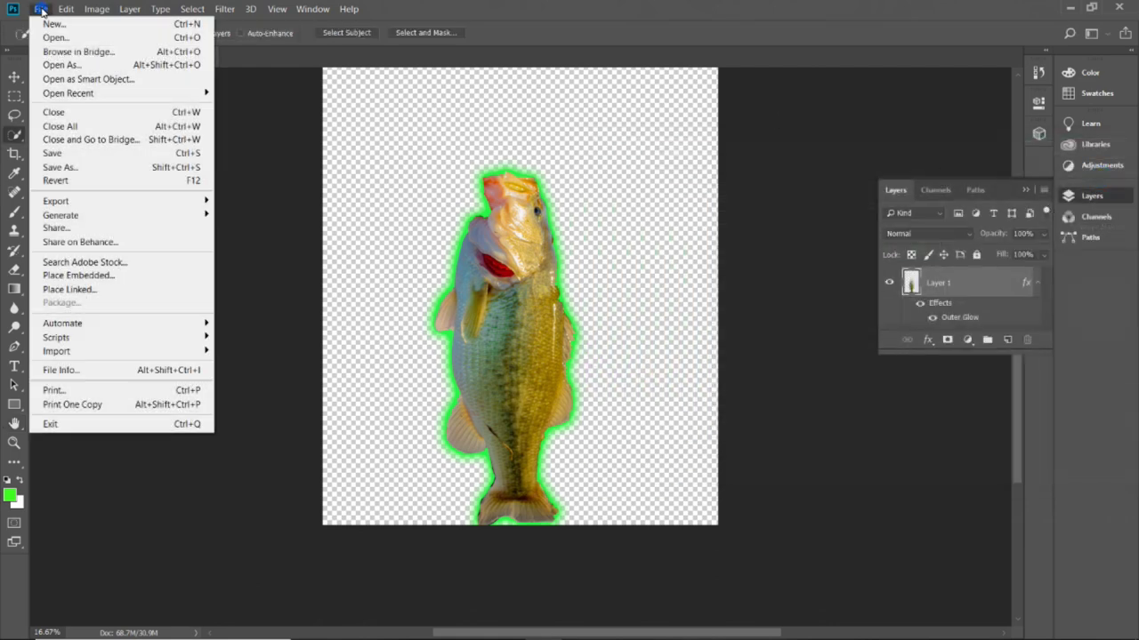
click(67, 169)
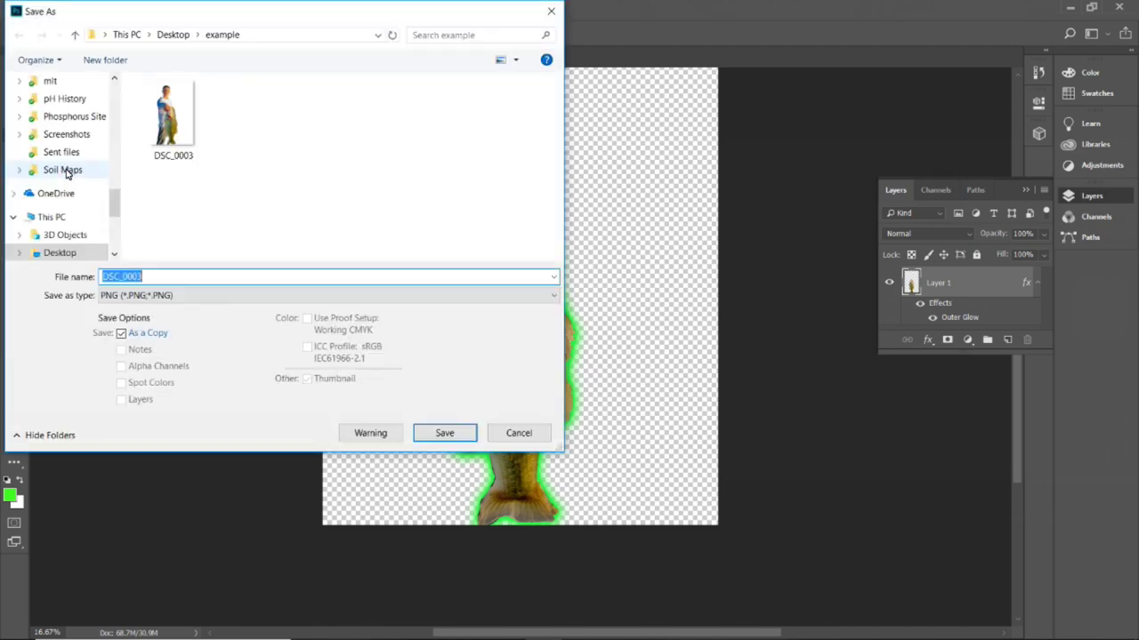
click(188, 277)
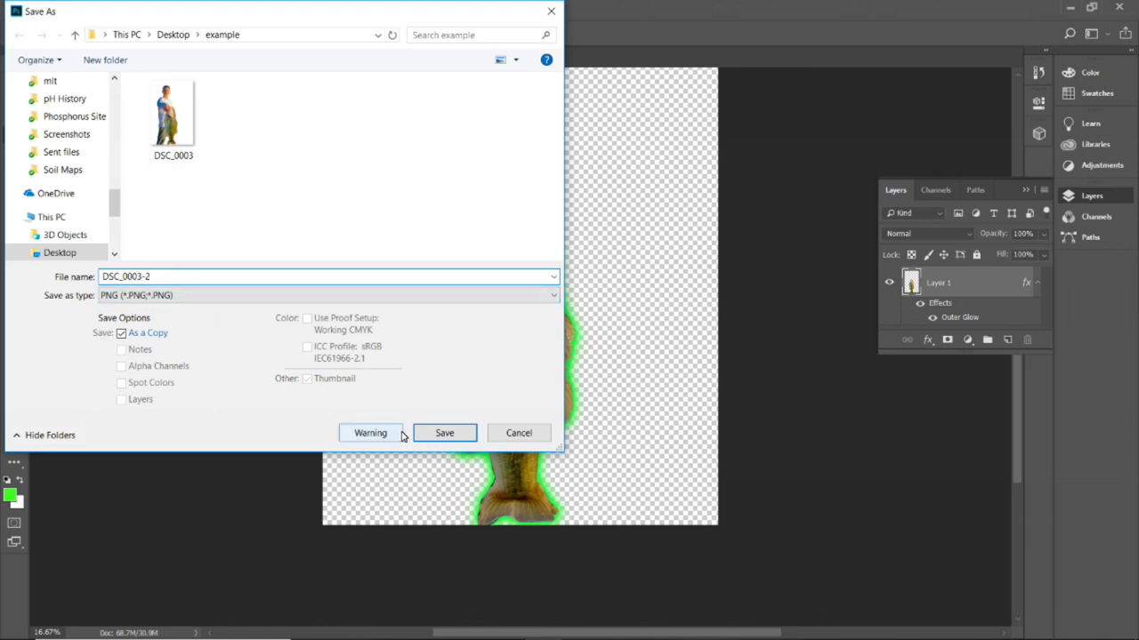
click(447, 433)
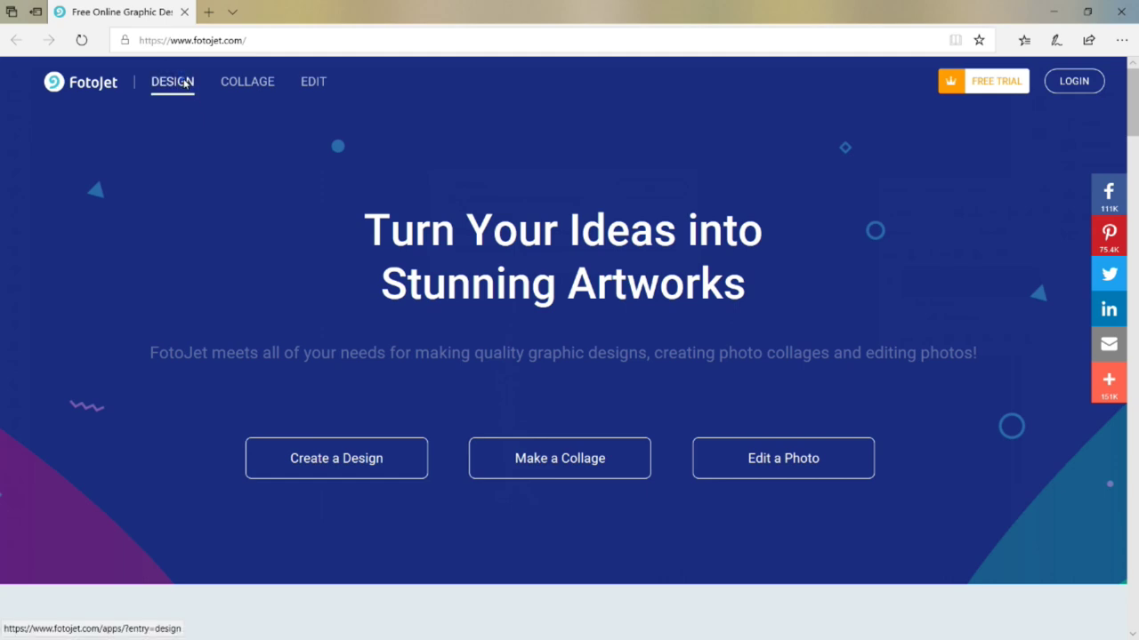
- Create a blank 1280×720 YouTube Thumbnail design and bring up the Add Photo file picker
click(187, 83)
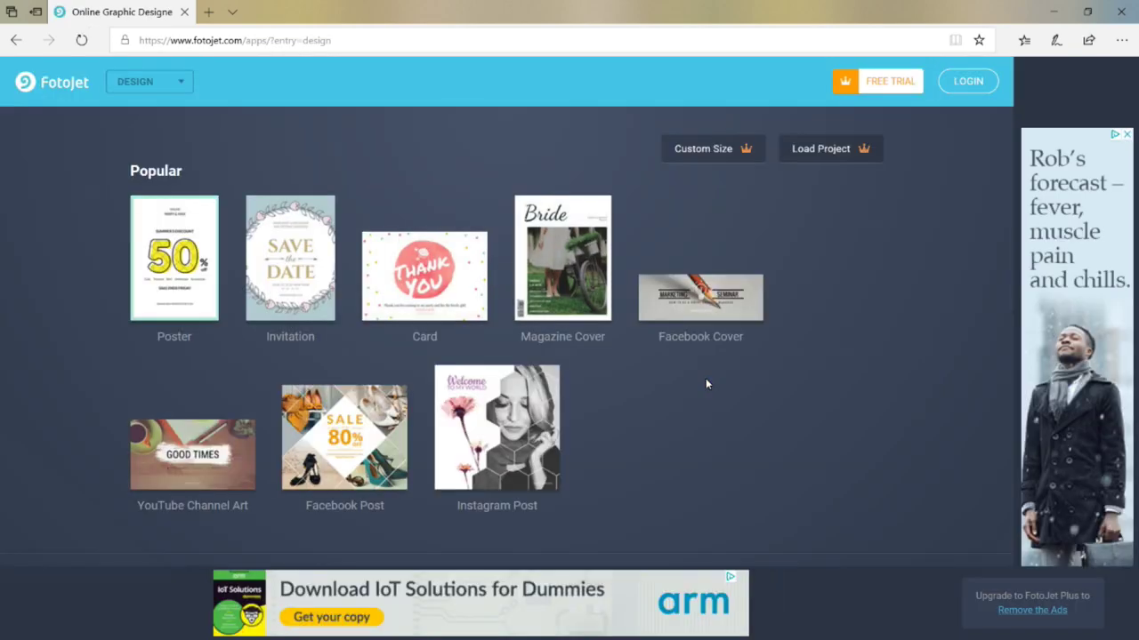
scroll(706, 384, down, 10)
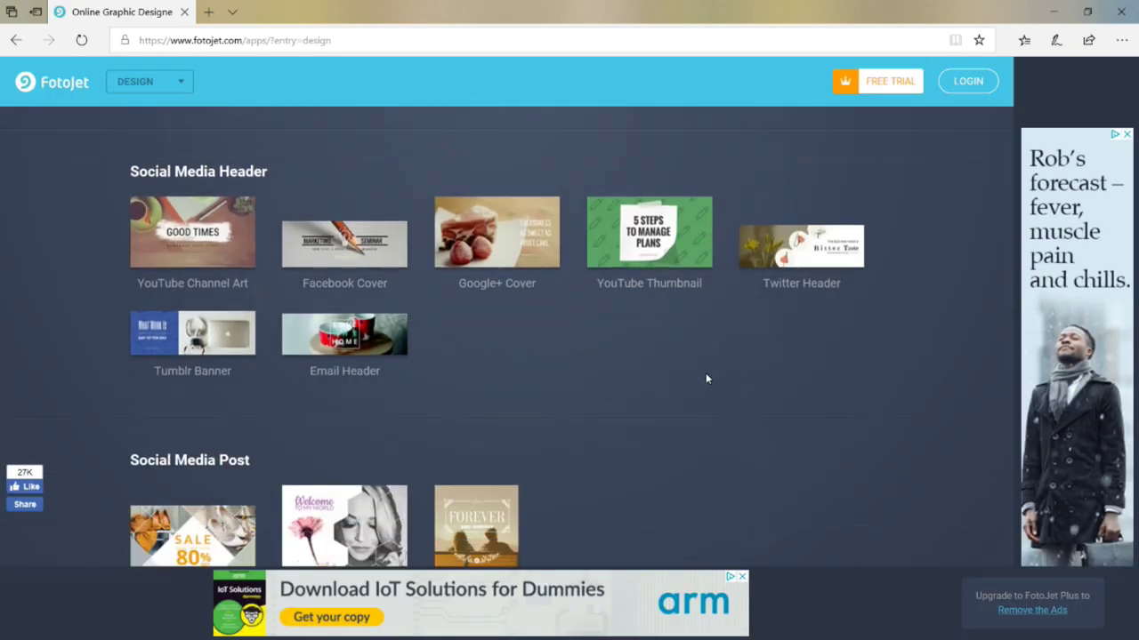
click(658, 255)
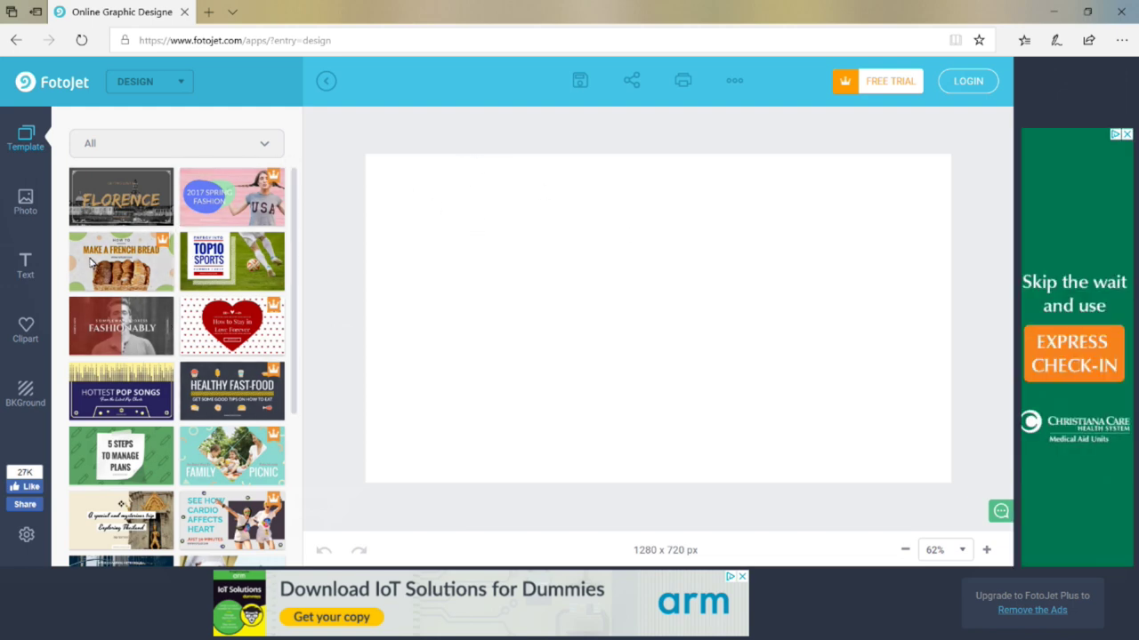
click(26, 202)
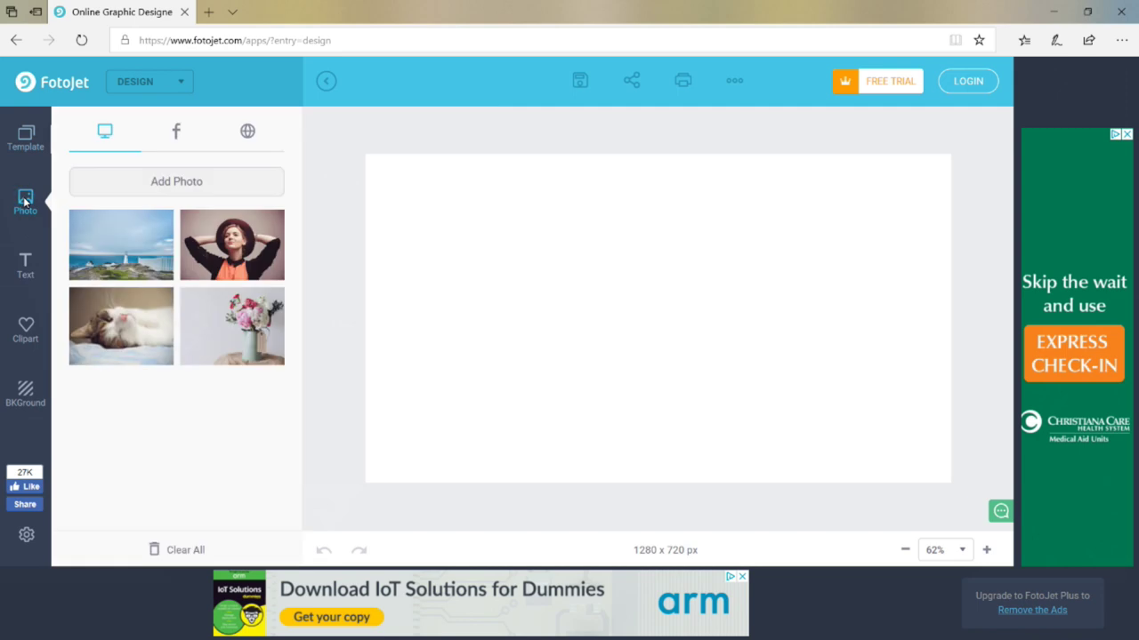
click(170, 183)
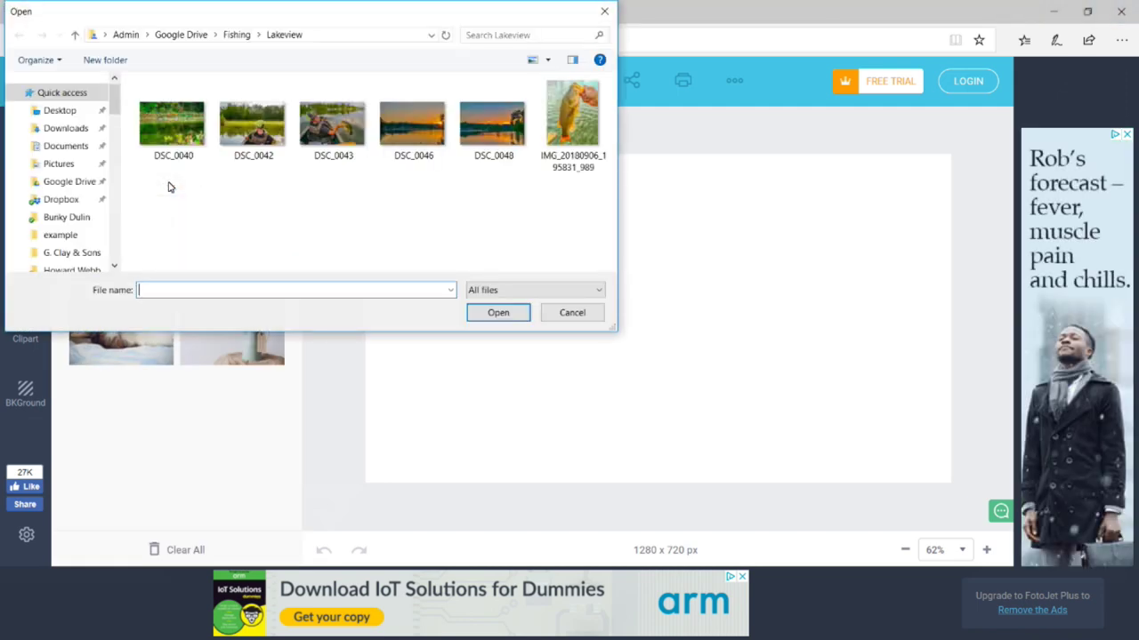
- Upload sunset photo DSC_0048, then DSC_0003 and DSC_0003-2 from Desktop > example
click(493, 126)
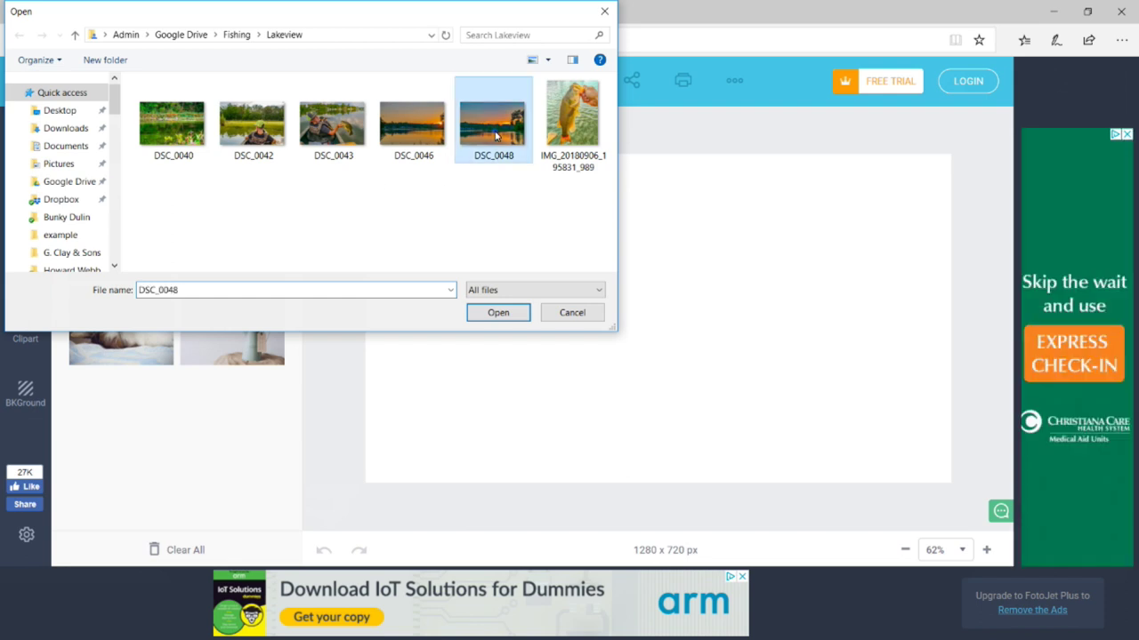
click(498, 313)
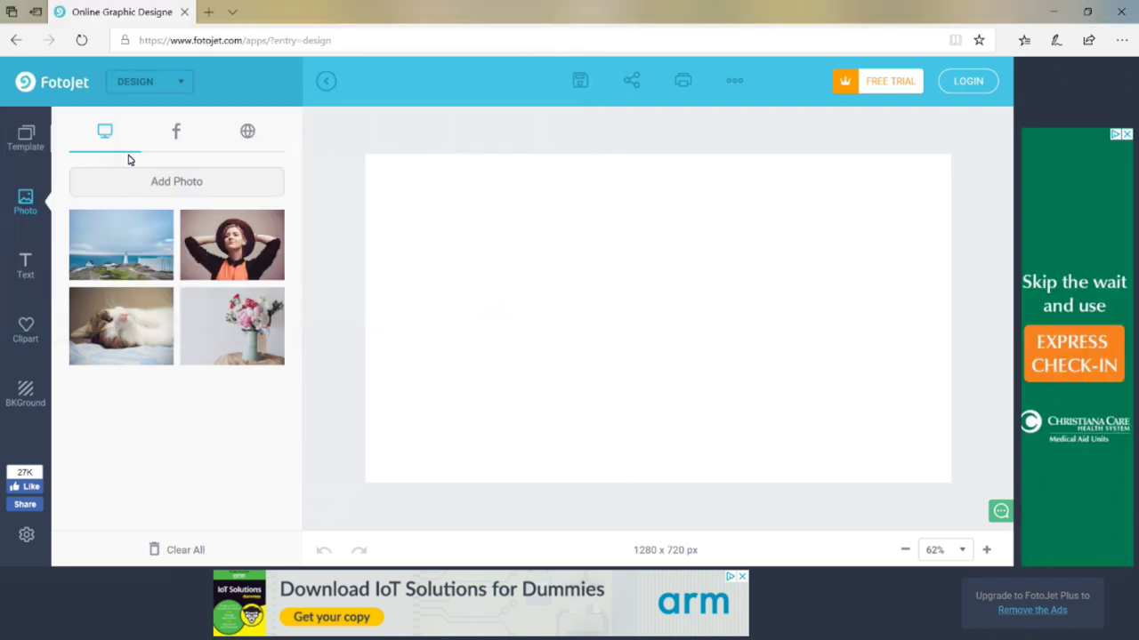
click(176, 188)
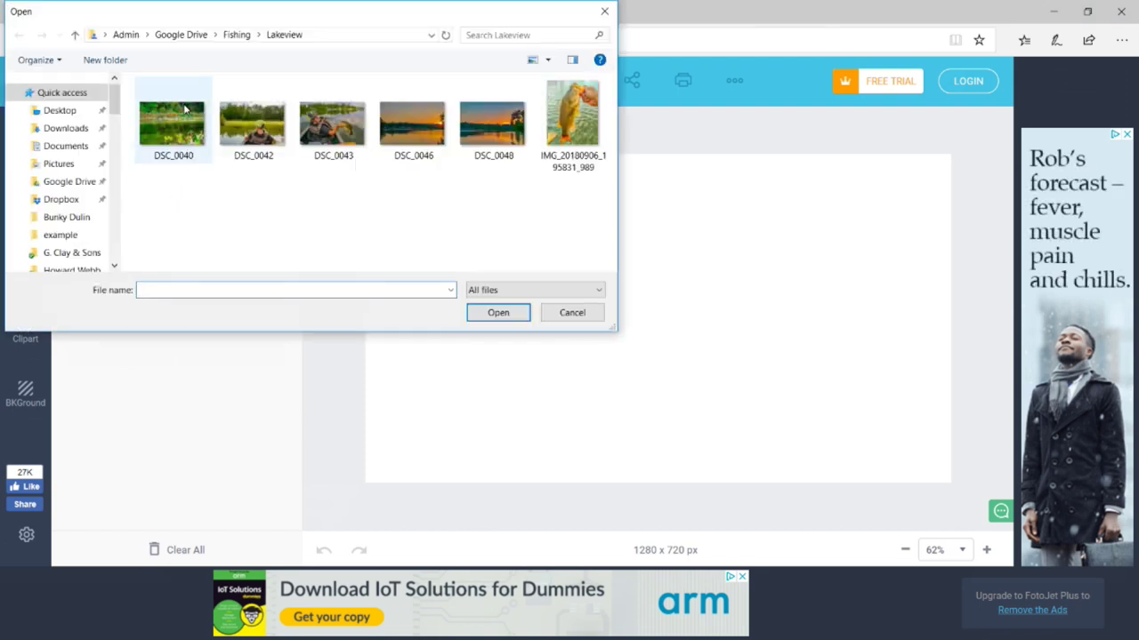
click(57, 114)
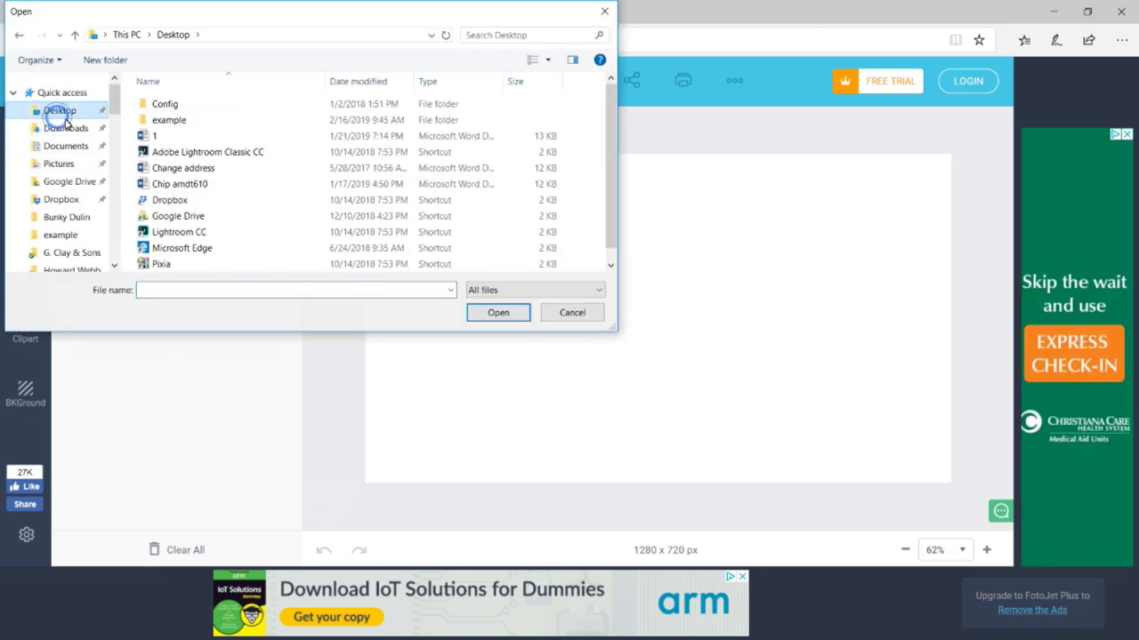
double_click(173, 121)
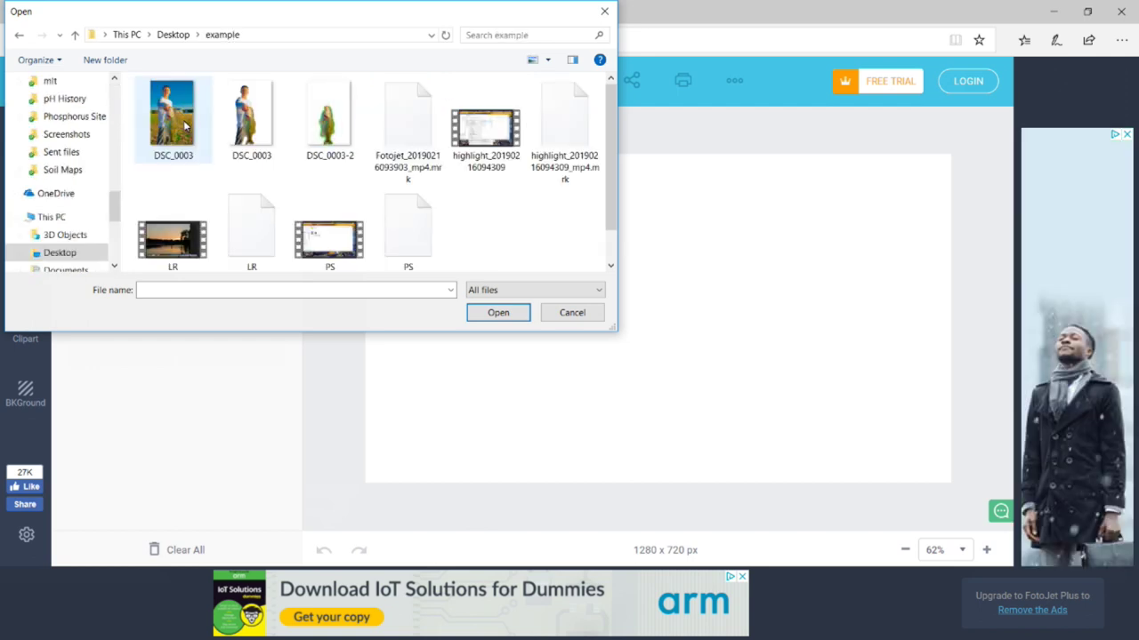
click(262, 127)
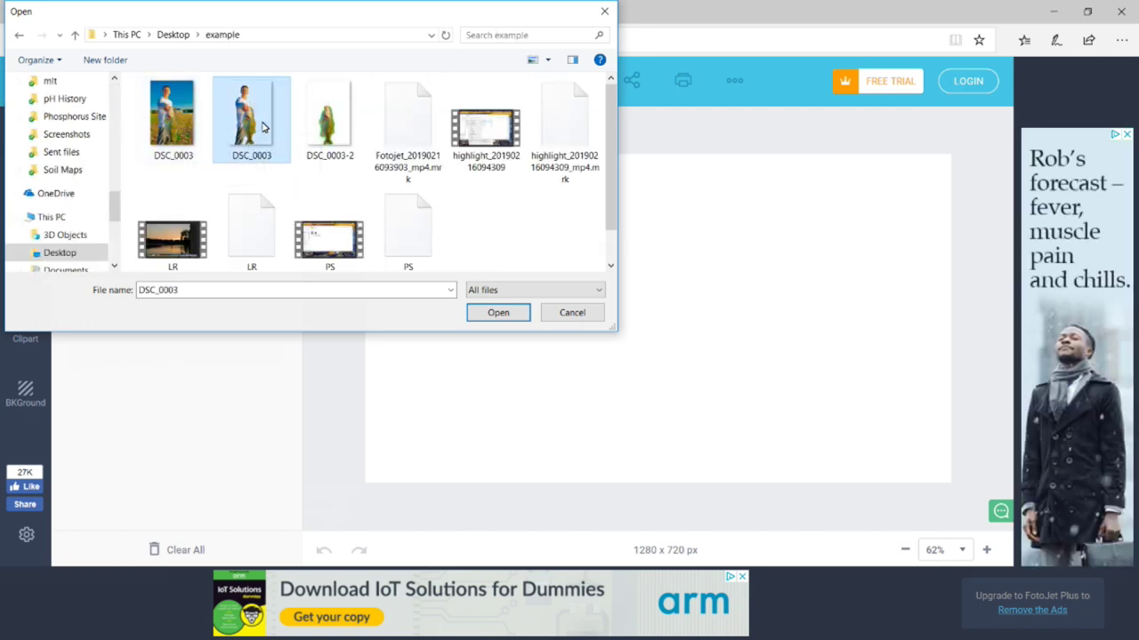
ctrl+click(316, 125)
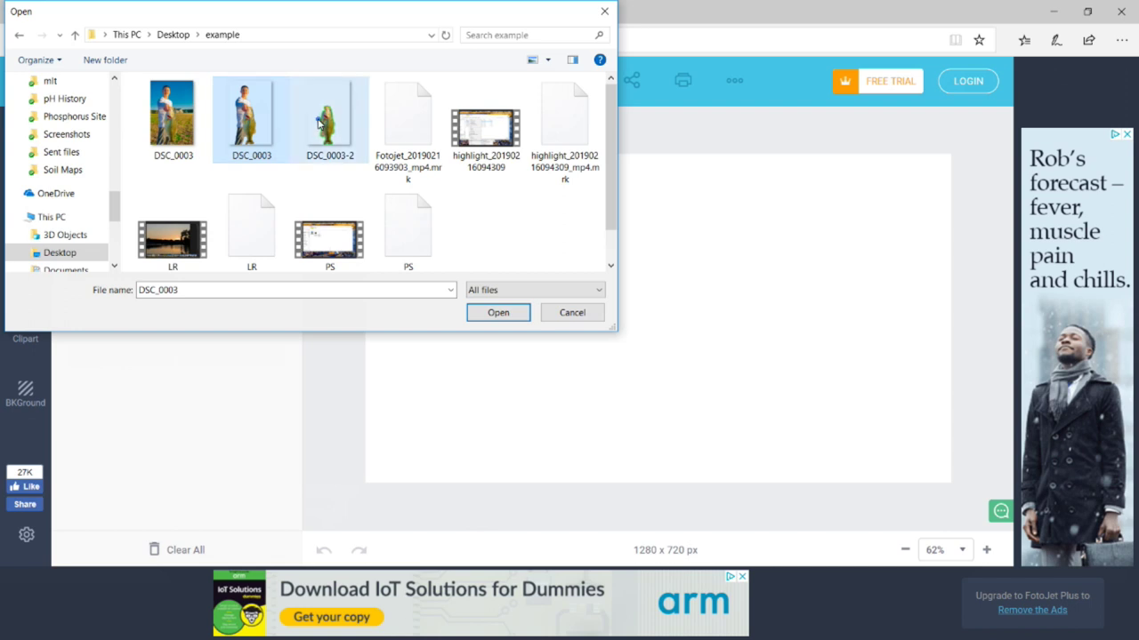
click(520, 318)
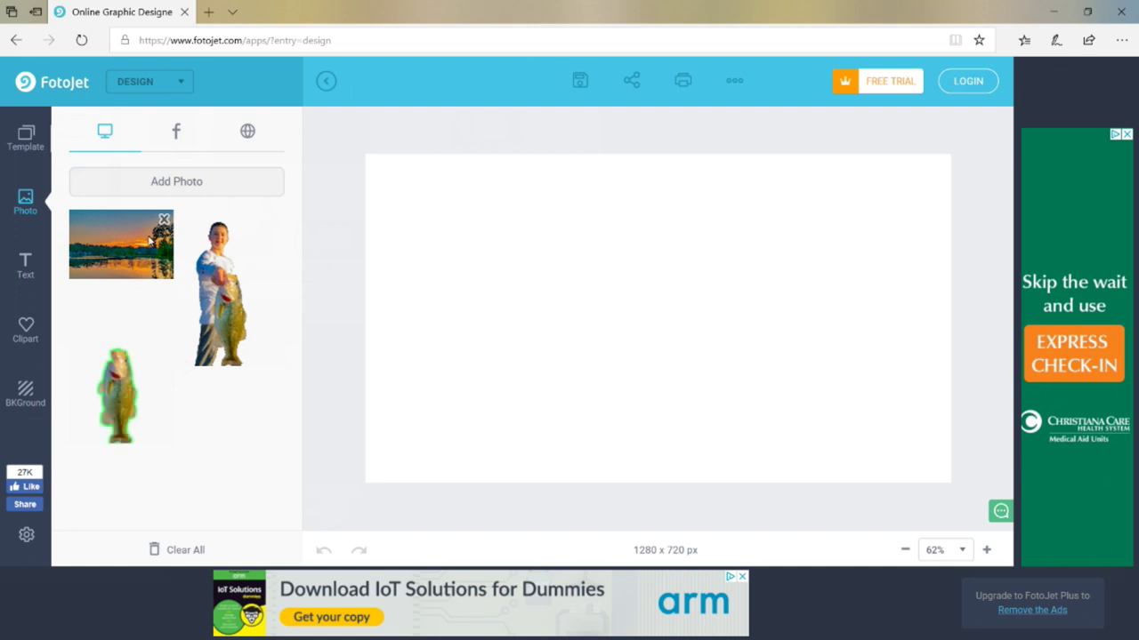
- Drag the sunset photo, boy cutout and glowing fish onto the canvas
drag(133, 241, 754, 291)
drag(222, 299, 524, 321)
drag(125, 396, 546, 406)
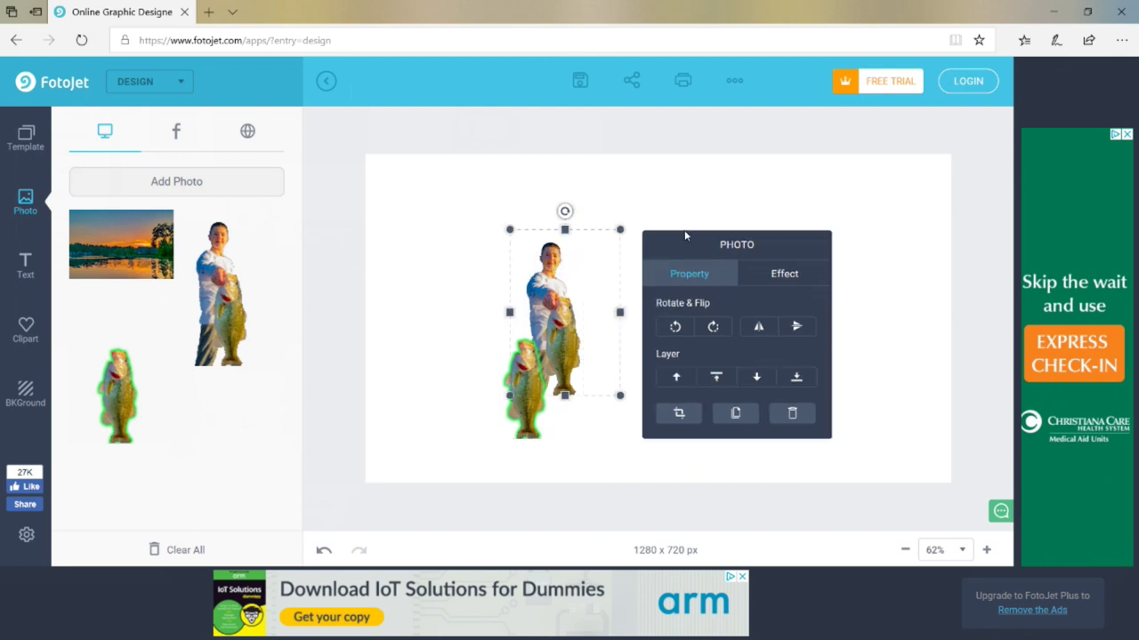
- Enlarge the sunset photo until it fills the whole canvas as the background
click(711, 199)
click(734, 266)
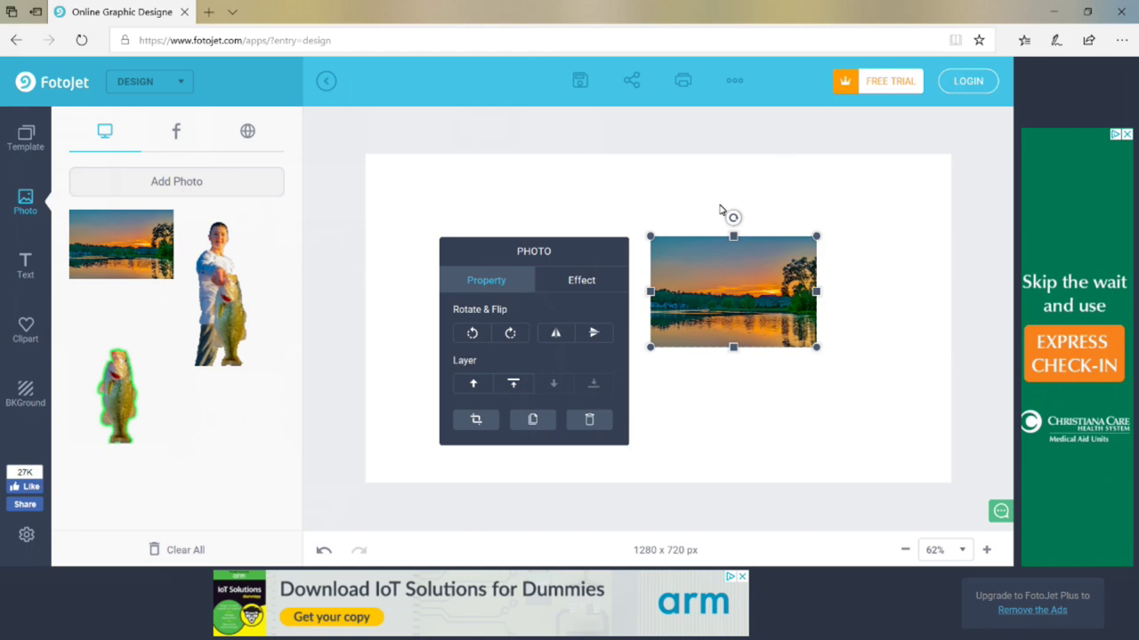
drag(650, 348, 391, 433)
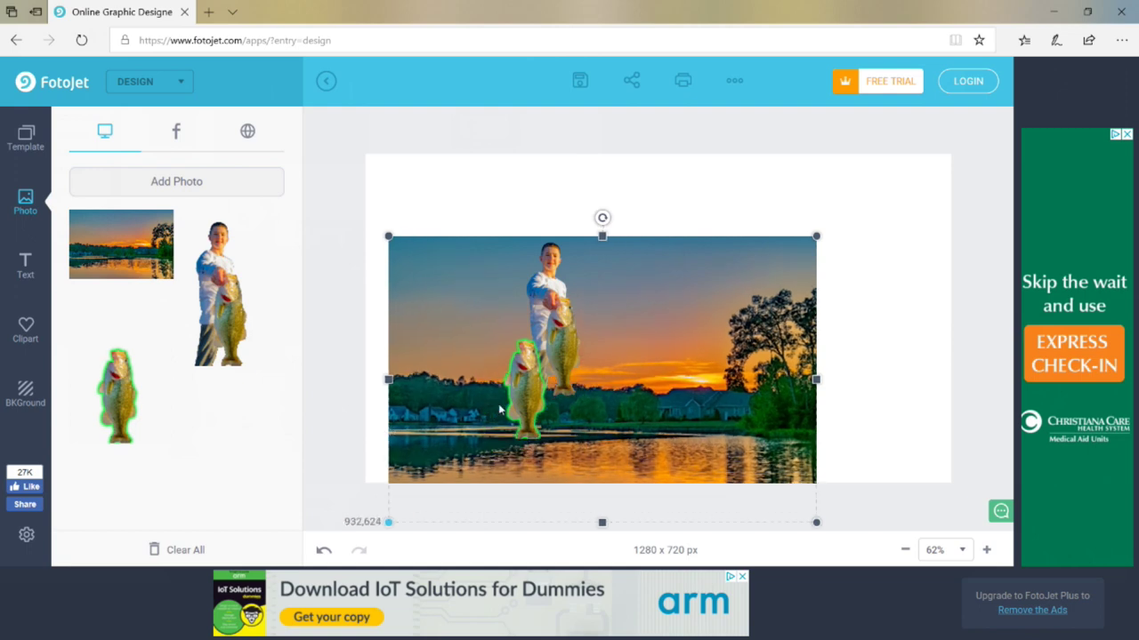
drag(817, 238, 988, 138)
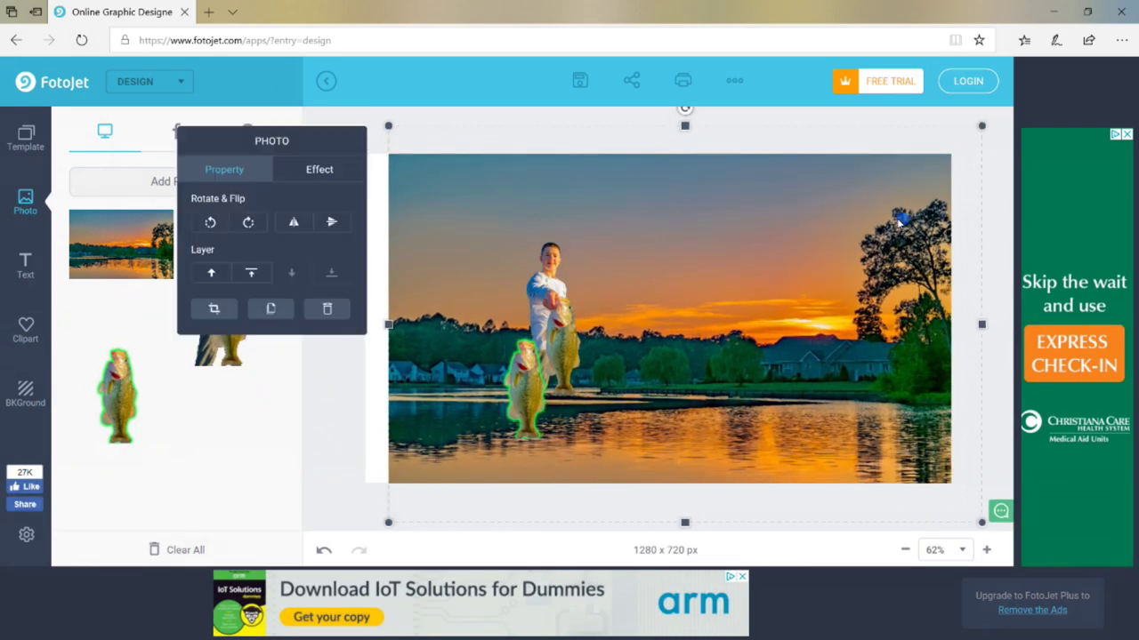
drag(904, 224, 876, 233)
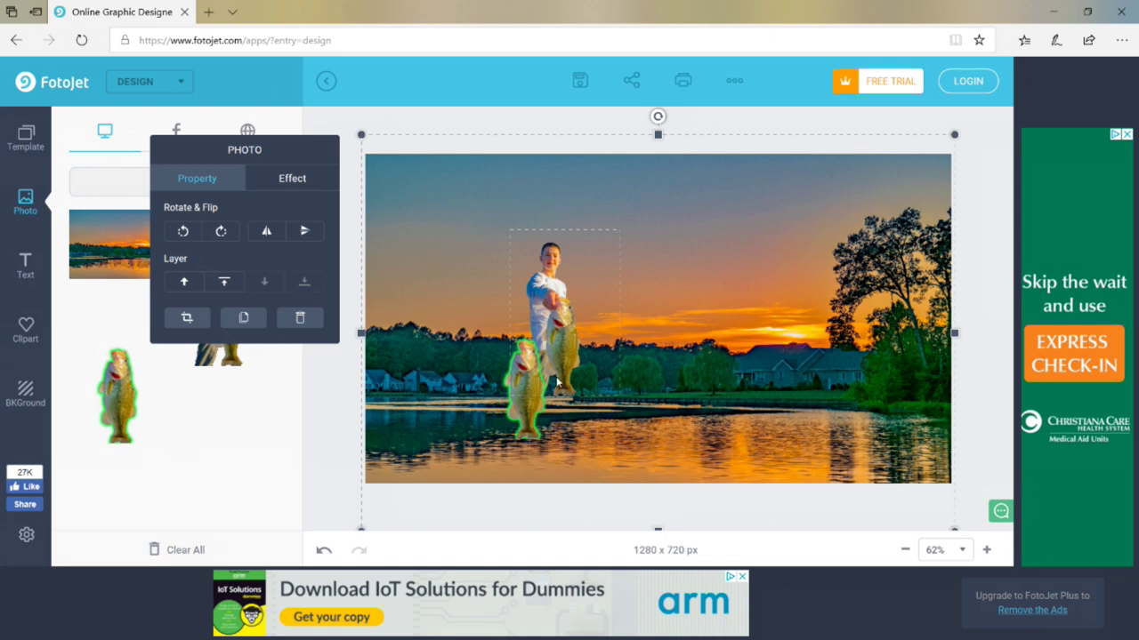
- Shift the fish aside, then enlarge the boy cutout and set it lower on the left
drag(523, 414, 695, 405)
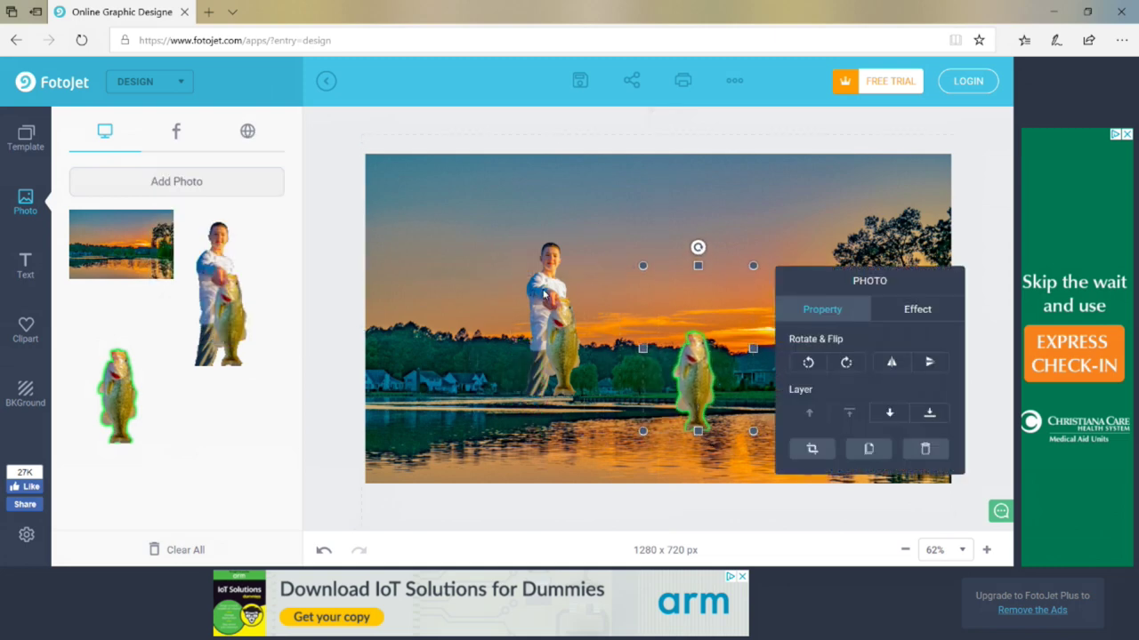
drag(542, 318, 554, 401)
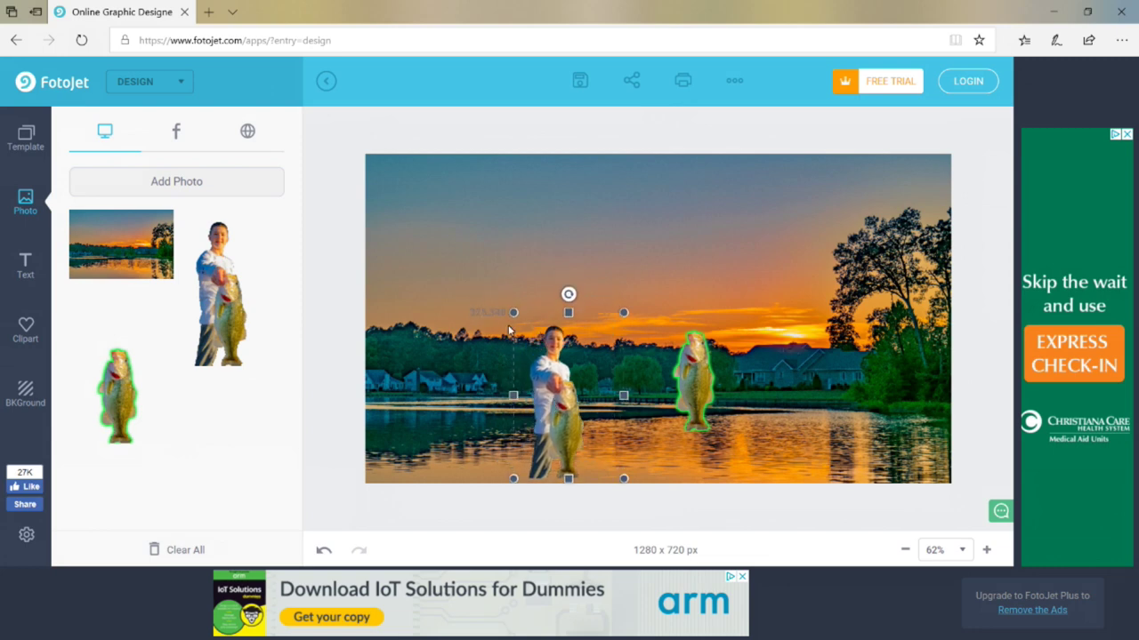
drag(514, 318, 347, 147)
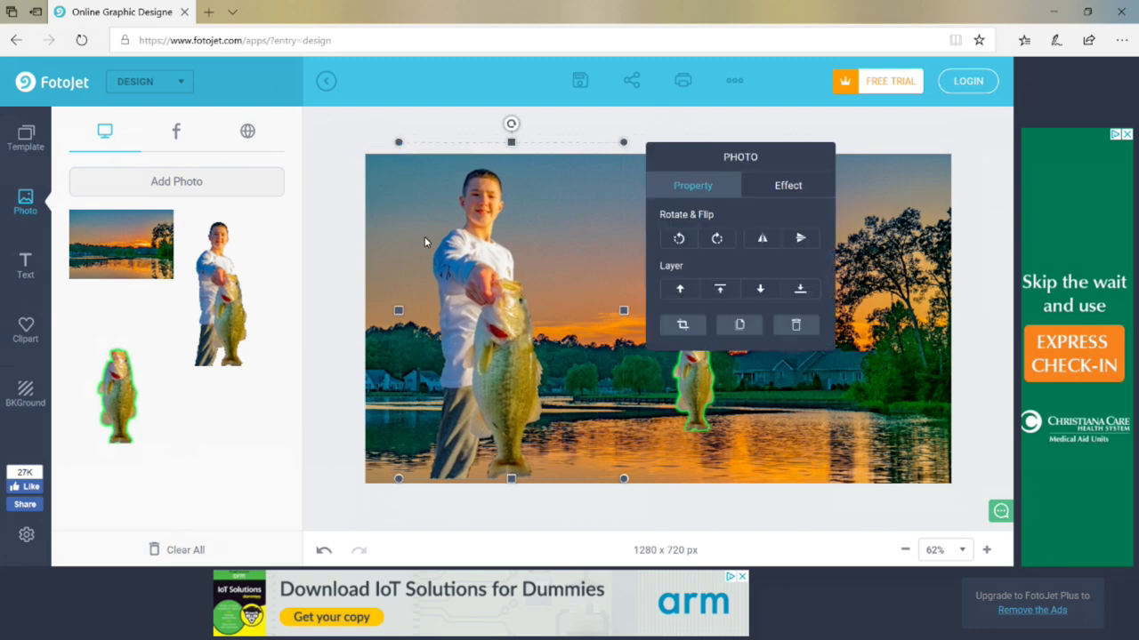
drag(462, 269, 460, 266)
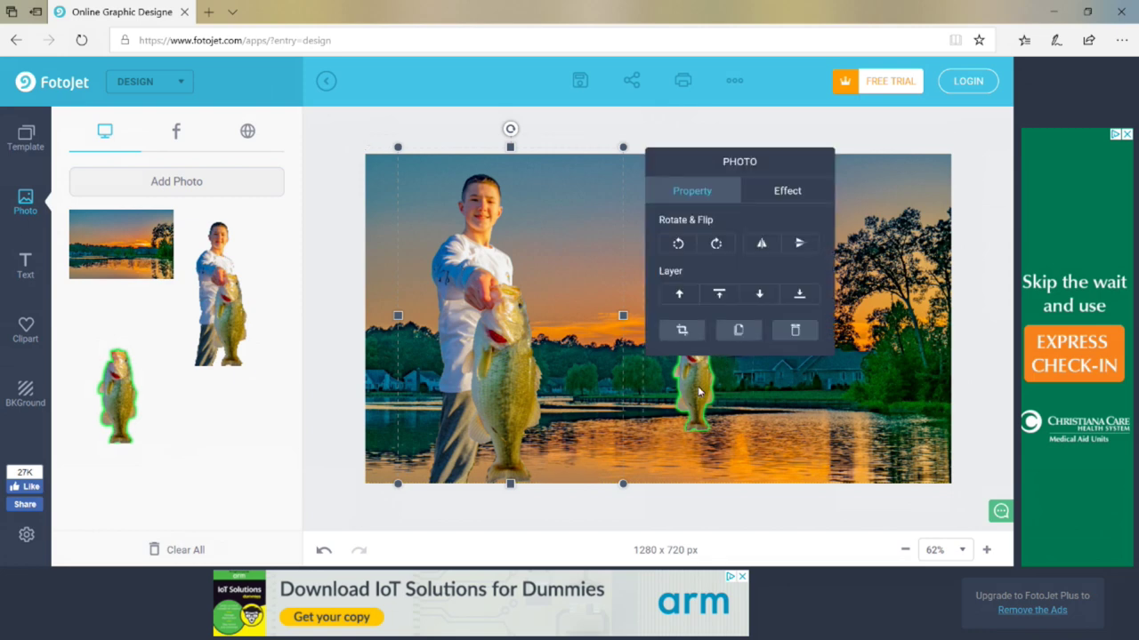
- Enlarge the glowing fish and lay it over the fish the boy holds
click(699, 391)
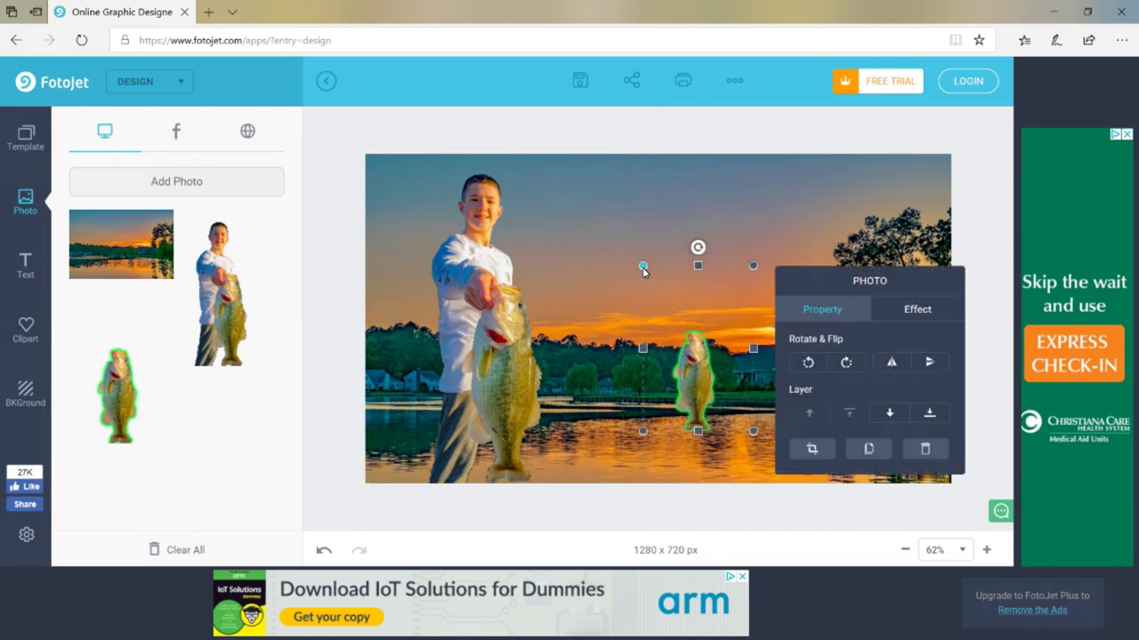
drag(698, 266, 485, 157)
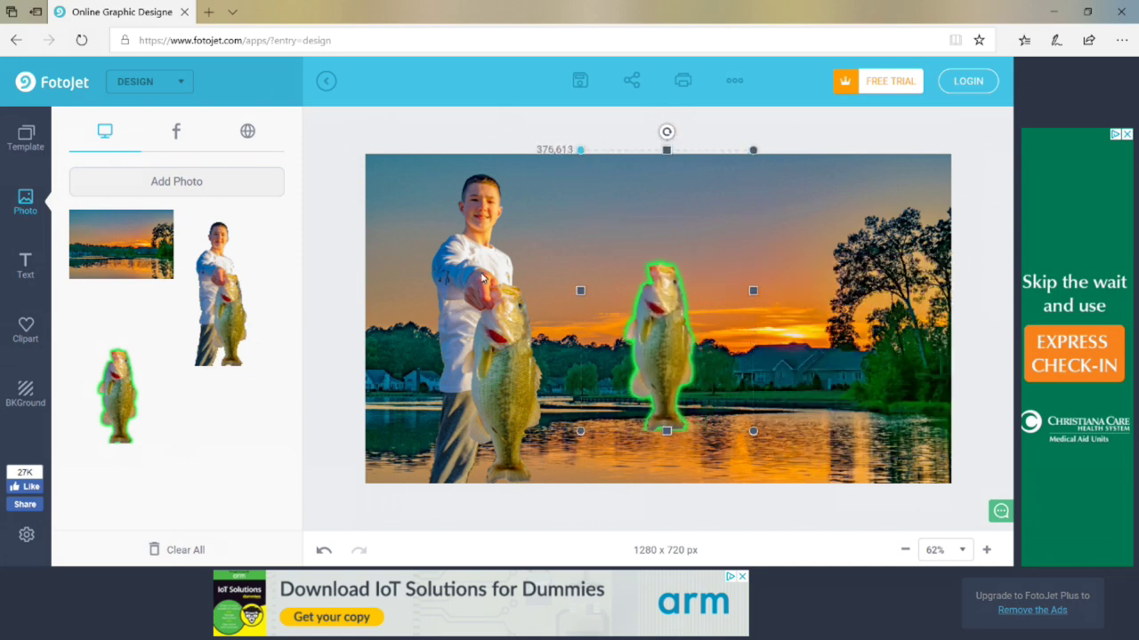
drag(578, 436, 524, 495)
drag(637, 396, 503, 391)
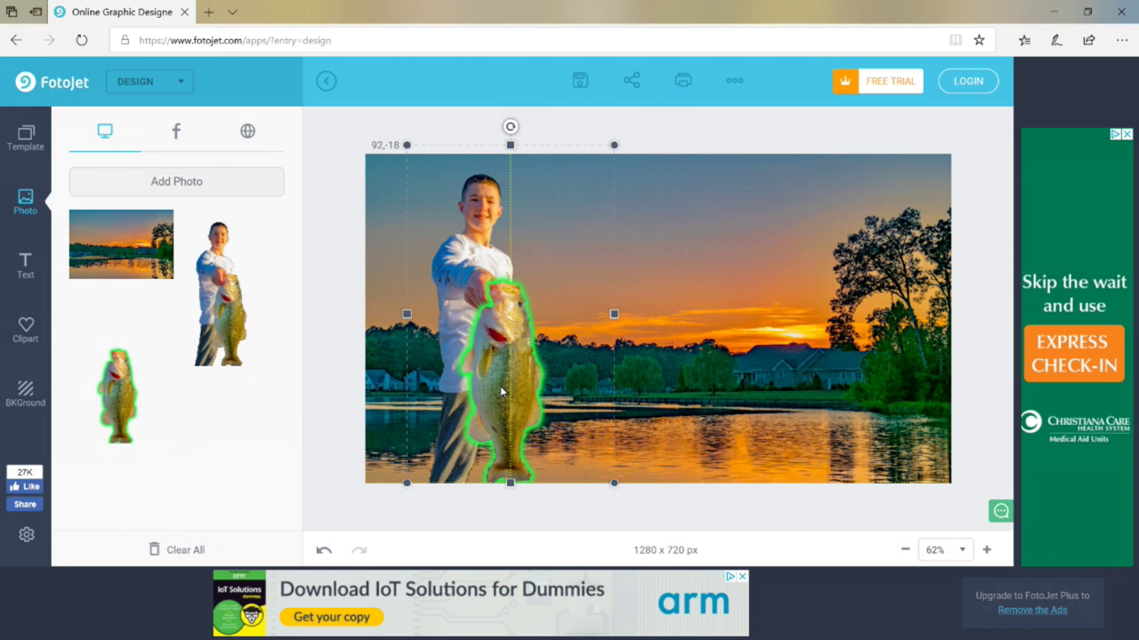
drag(503, 391, 502, 392)
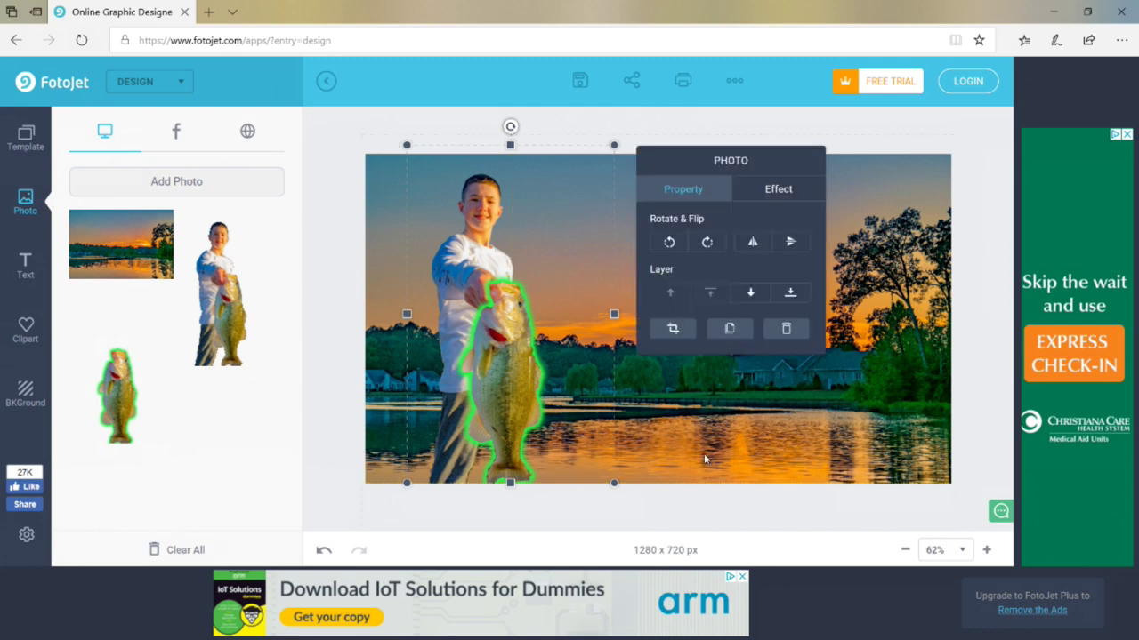
click(754, 448)
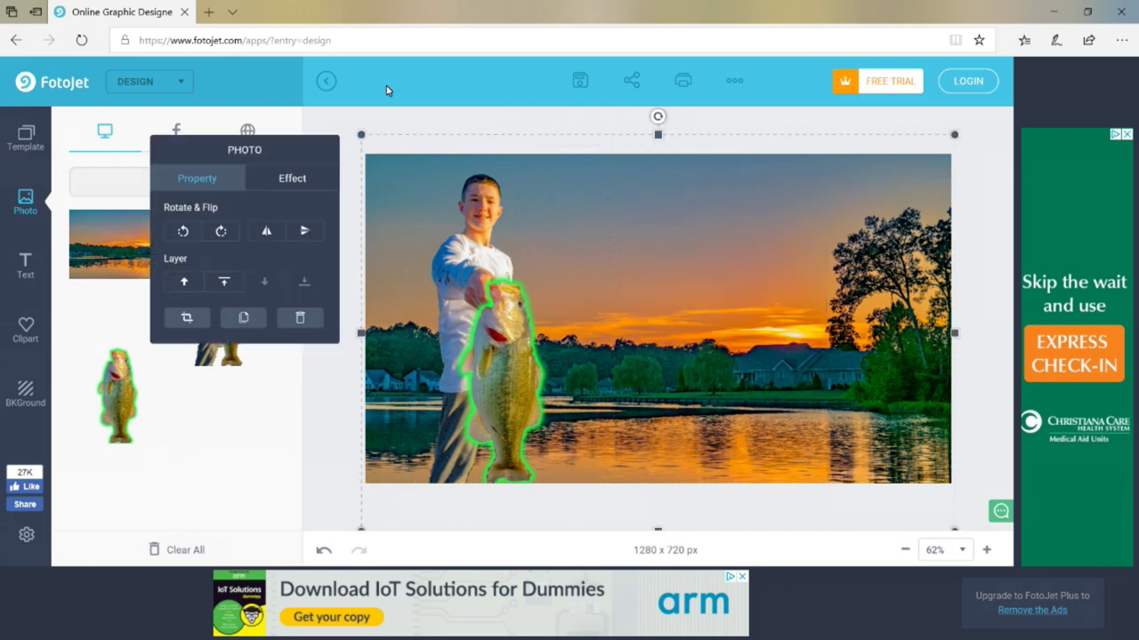
- Add a heading text box reading 'MAKE EYE POPPING'
click(340, 127)
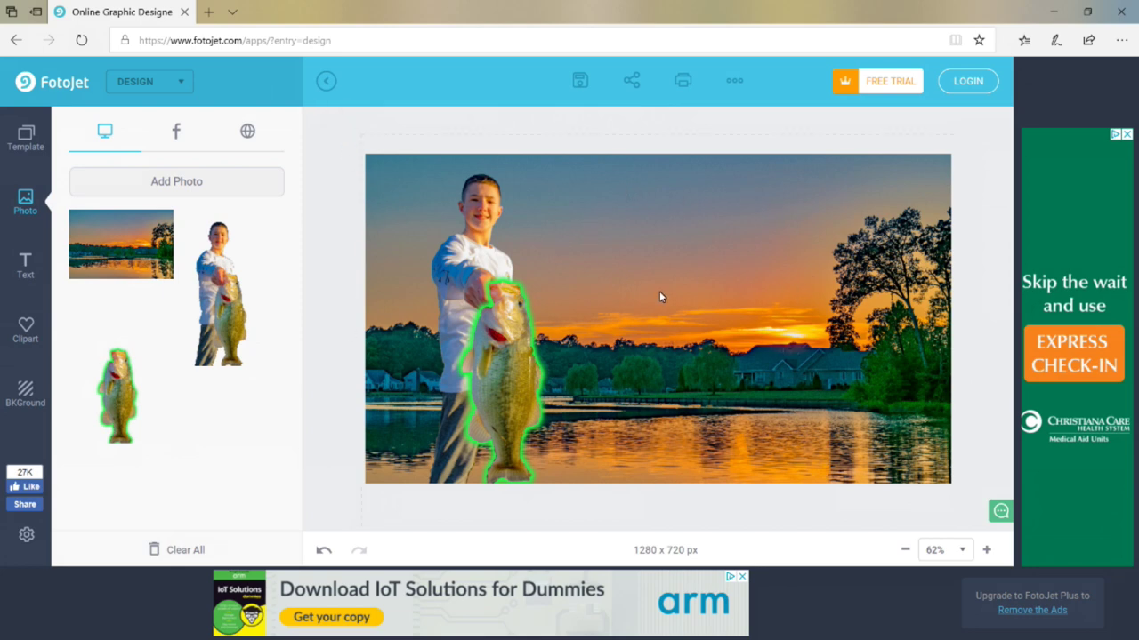
click(24, 265)
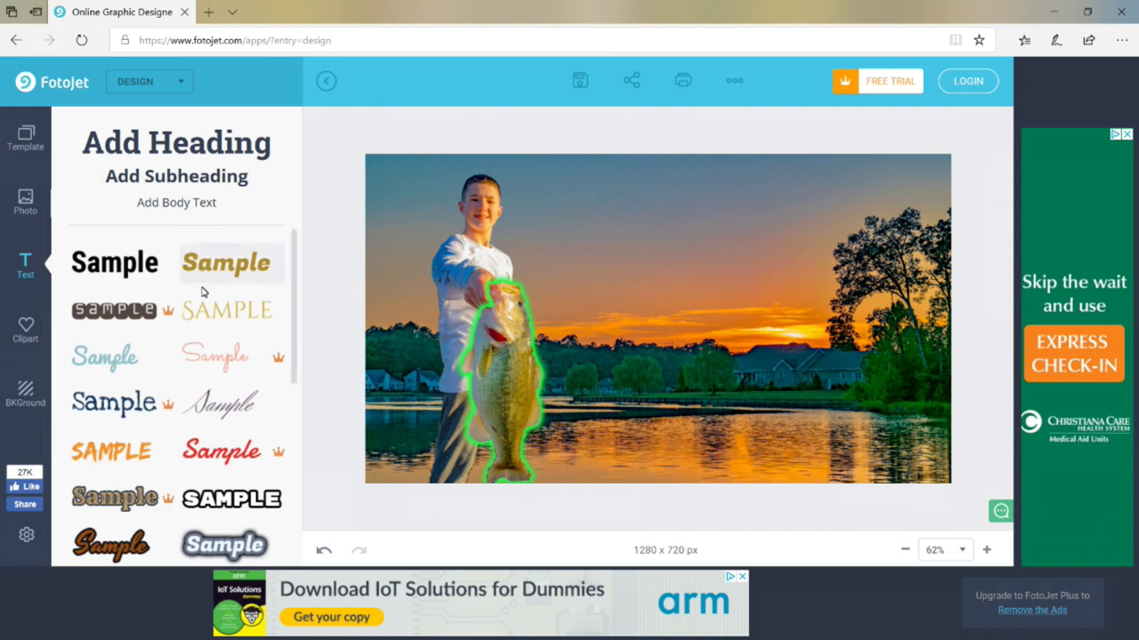
click(244, 508)
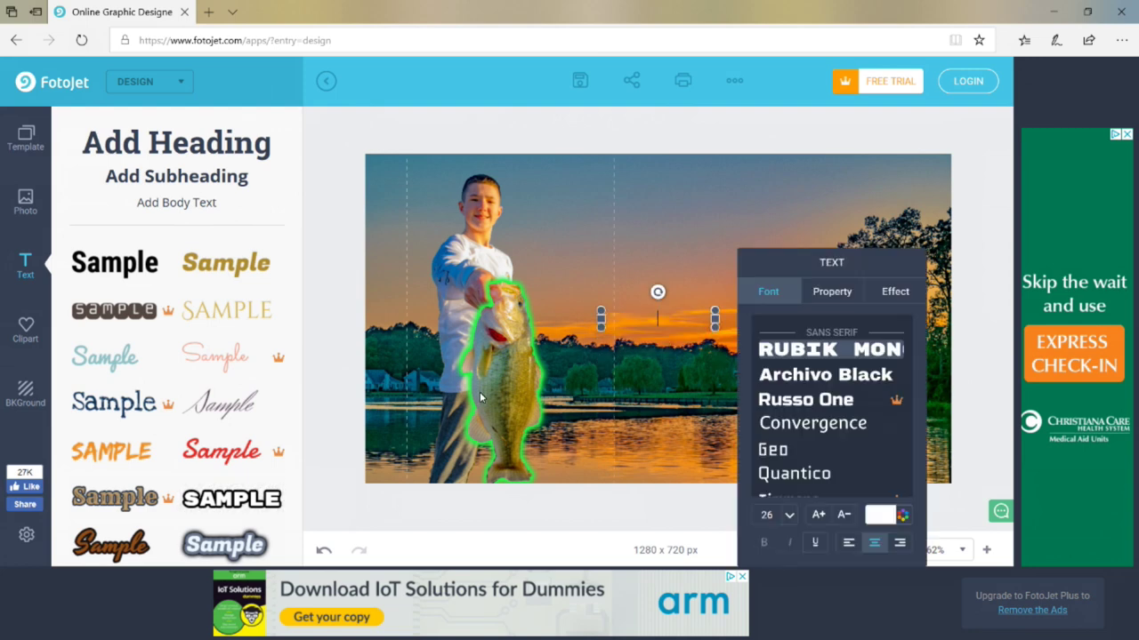
text(MA)
text(K)
text(E)
text( EV)
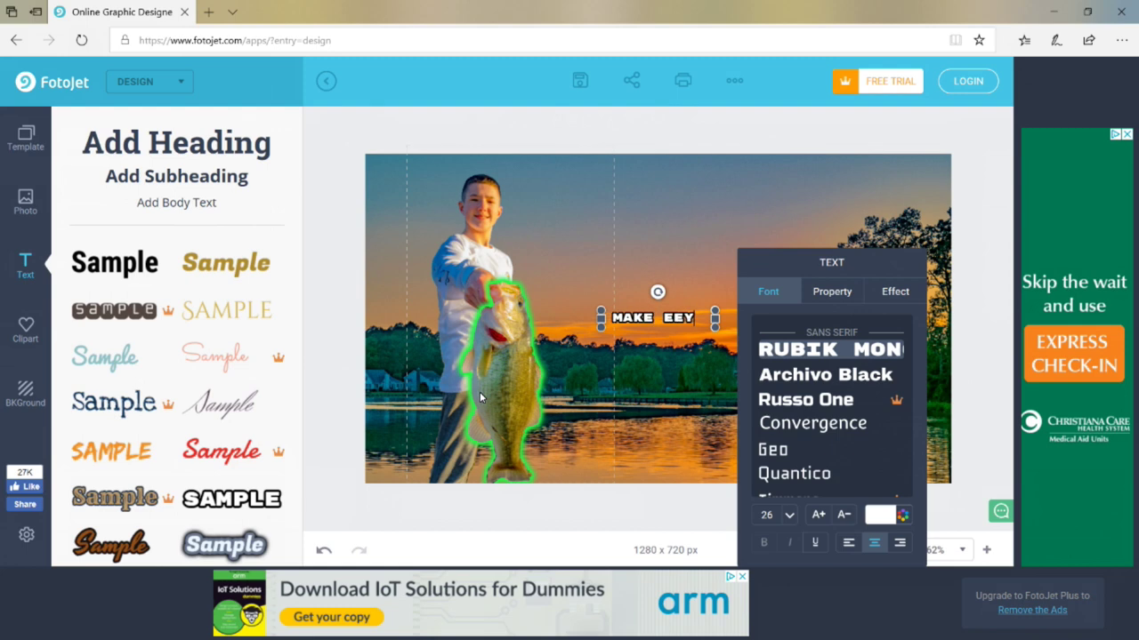
key(BackSpace)
text(YE)
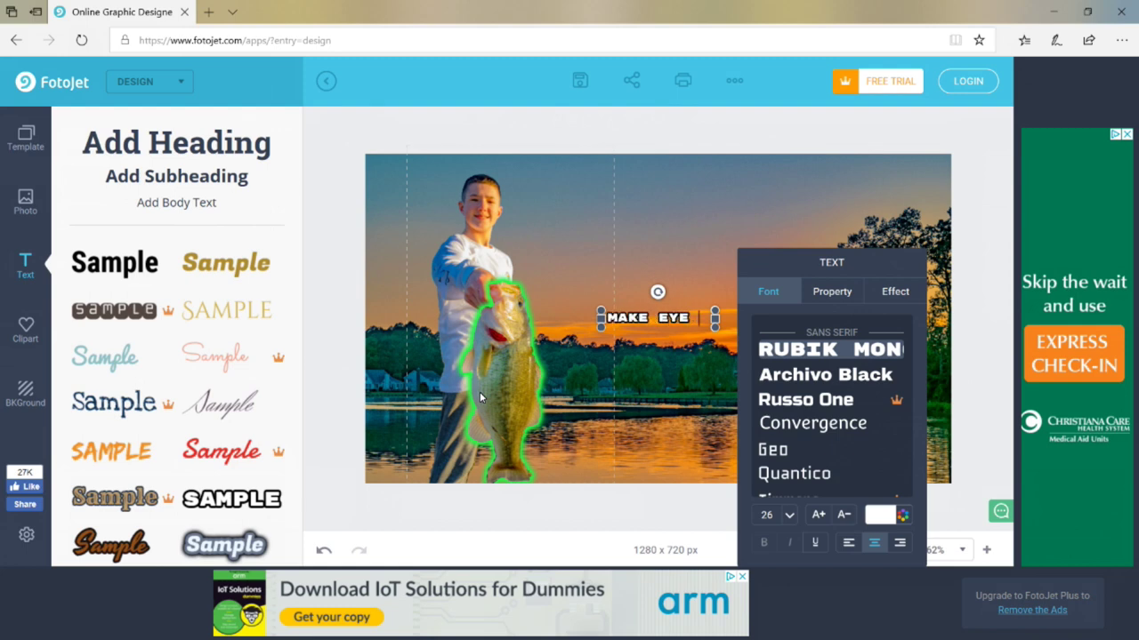
text( POPPING)
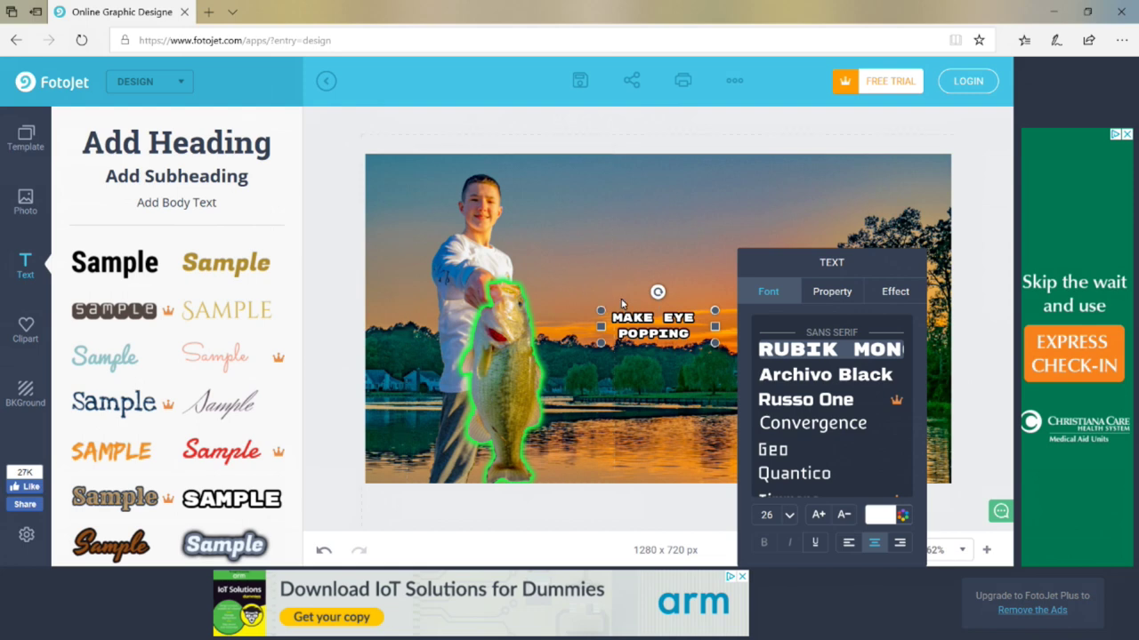
- Enlarge the heading and place it on two lines in the upper right sky
drag(600, 311, 374, 123)
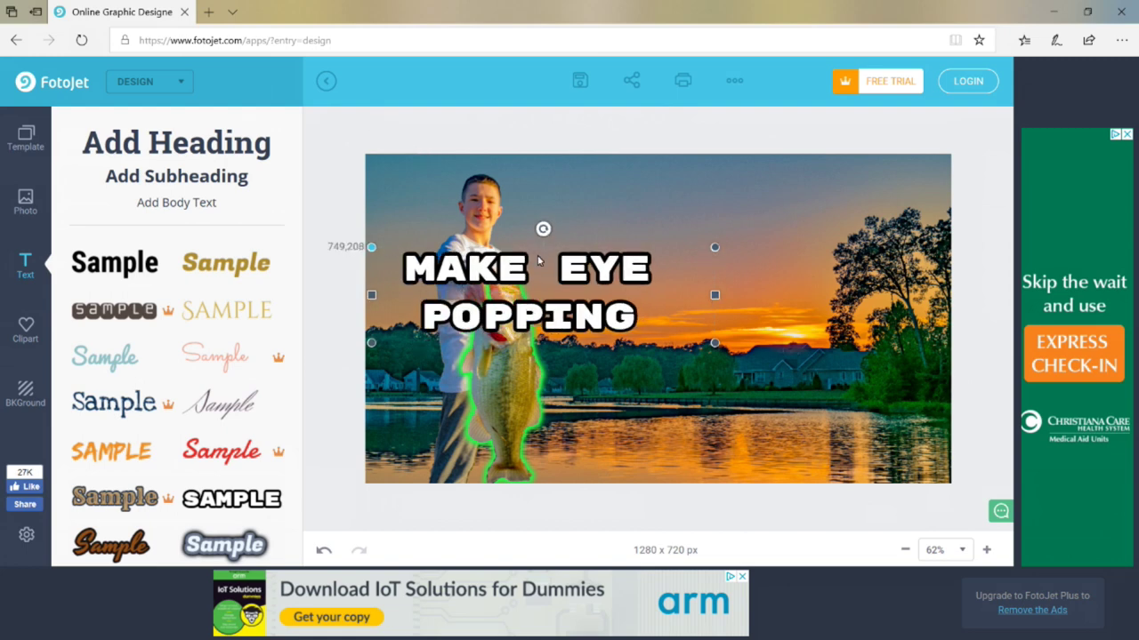
drag(537, 260, 755, 224)
click(561, 238)
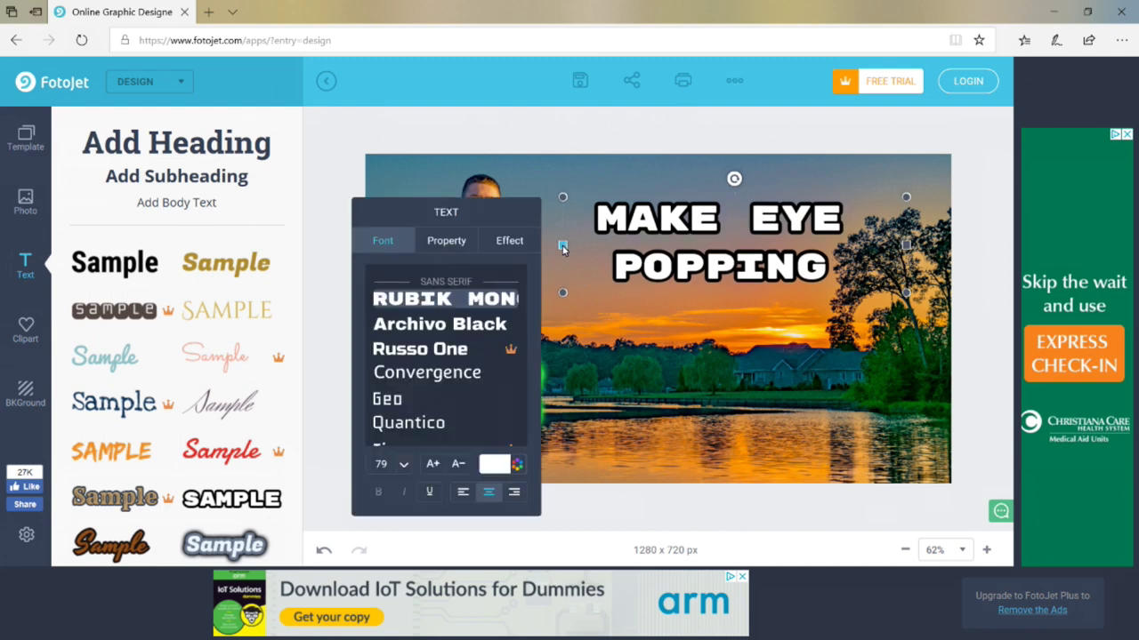
drag(562, 247, 649, 253)
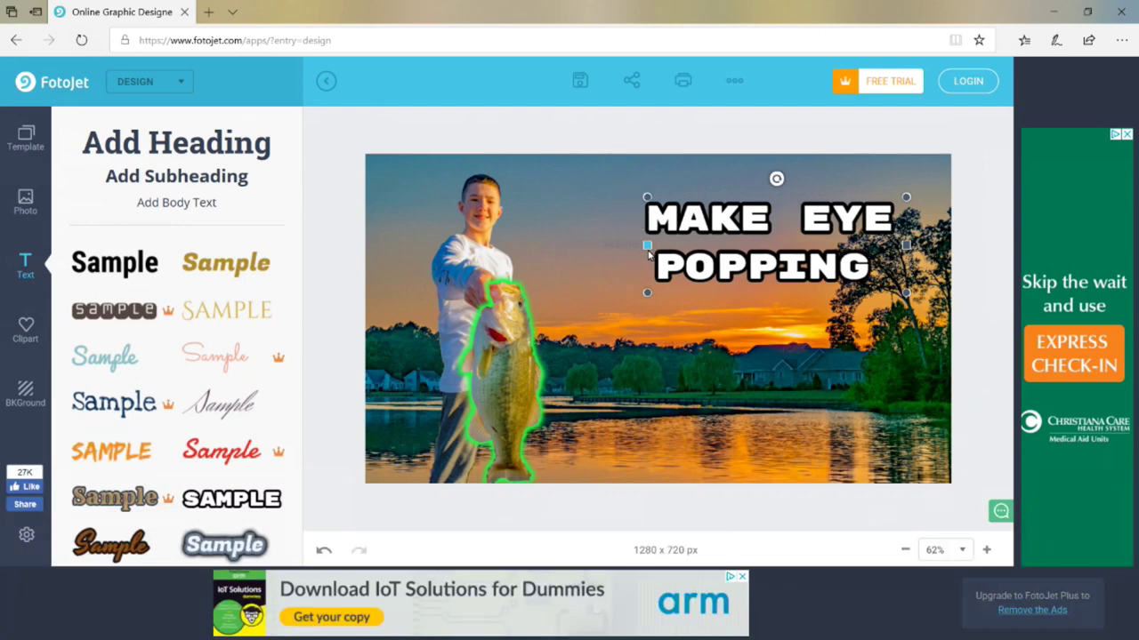
drag(646, 198, 621, 175)
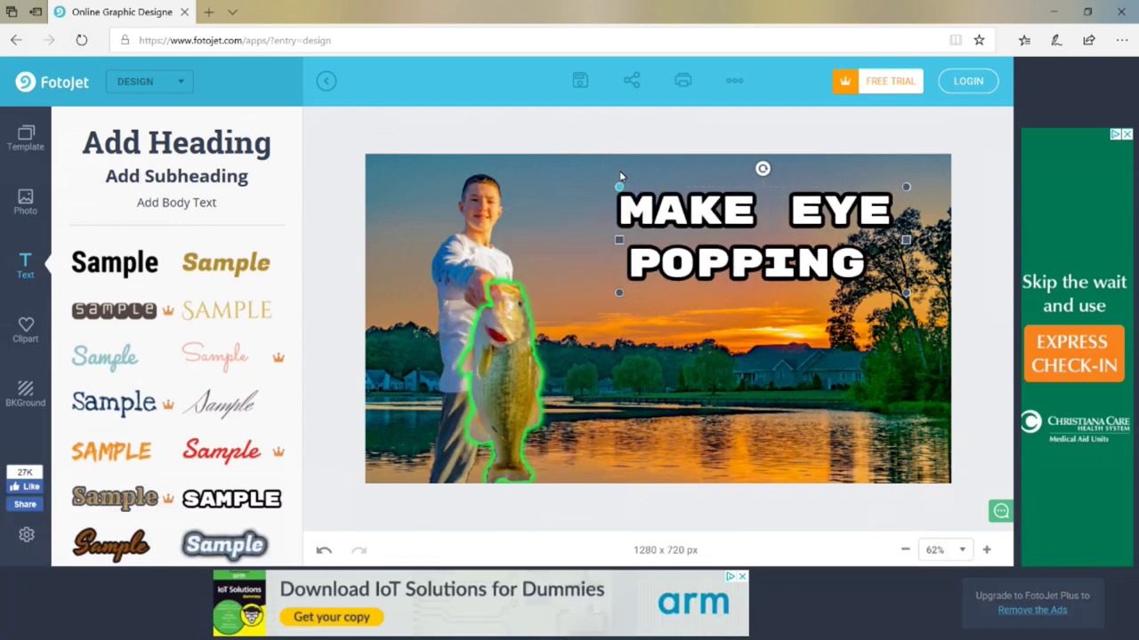
- Give the MAKE EYE POPPING heading a white glow effect
click(798, 242)
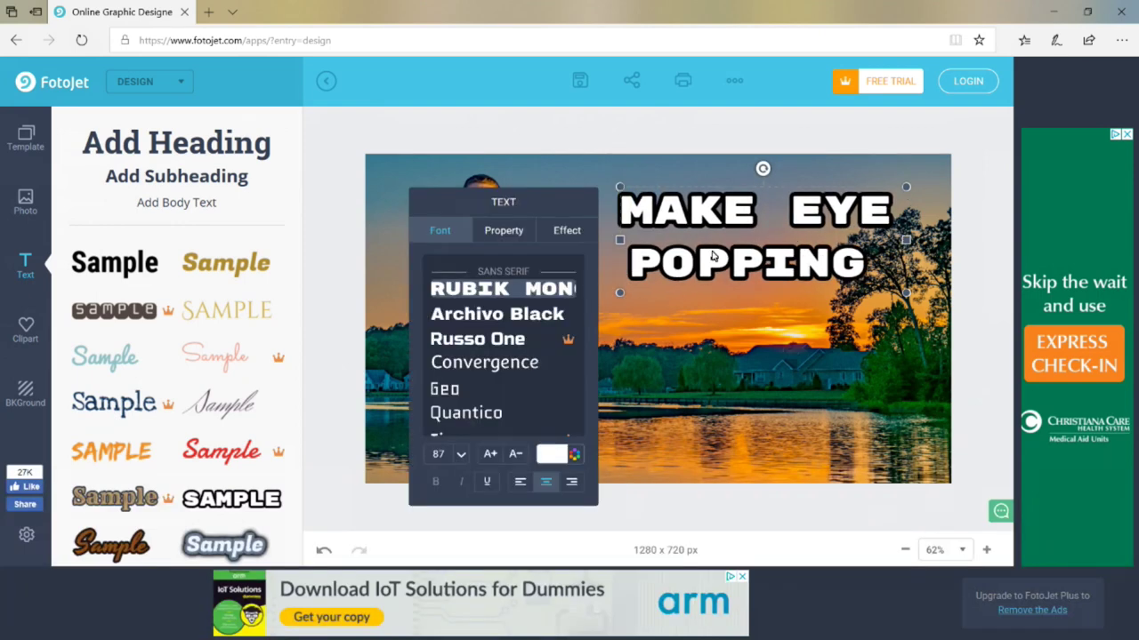
click(563, 233)
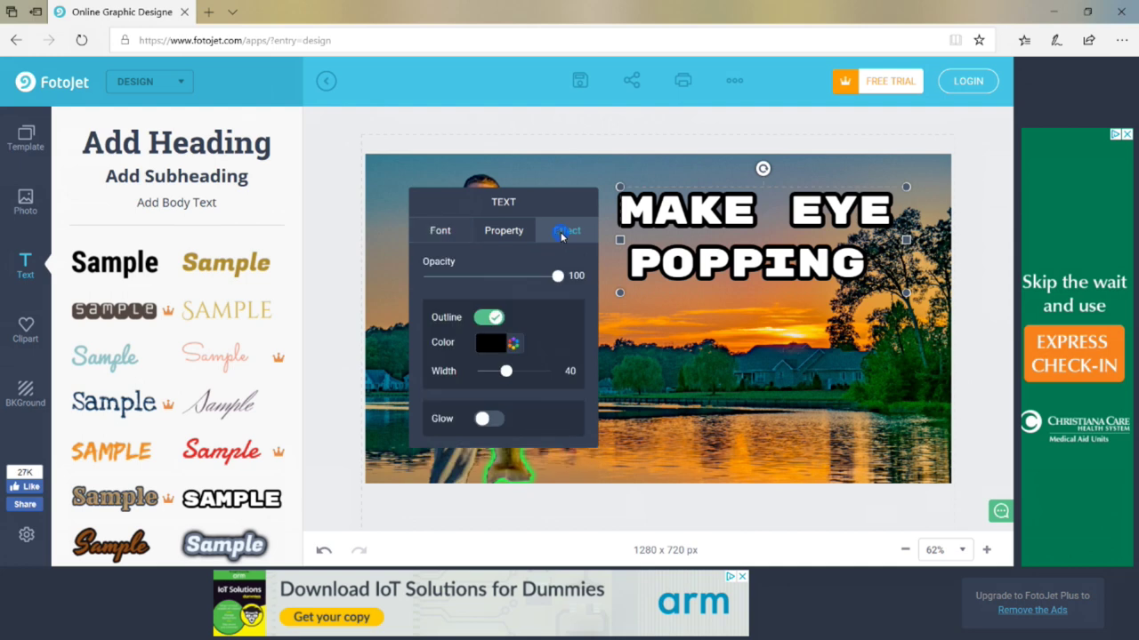
click(482, 419)
click(490, 449)
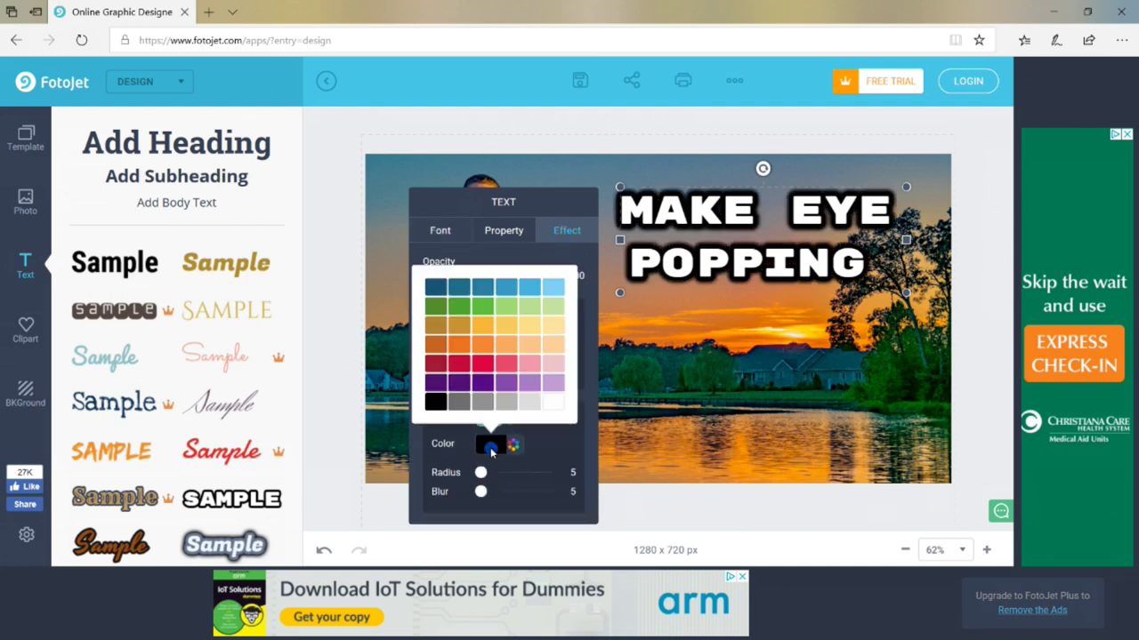
click(552, 409)
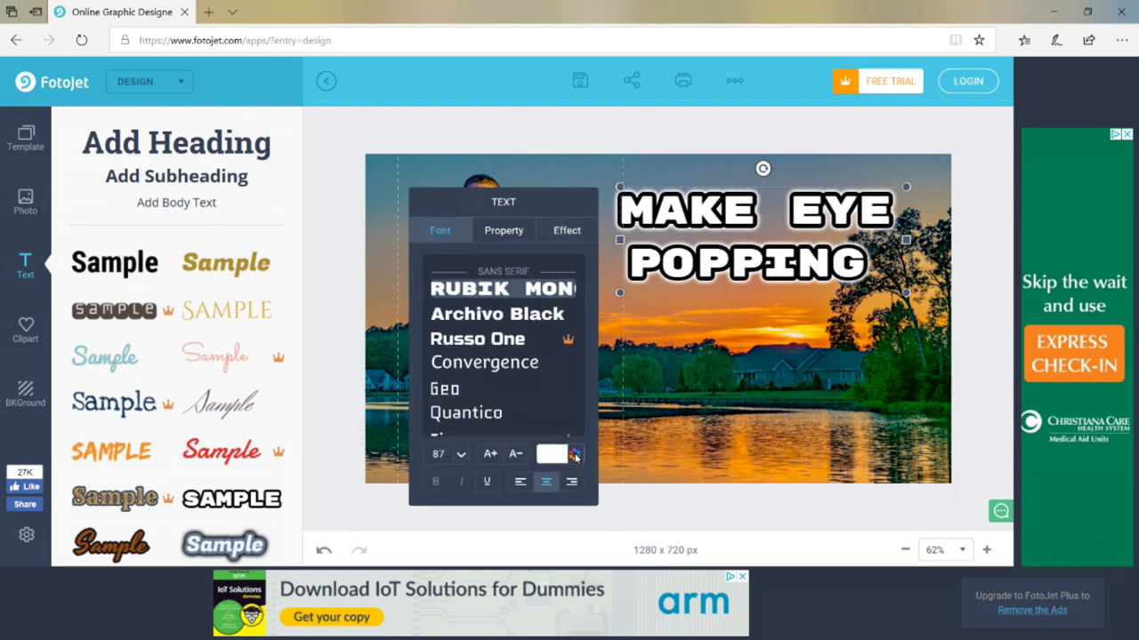
- Change the heading's text colour to bright yellow EDF40D
click(575, 456)
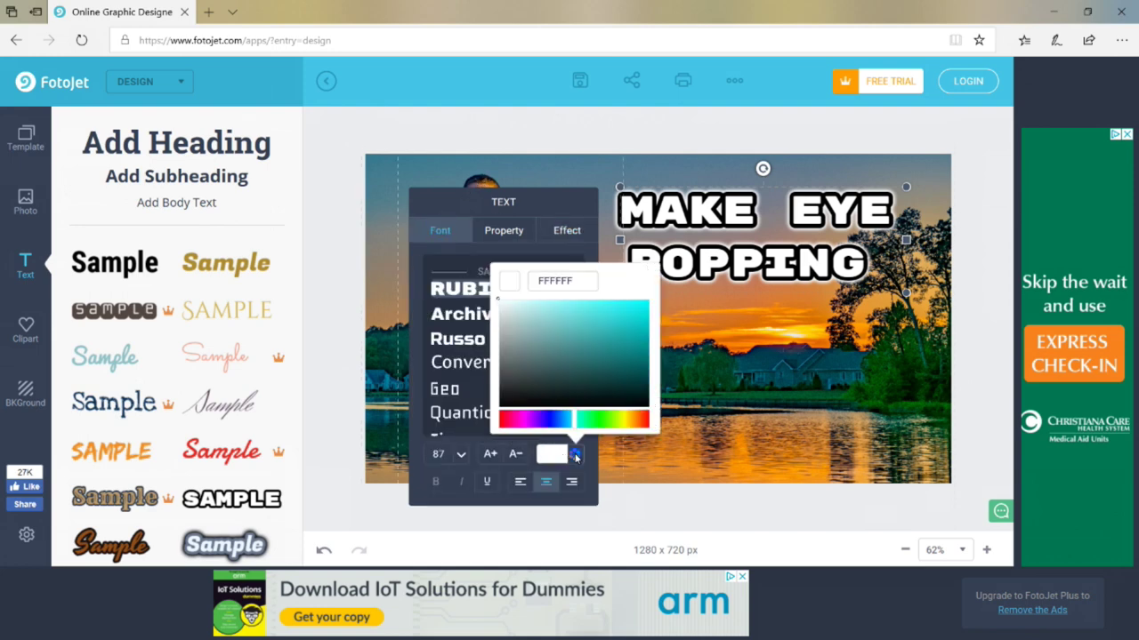
click(623, 422)
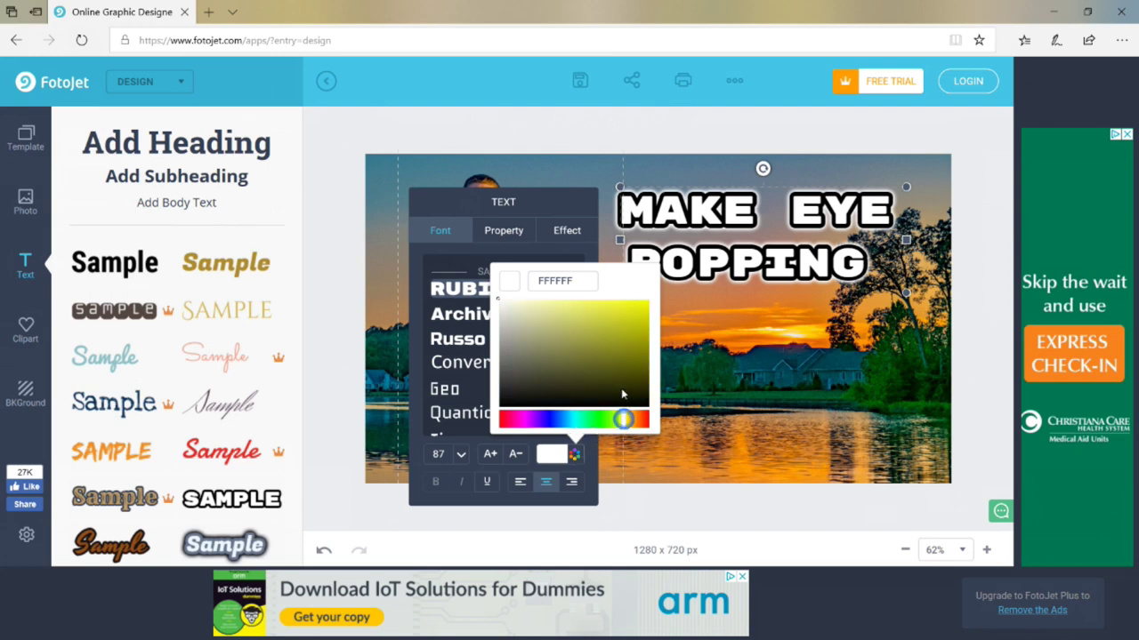
click(642, 308)
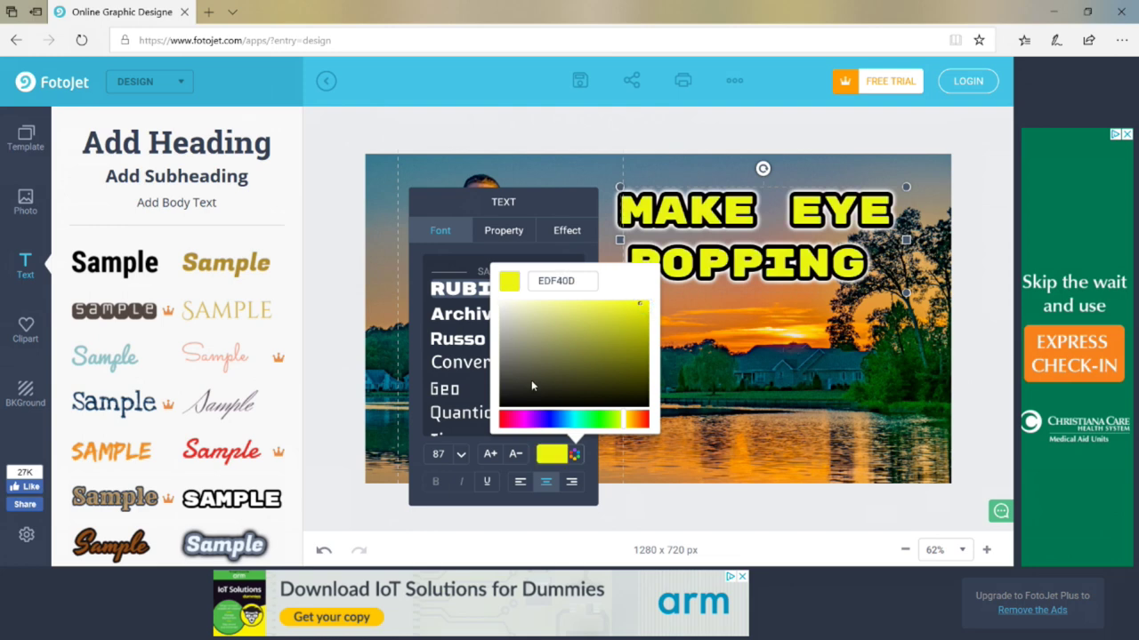
click(374, 131)
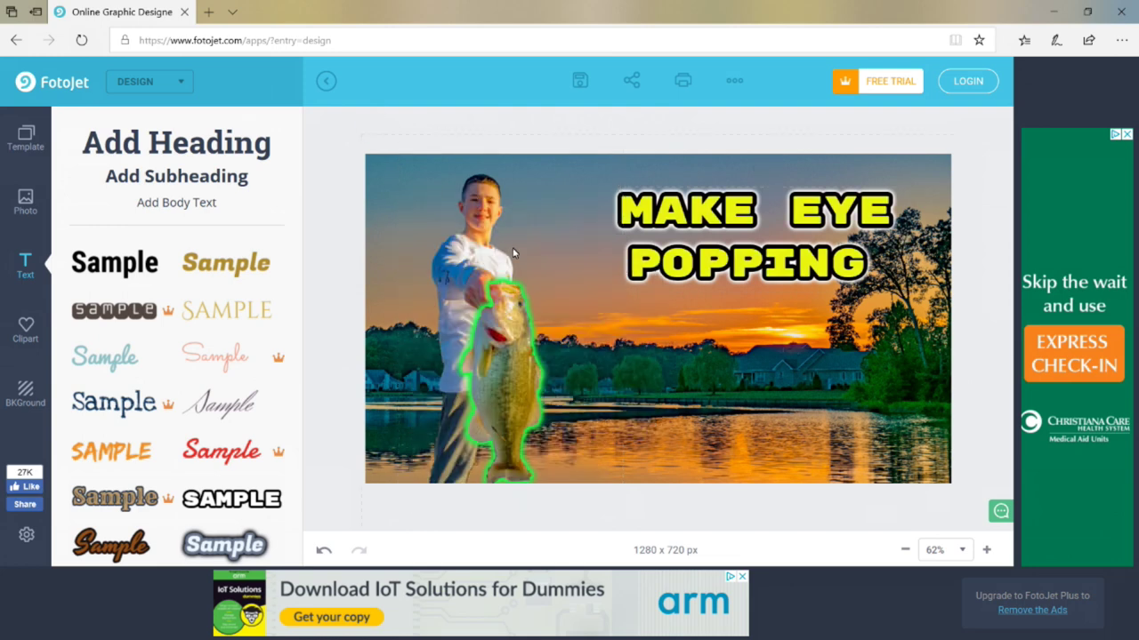
- Add an orange EDO SZ 'THUMBNAILS' text, enlarge it and place it below the heading
click(107, 454)
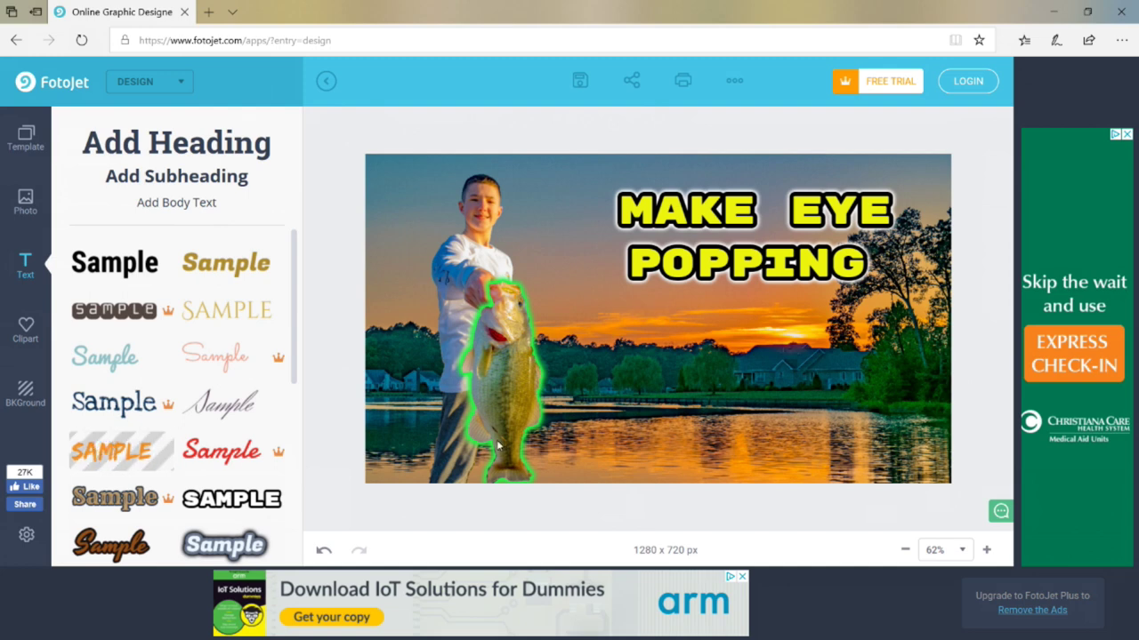
click(598, 332)
key(BackSpace)
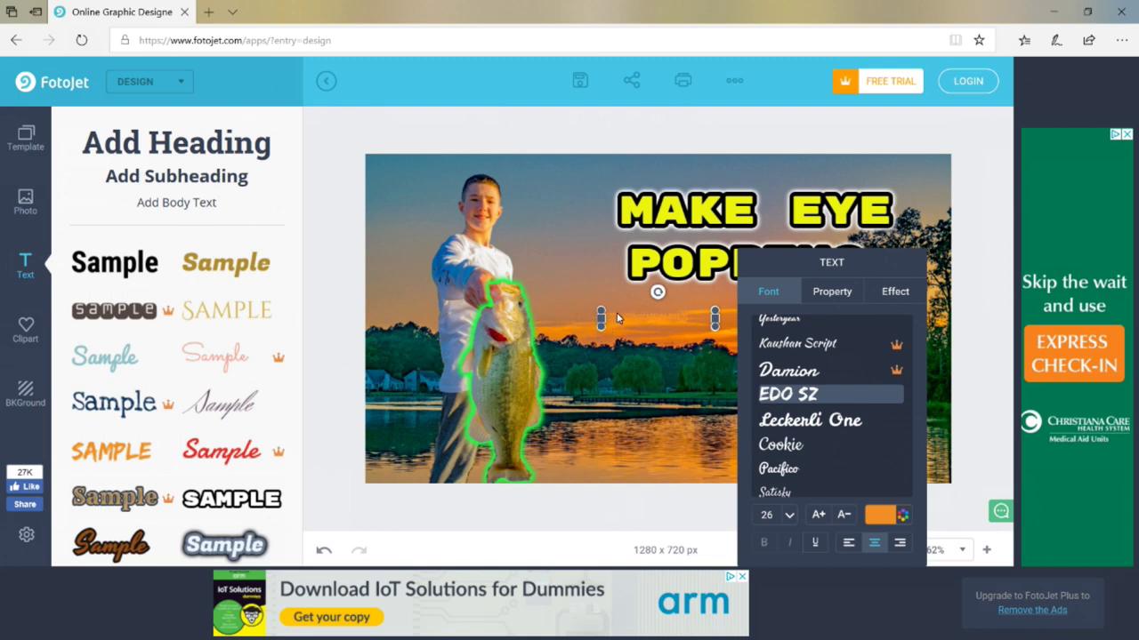
drag(601, 313, 373, 143)
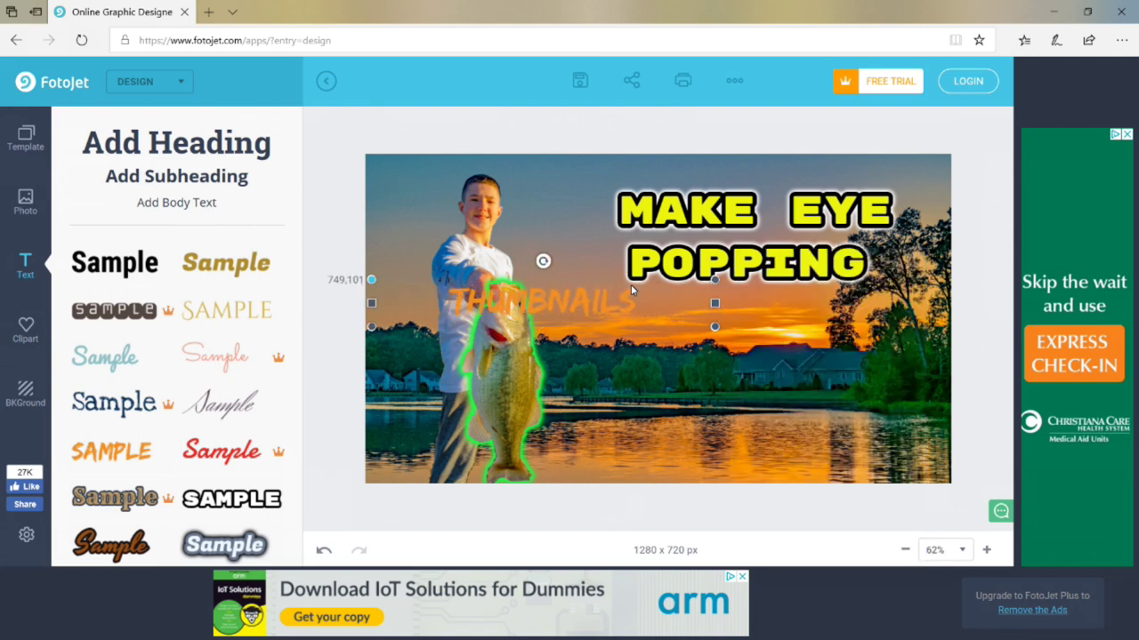
drag(716, 308, 755, 434)
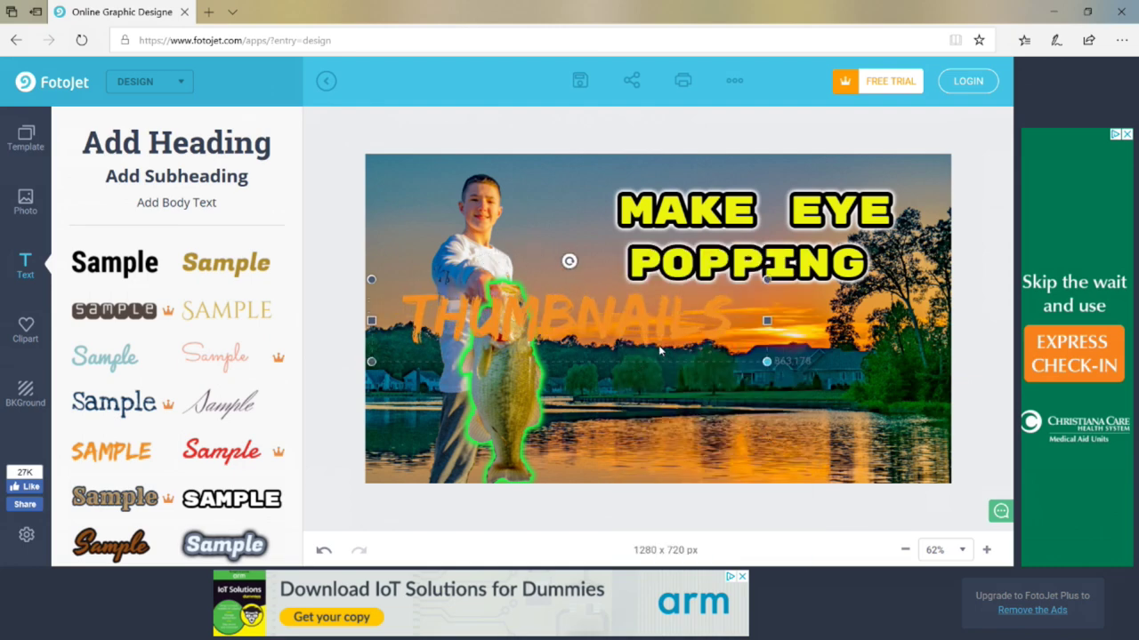
drag(634, 318, 805, 379)
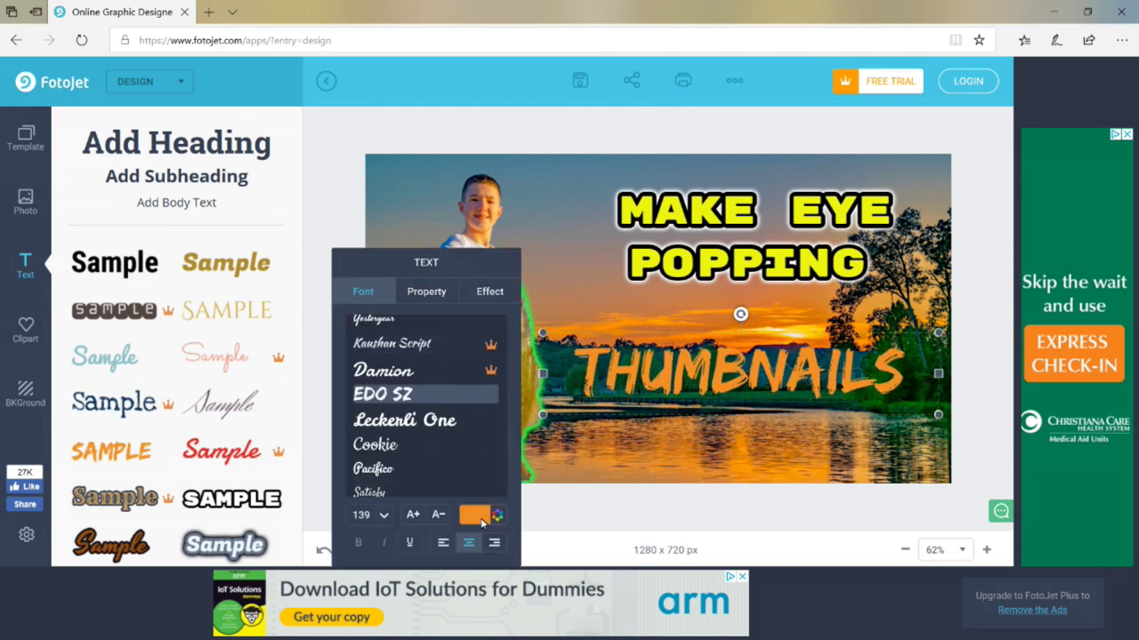
- Change the THUMBNAILS text colour to green
click(478, 516)
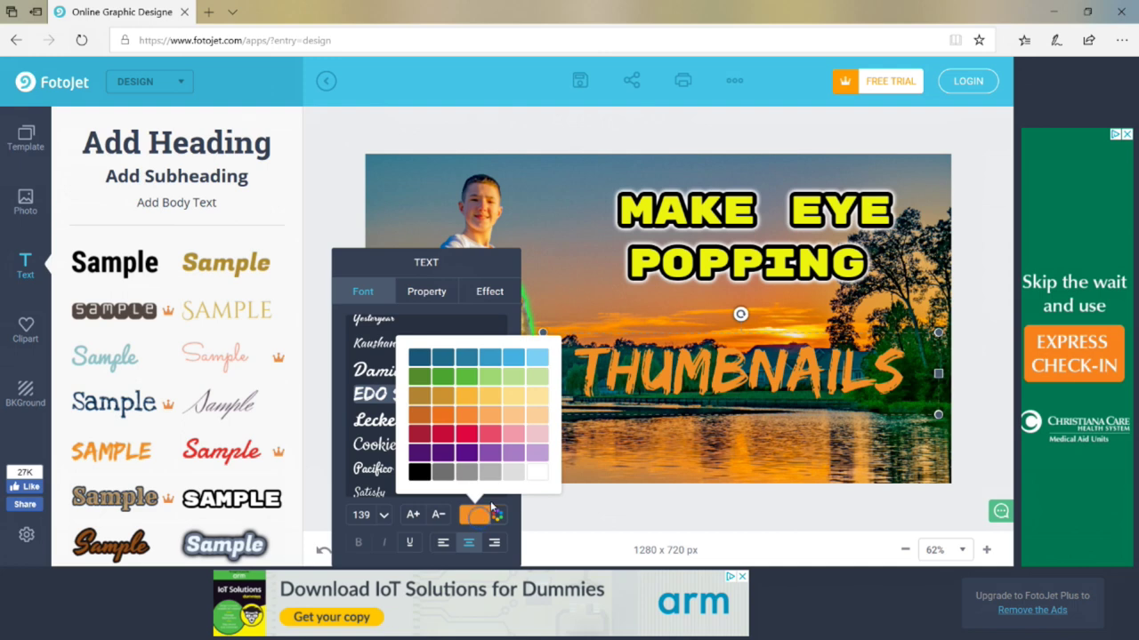
click(463, 435)
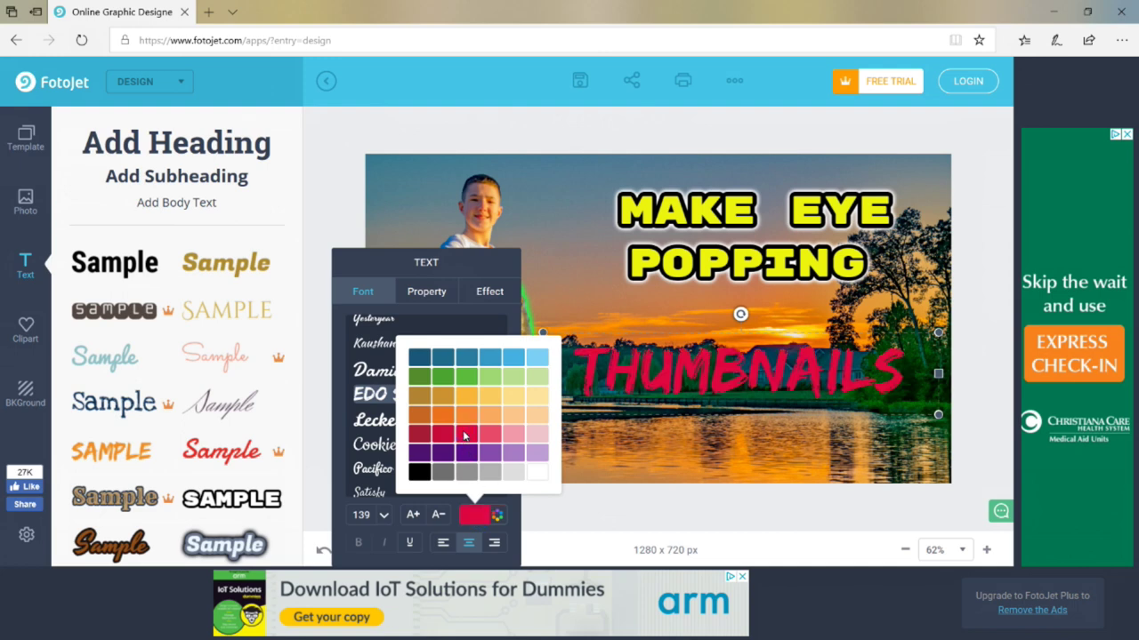
click(454, 376)
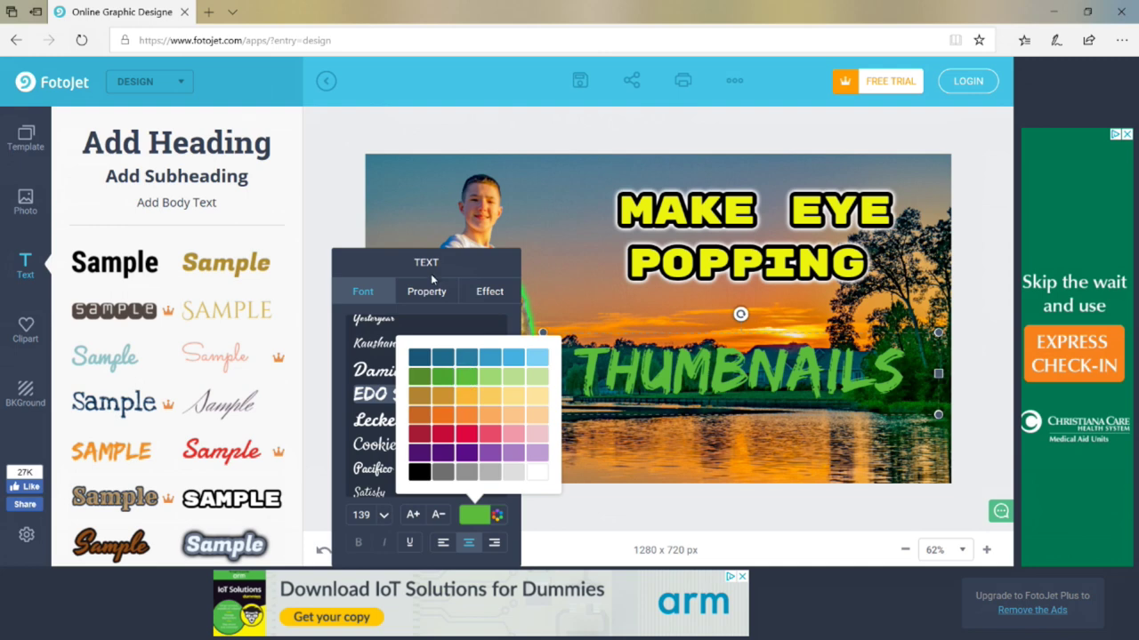
- Give THUMBNAILS a white outline and glow, and nudge it just right of the fish
click(480, 293)
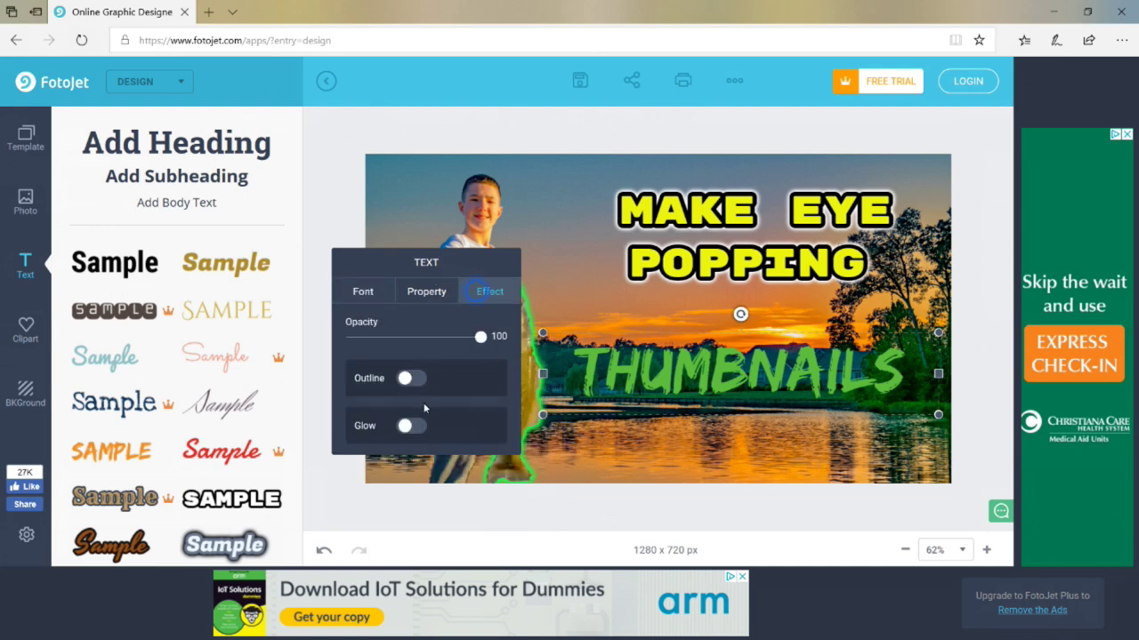
click(405, 379)
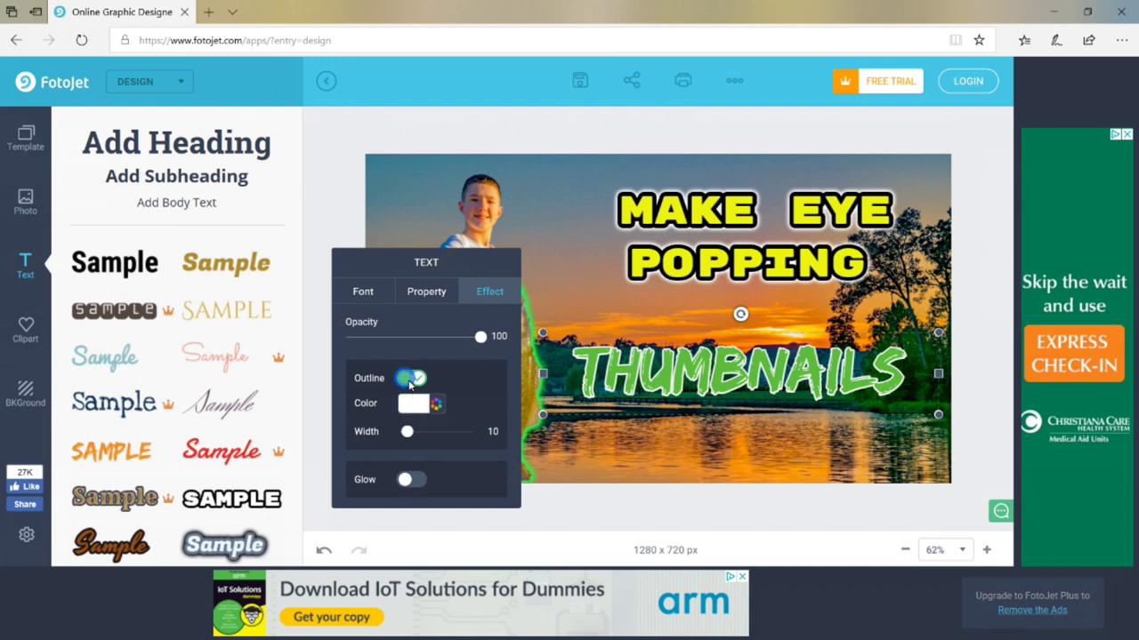
click(407, 482)
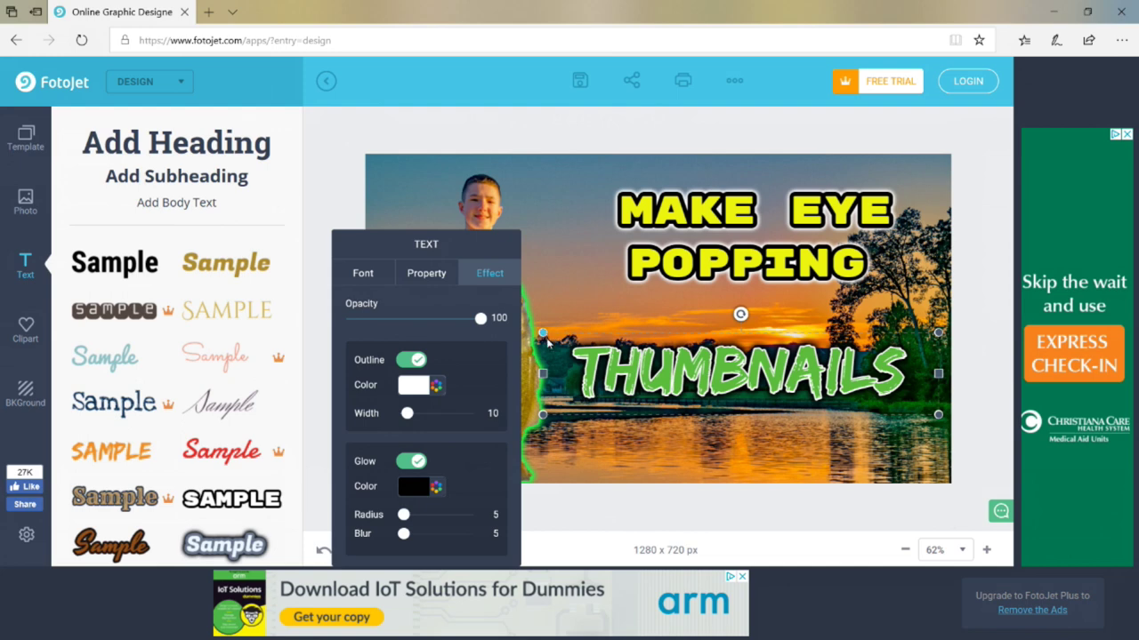
drag(543, 334, 521, 310)
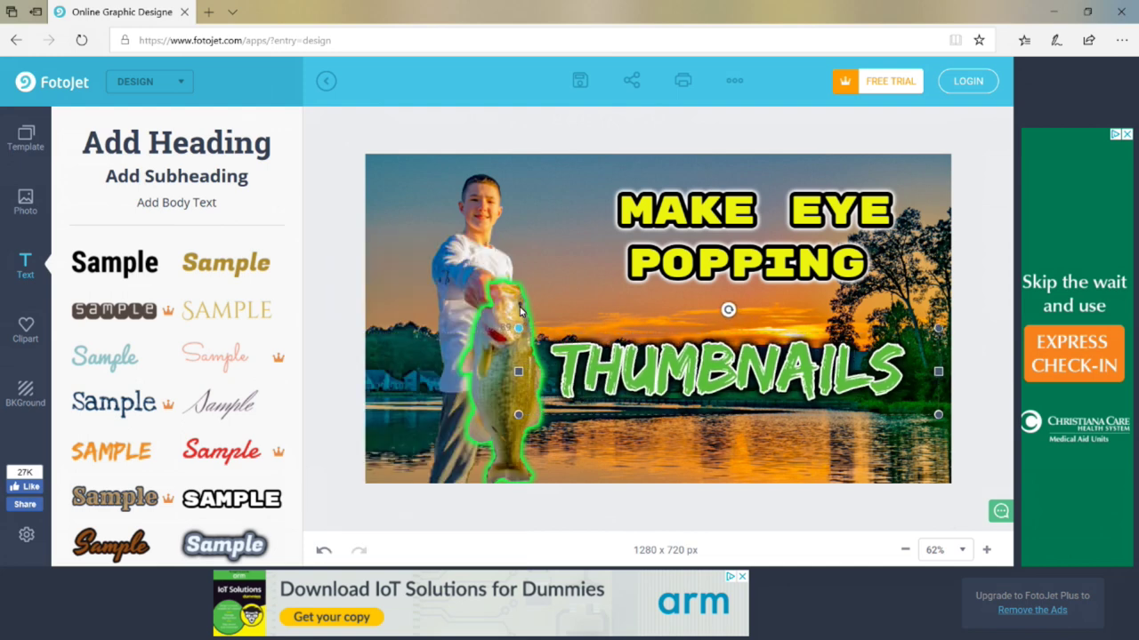
click(737, 382)
drag(737, 383, 750, 394)
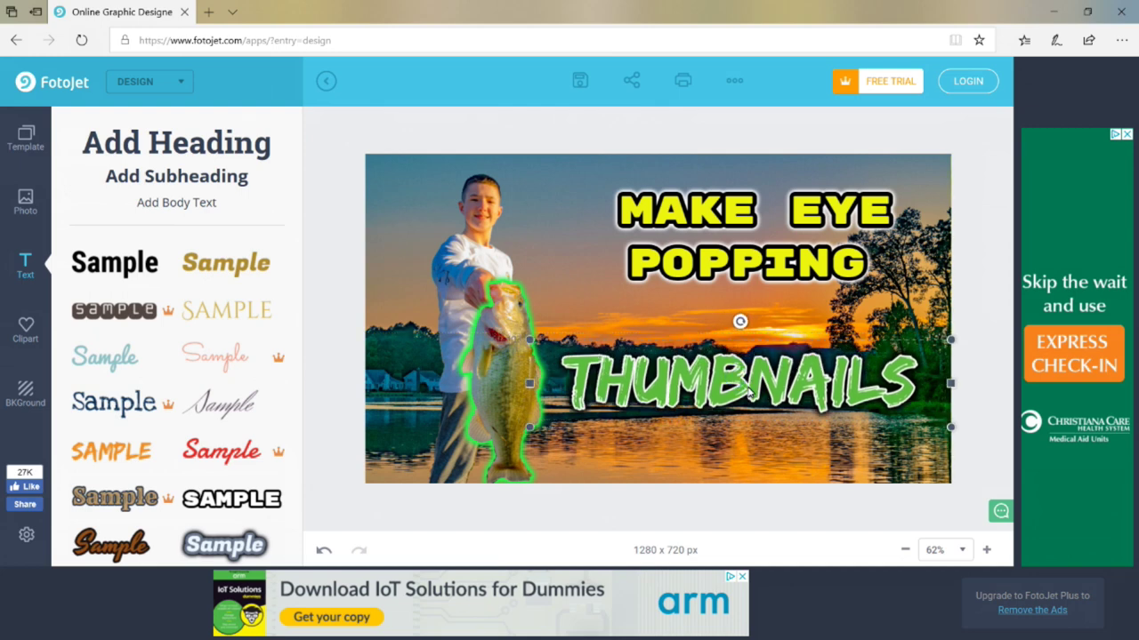
- Add an arrow line shape from Clipart and shorten it between the heading and THUMBNAILS
click(338, 150)
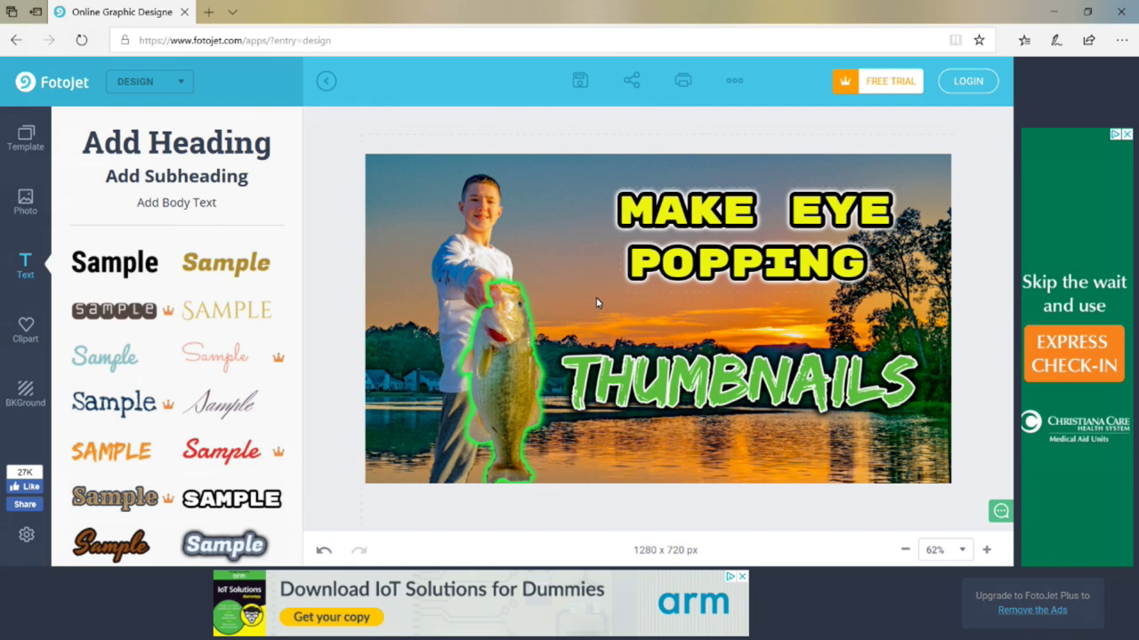
click(26, 330)
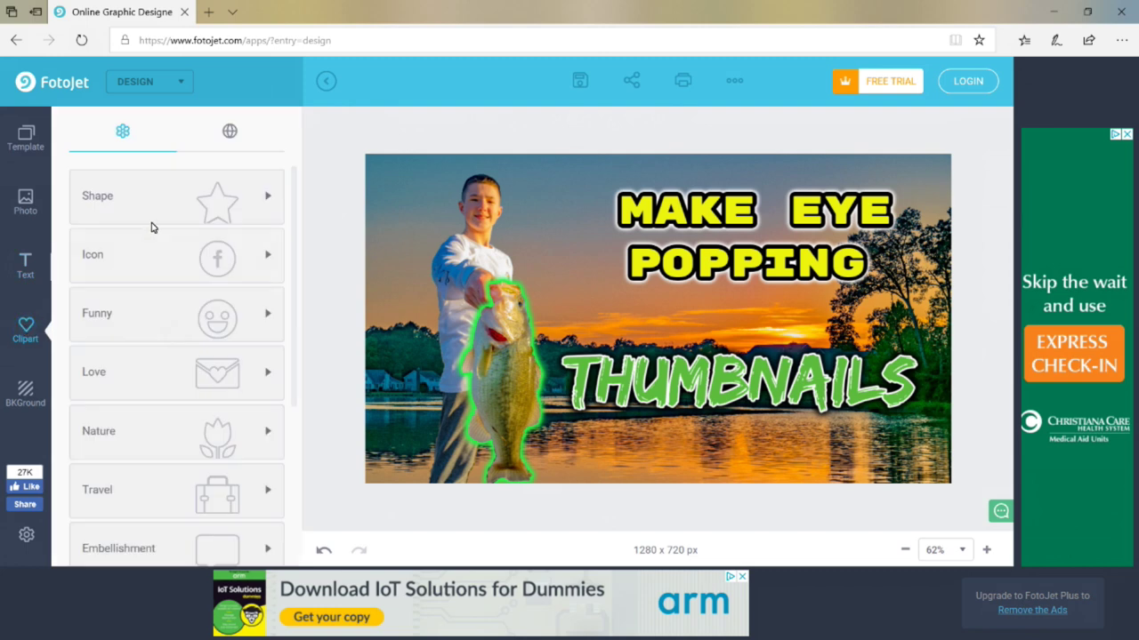
click(267, 198)
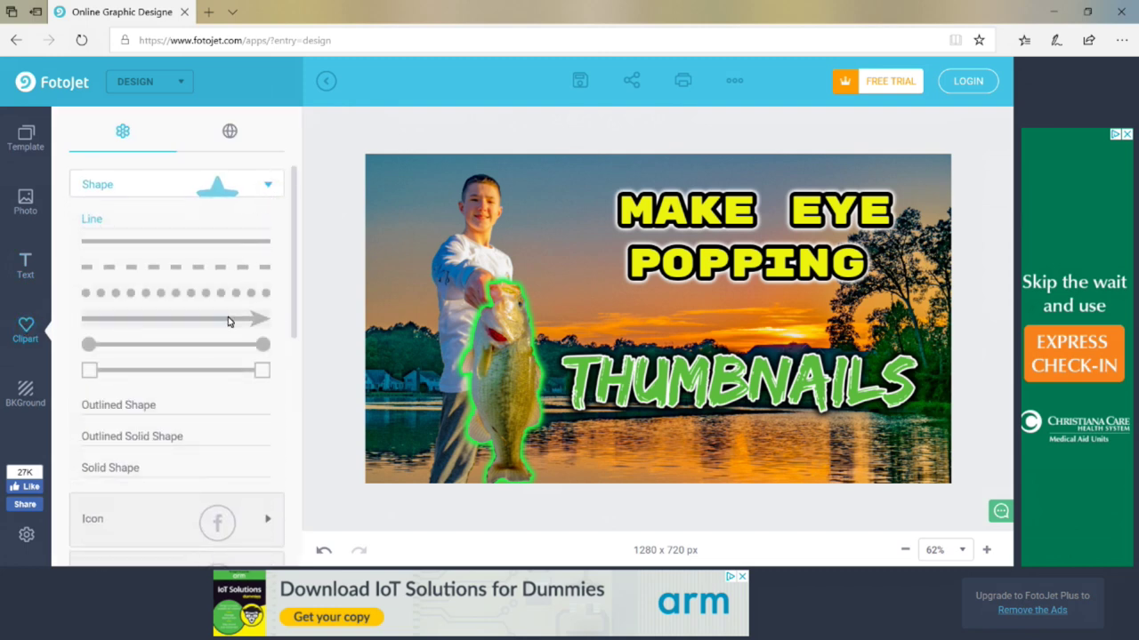
click(228, 321)
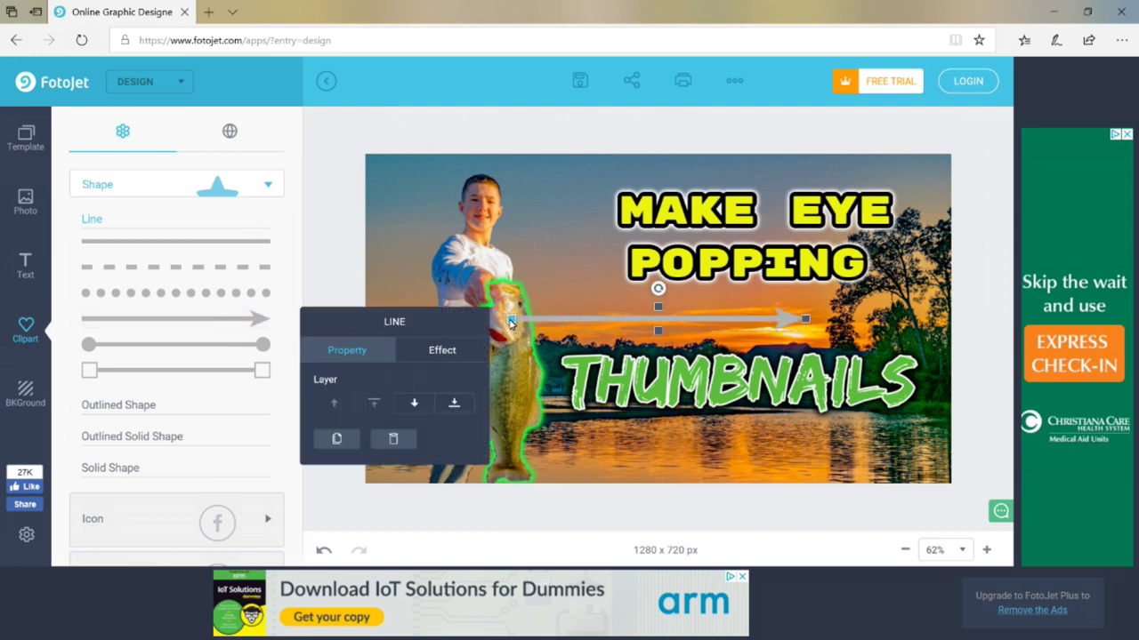
drag(511, 319, 757, 302)
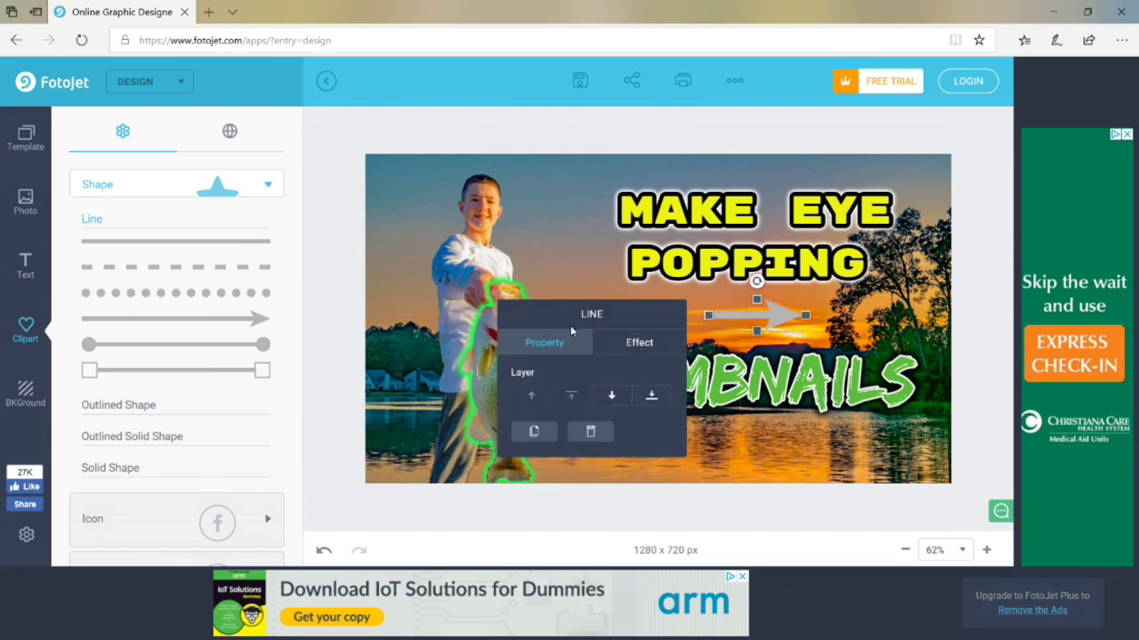
- Colour the arrow bright yellow F0F711 with the custom colour picker
click(635, 342)
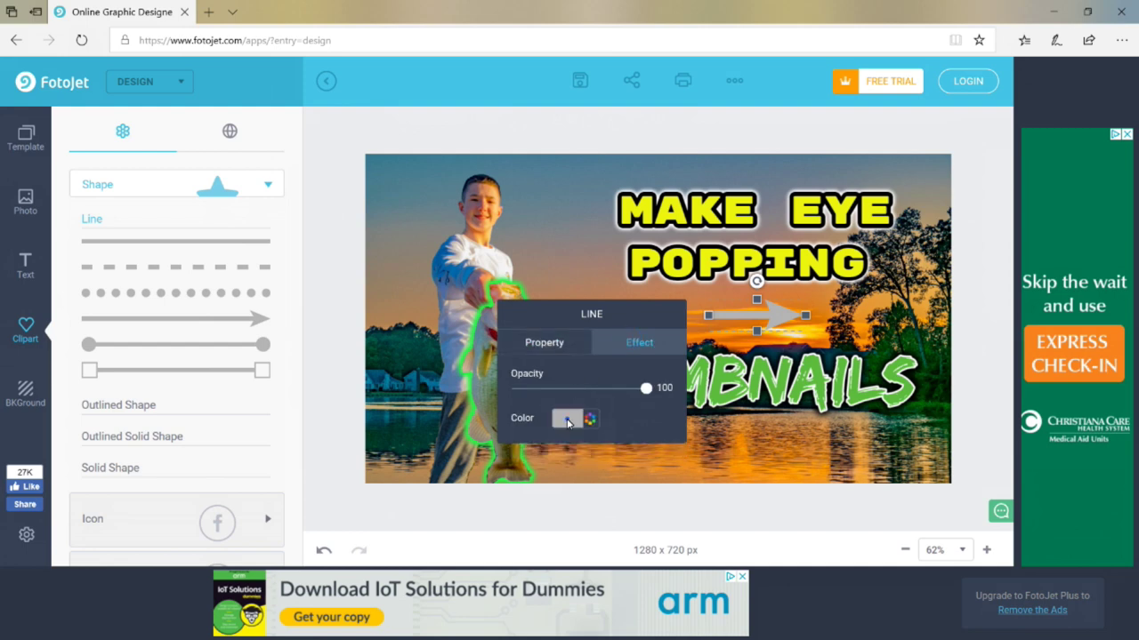
click(567, 423)
click(589, 421)
click(640, 383)
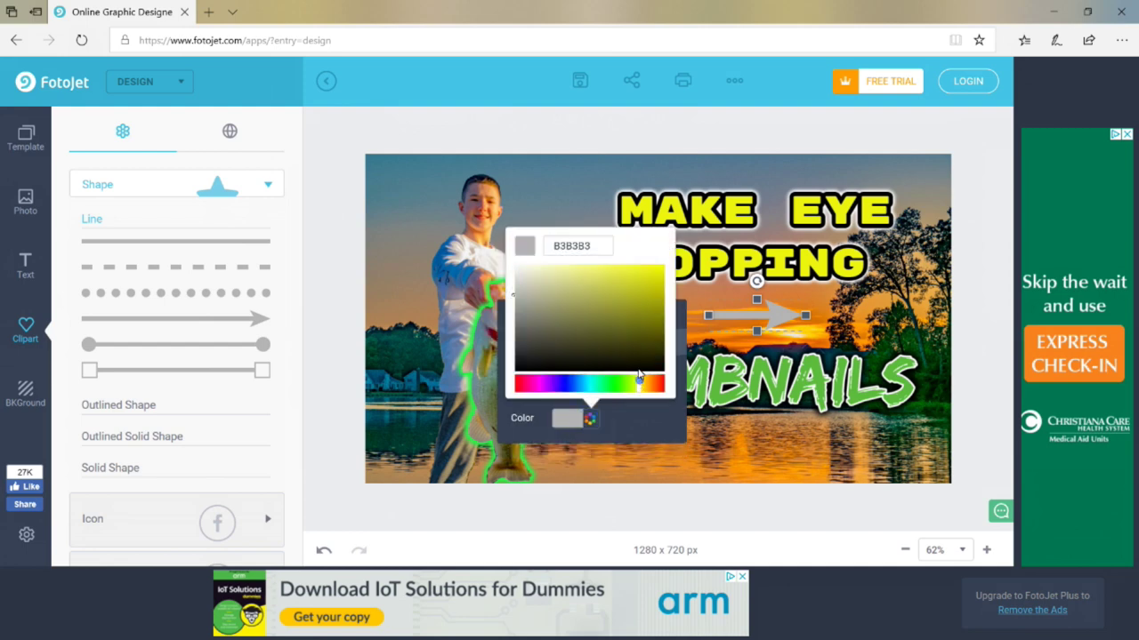
click(655, 271)
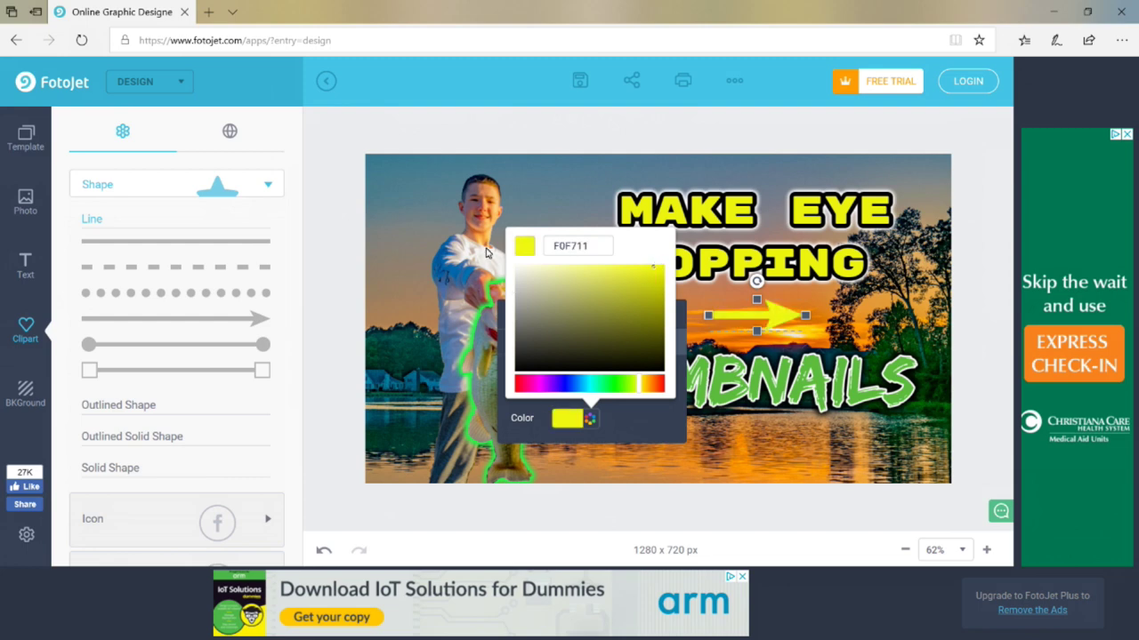
click(414, 186)
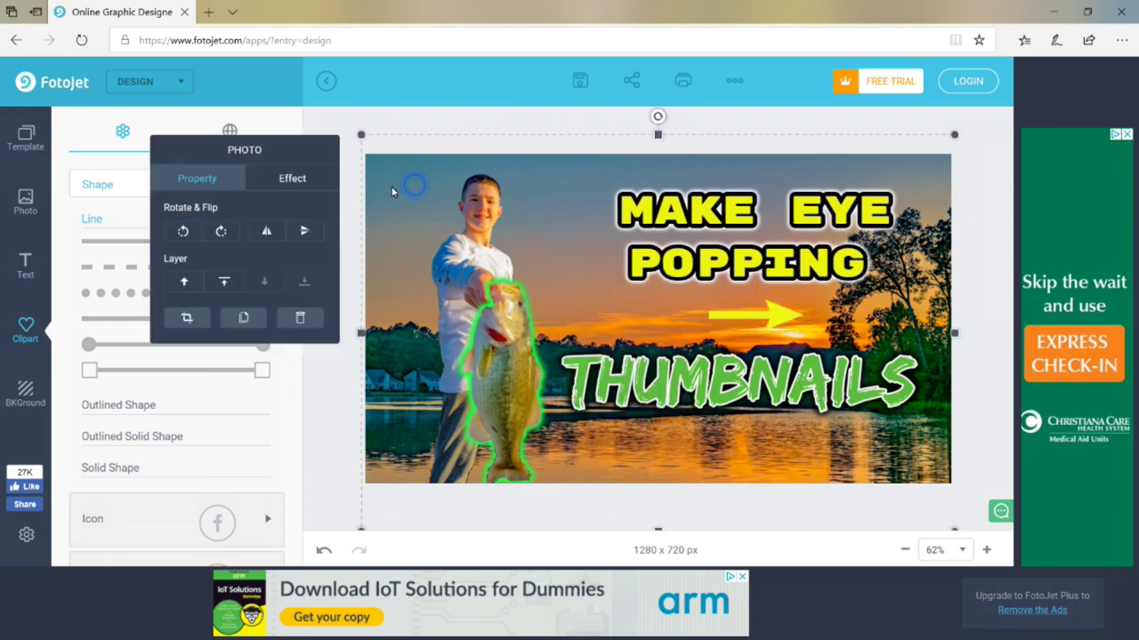
- Rotate the yellow arrow toward the glowing fish, then duplicate it and place the copy opposite
click(729, 315)
drag(762, 284, 601, 310)
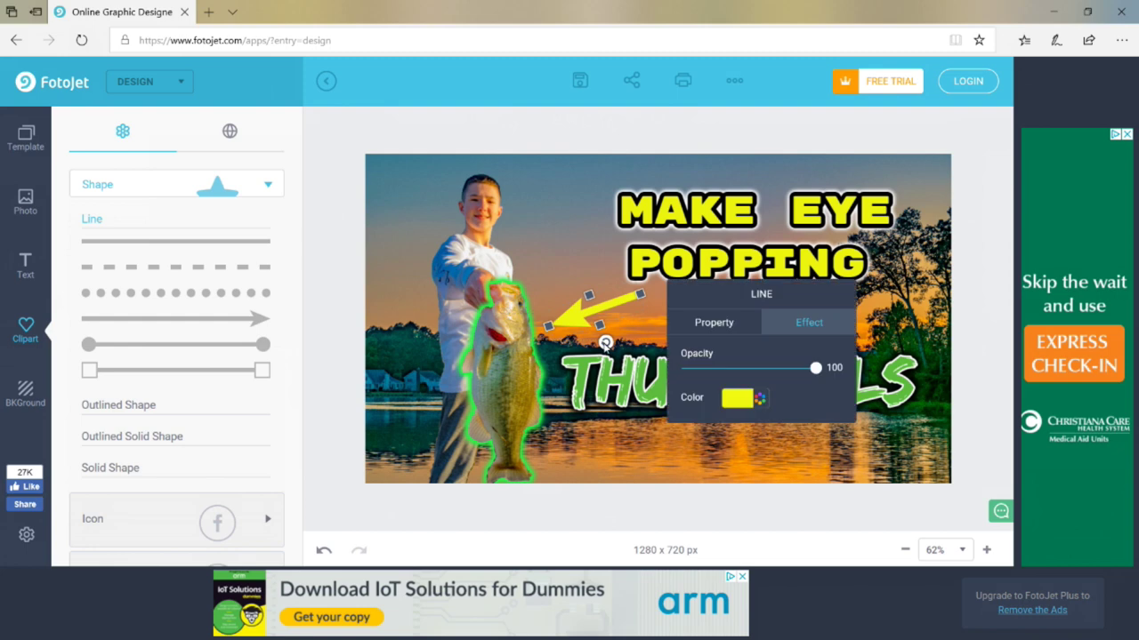
click(715, 323)
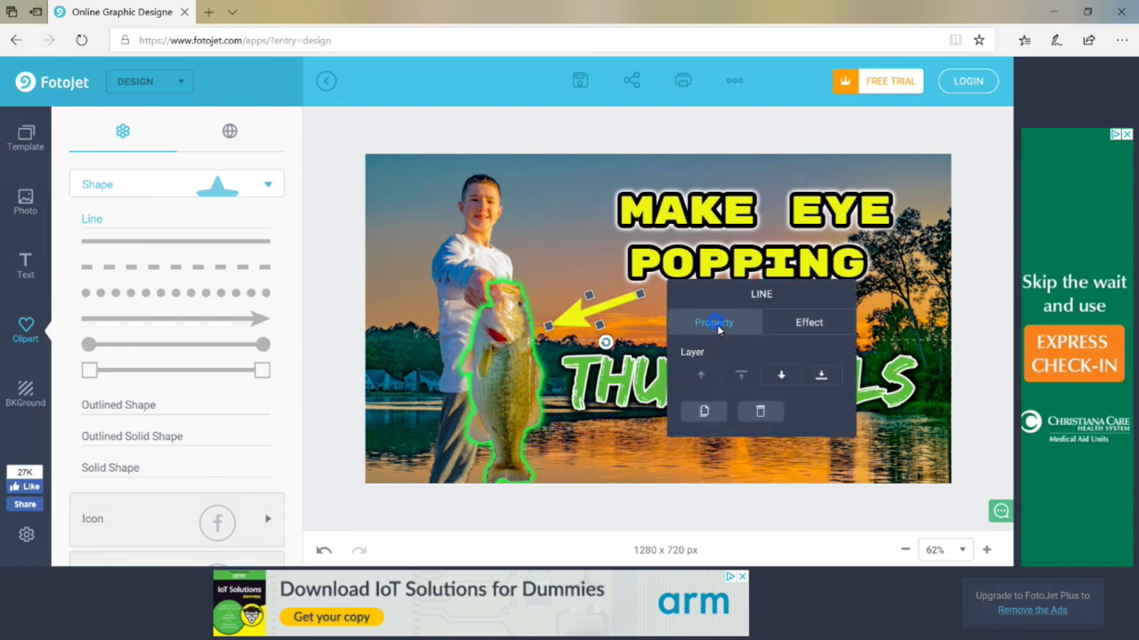
click(703, 415)
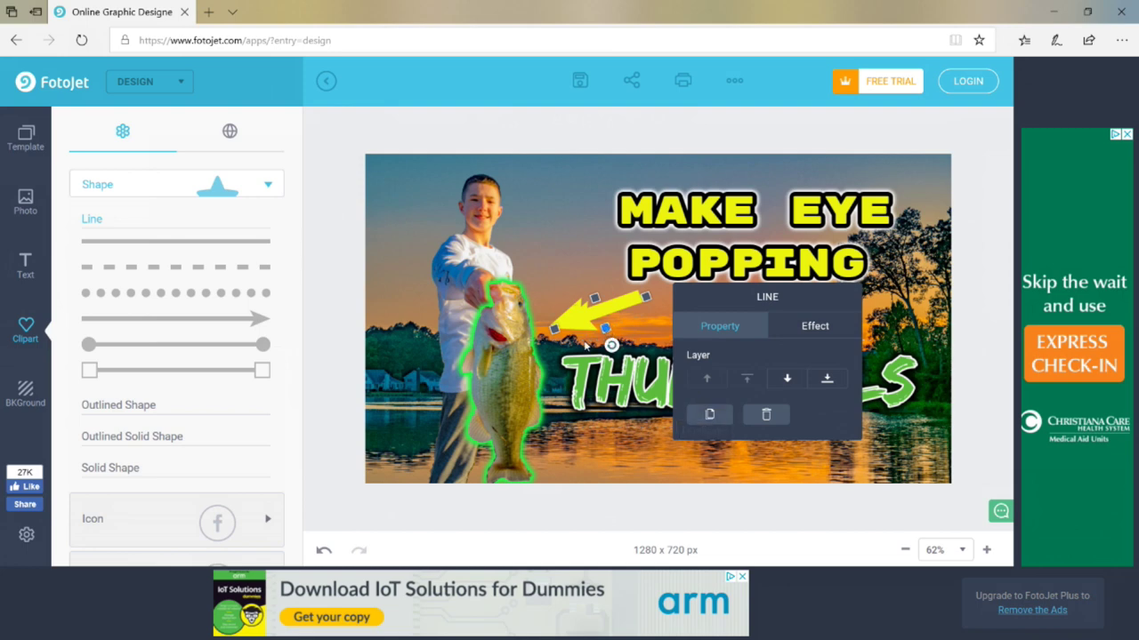
drag(608, 329, 435, 312)
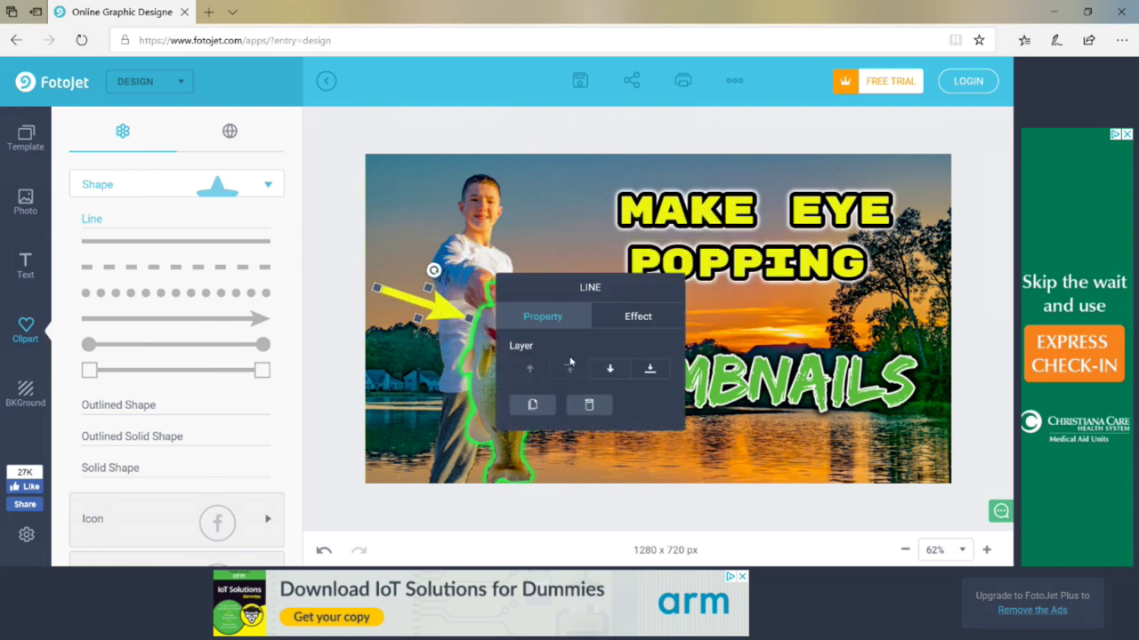
click(768, 449)
click(401, 119)
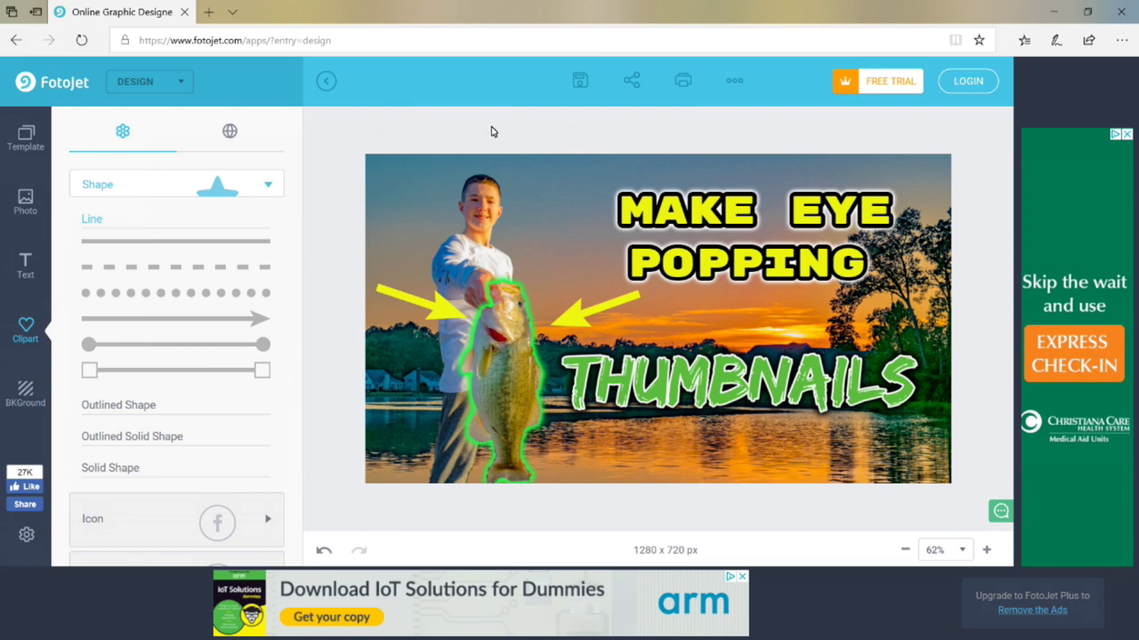
- Save the design as a free PNG and open the Save options for the FotoJet.png download
click(579, 81)
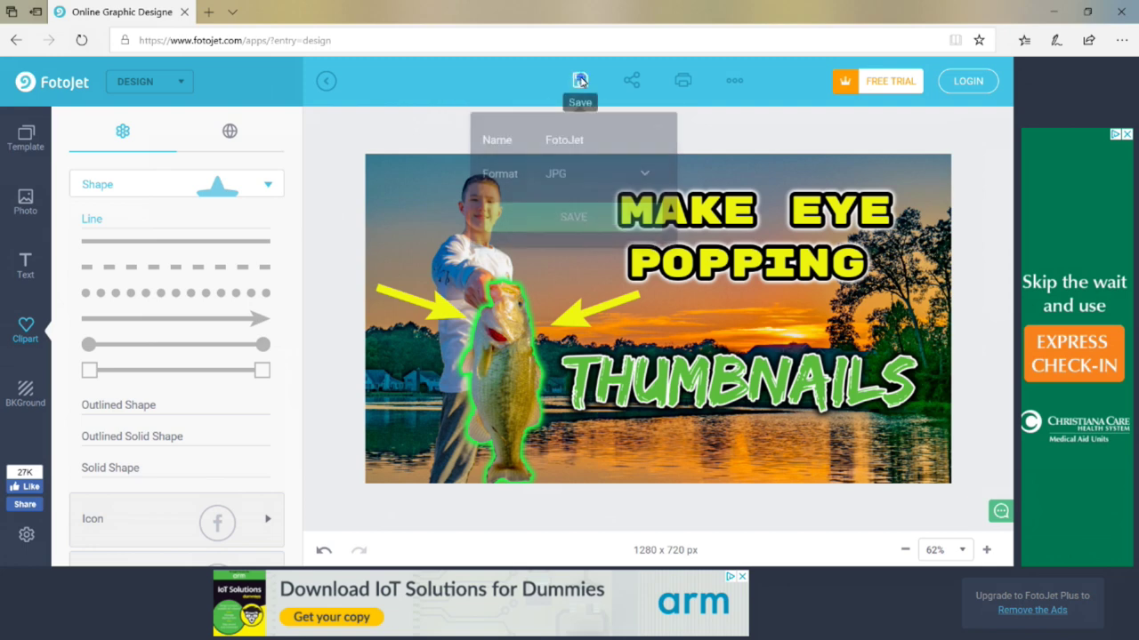
click(645, 167)
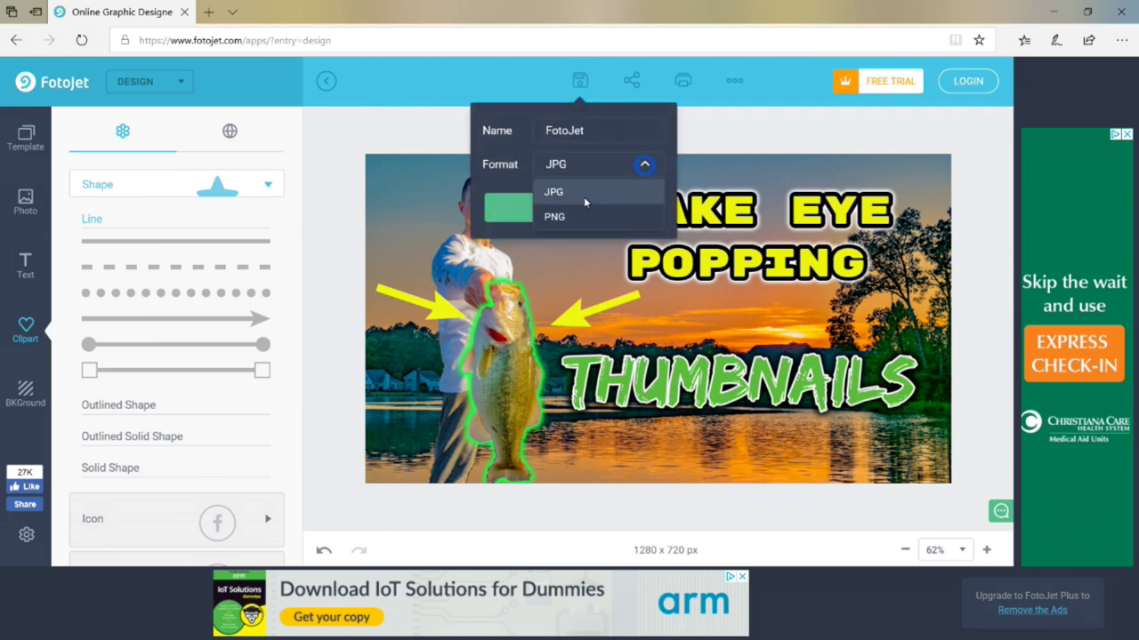
click(578, 217)
click(571, 227)
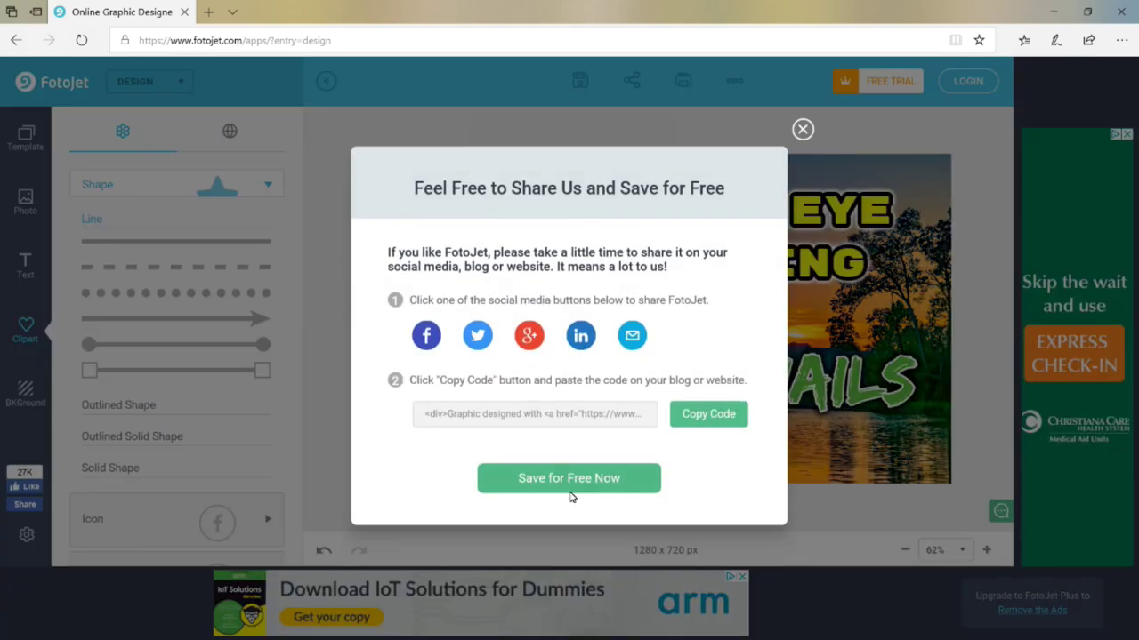
click(574, 489)
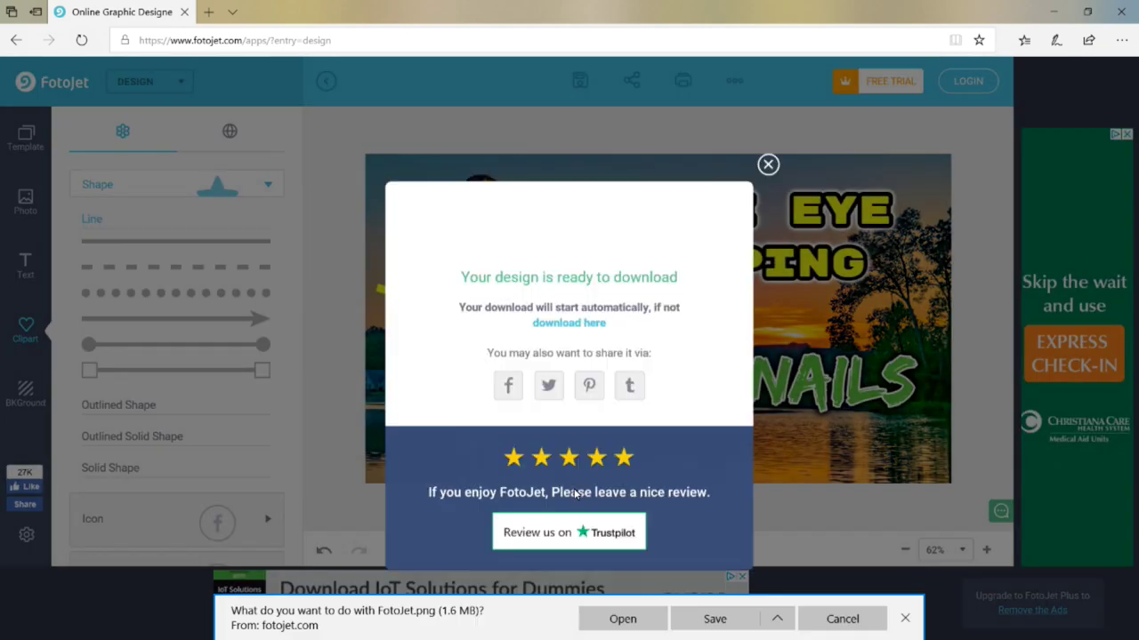
click(776, 618)
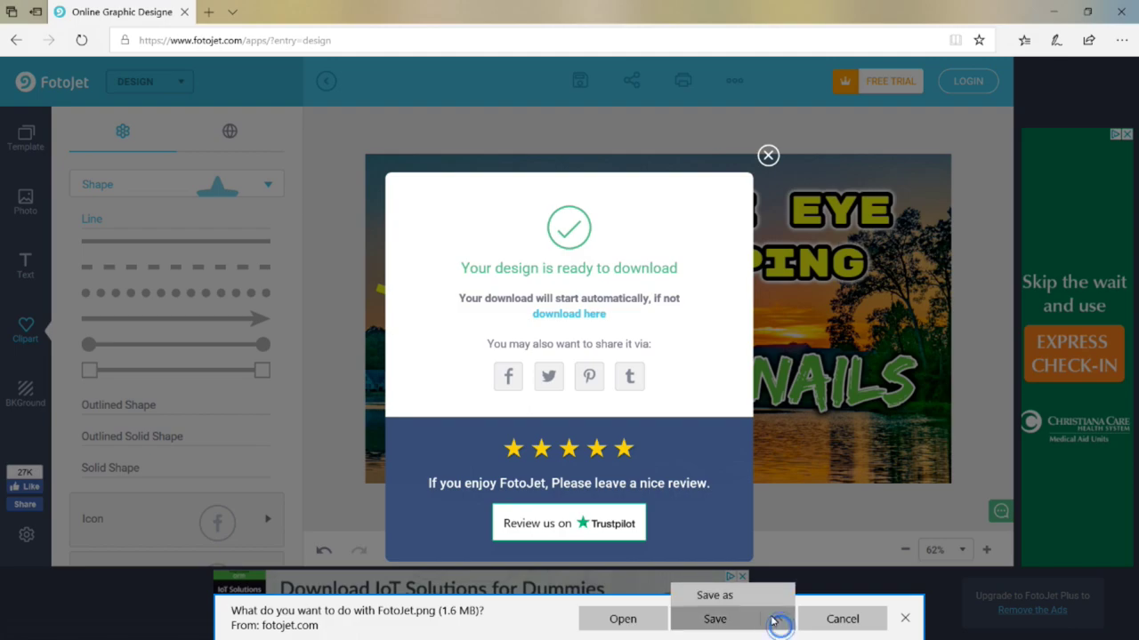